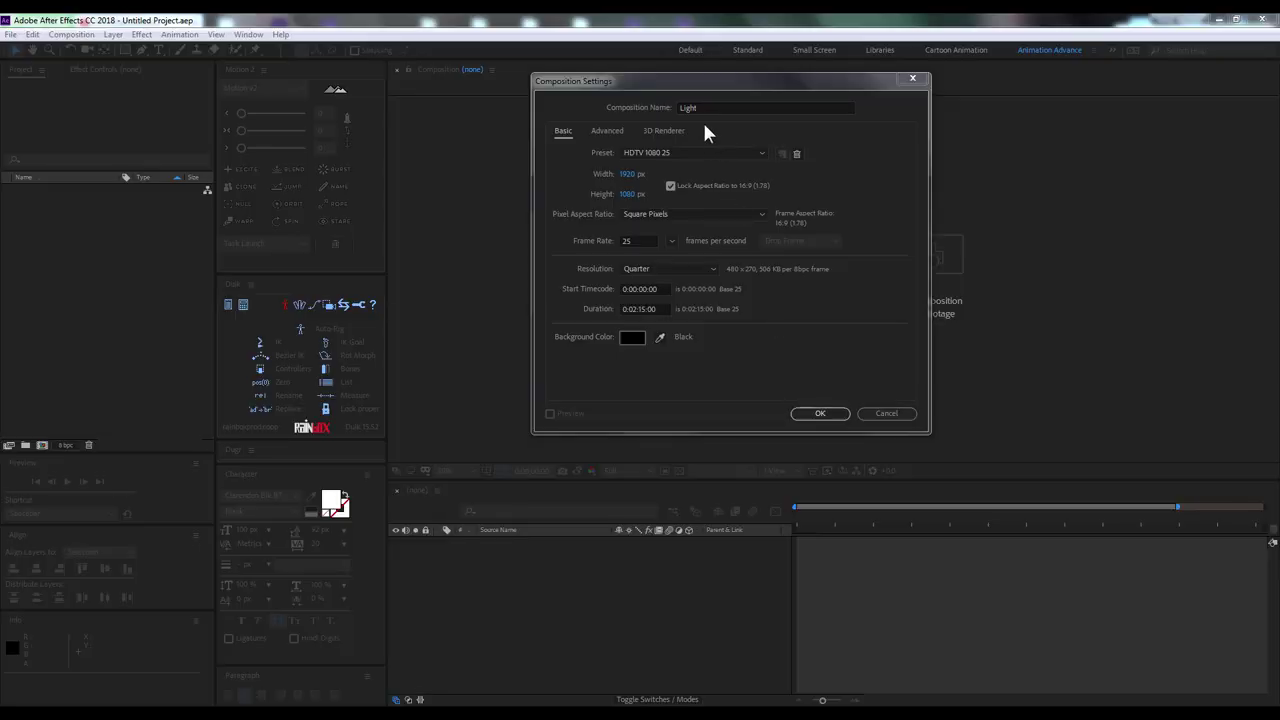
Create a new 1920x1080 composition named Light
left_click(706, 137)
left_click(818, 413)
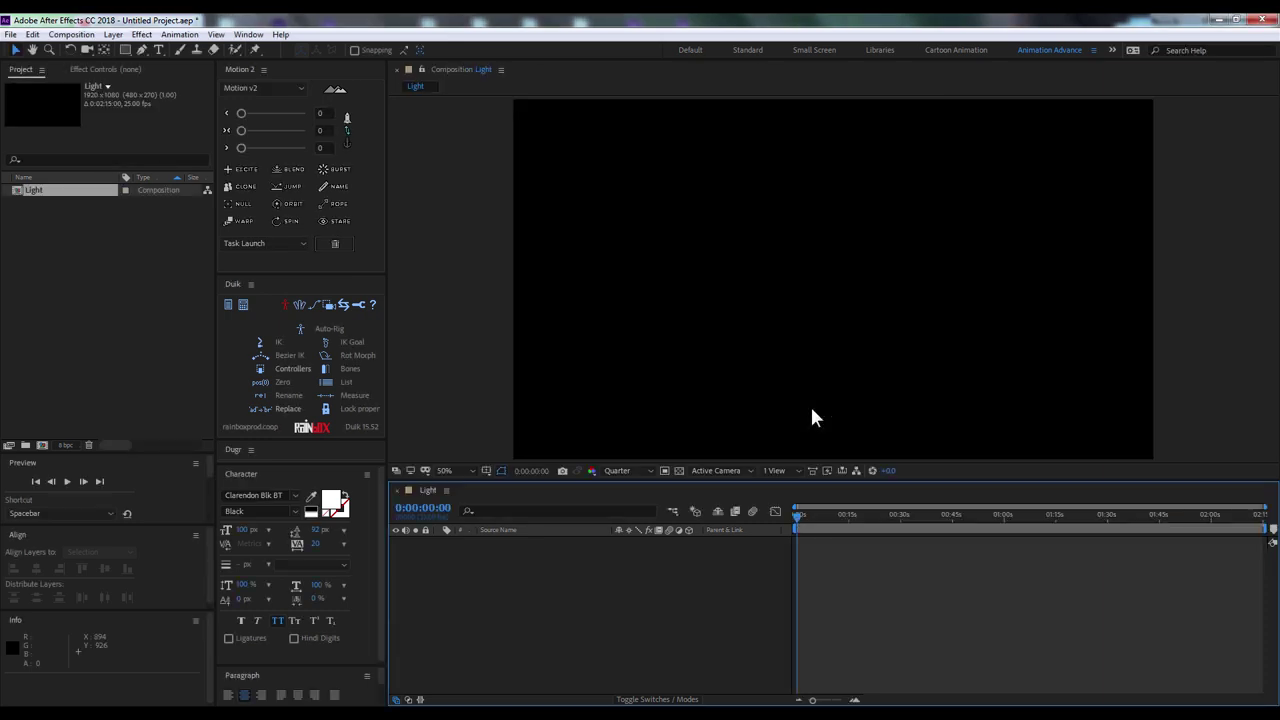
left_click(444, 470)
Import after-effects-logo-png.png and add it as a layer in the Light composition
double_click(50, 286)
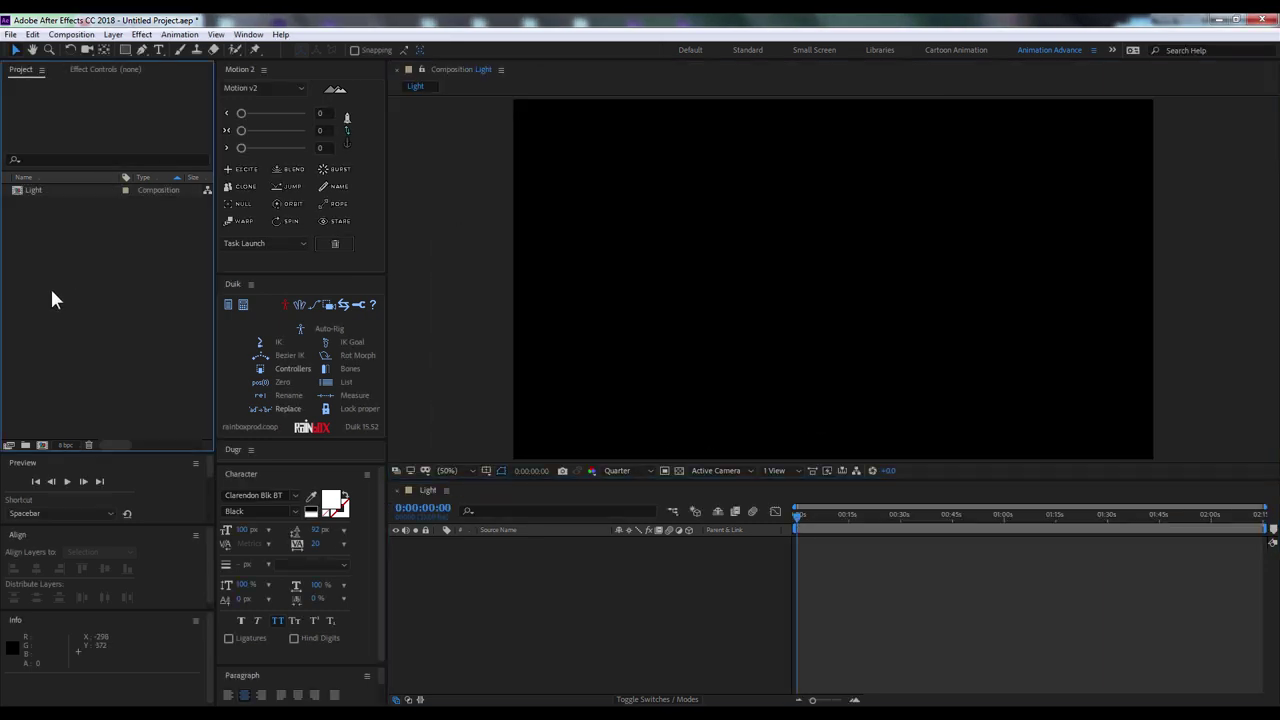
left_click(690, 396)
scroll(700, 396, "down", 1)
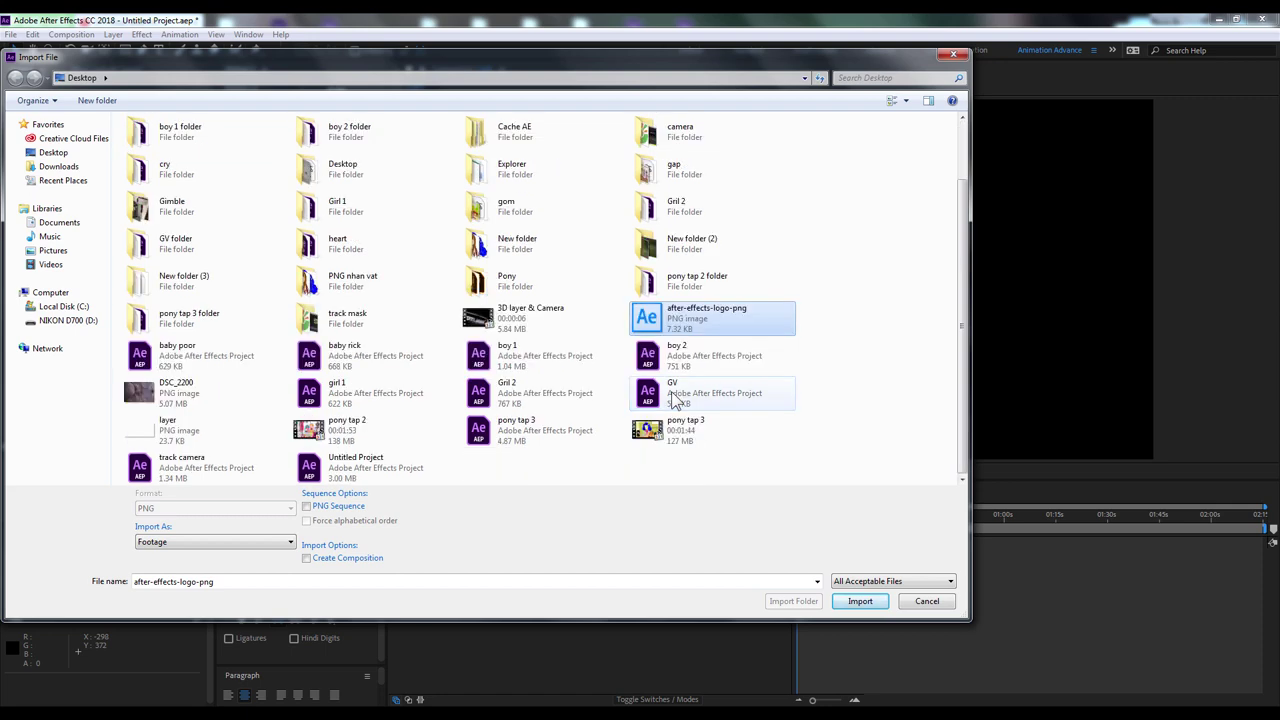
double_click(730, 320)
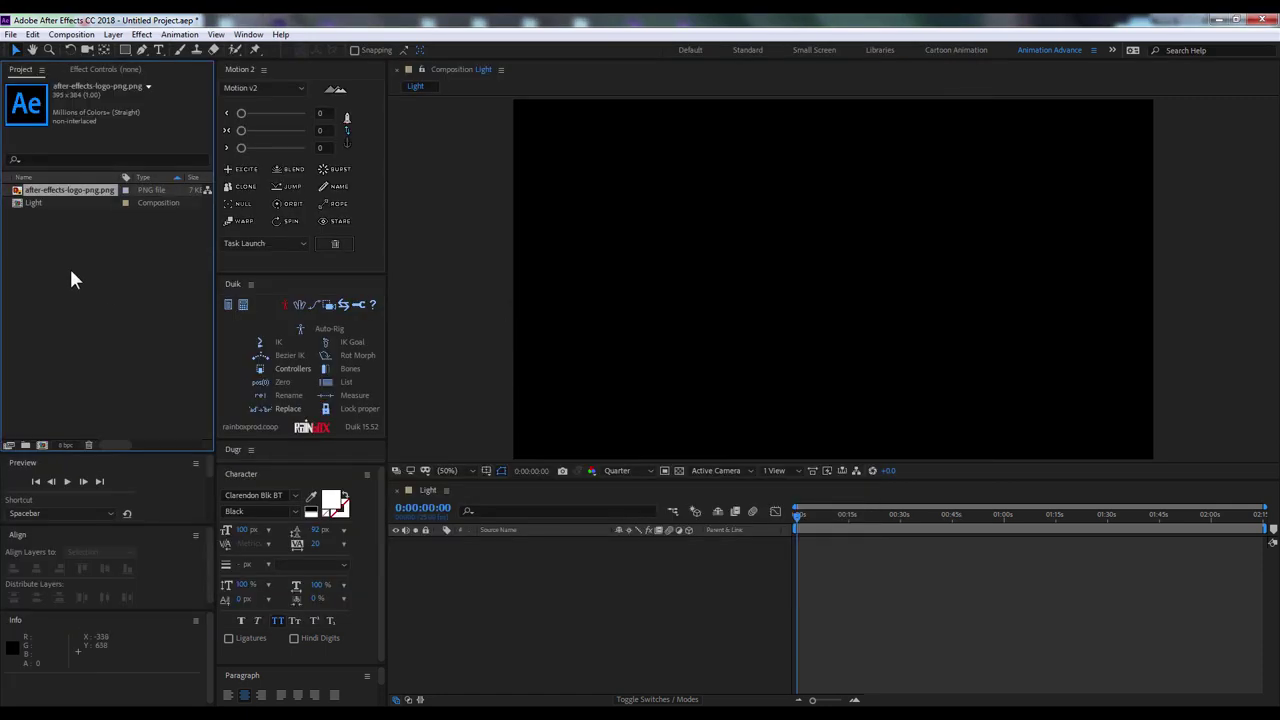
left_click_drag(51, 190, 565, 598)
Set the viewer preview resolution to Half
left_click(618, 470)
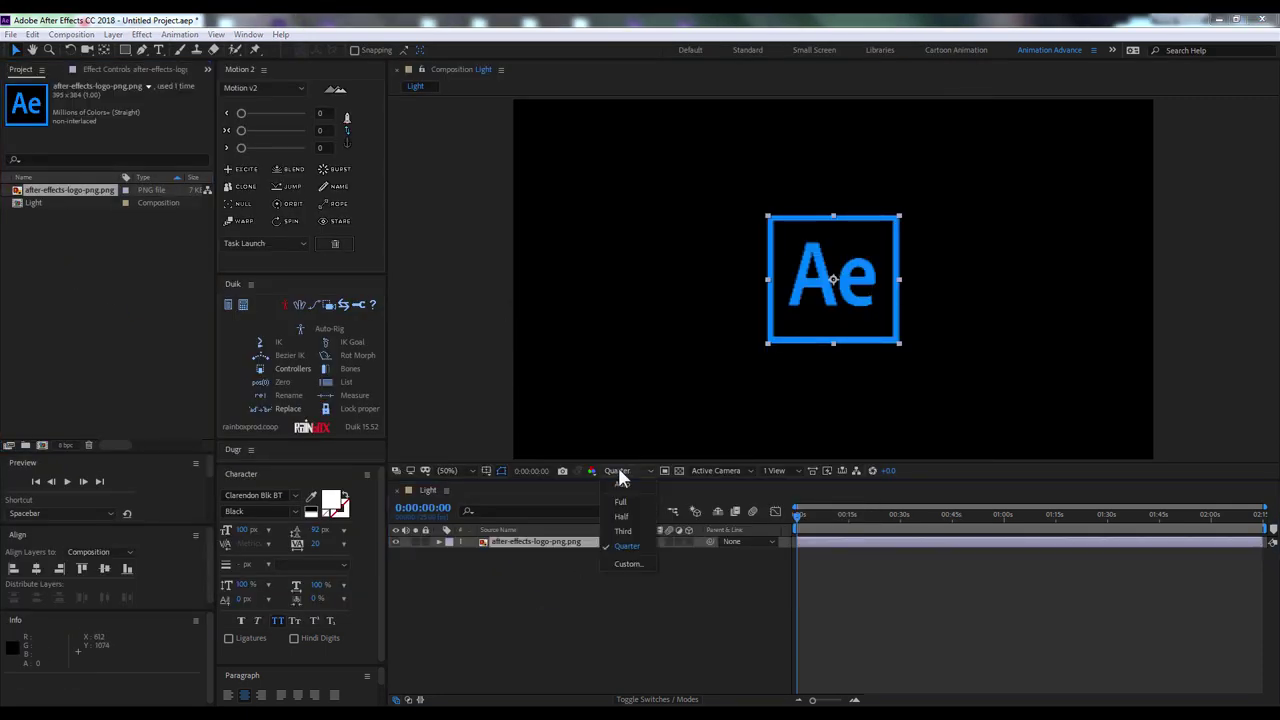
left_click(618, 470)
left_click(612, 470)
left_click(613, 514)
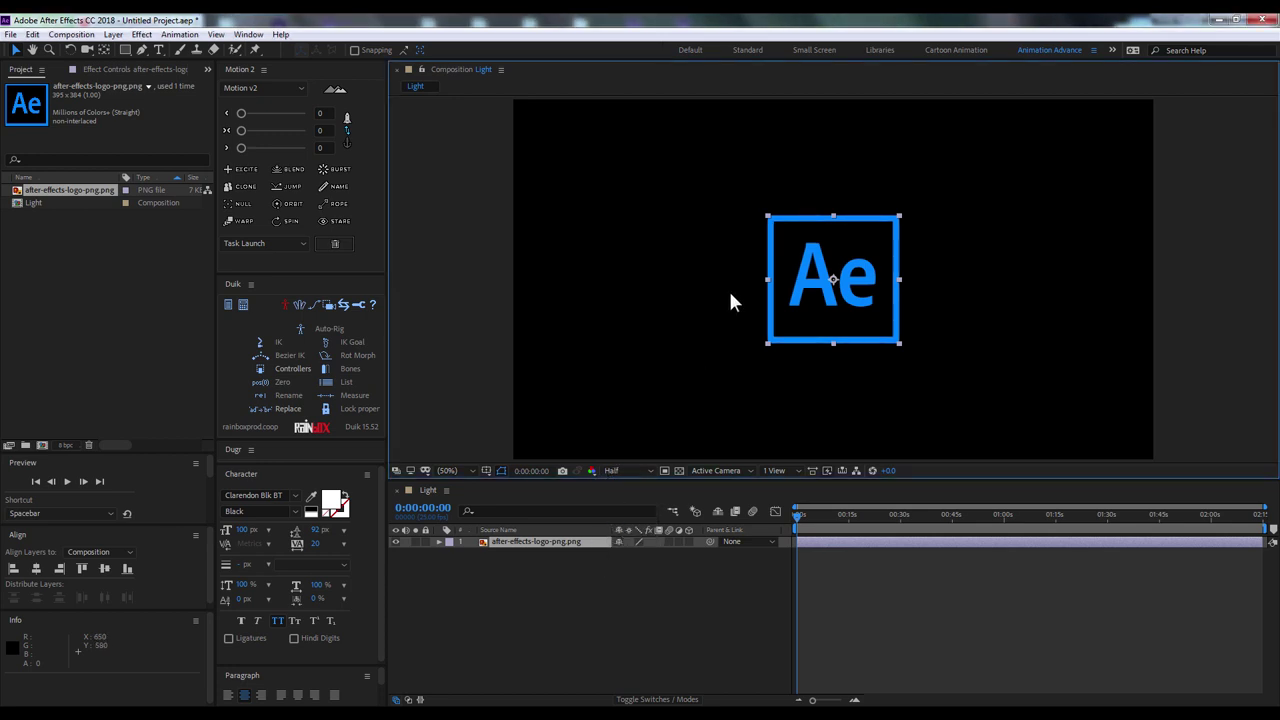
Add a new solid layer named Background
right_click(535, 454)
mouse_move(600, 461)
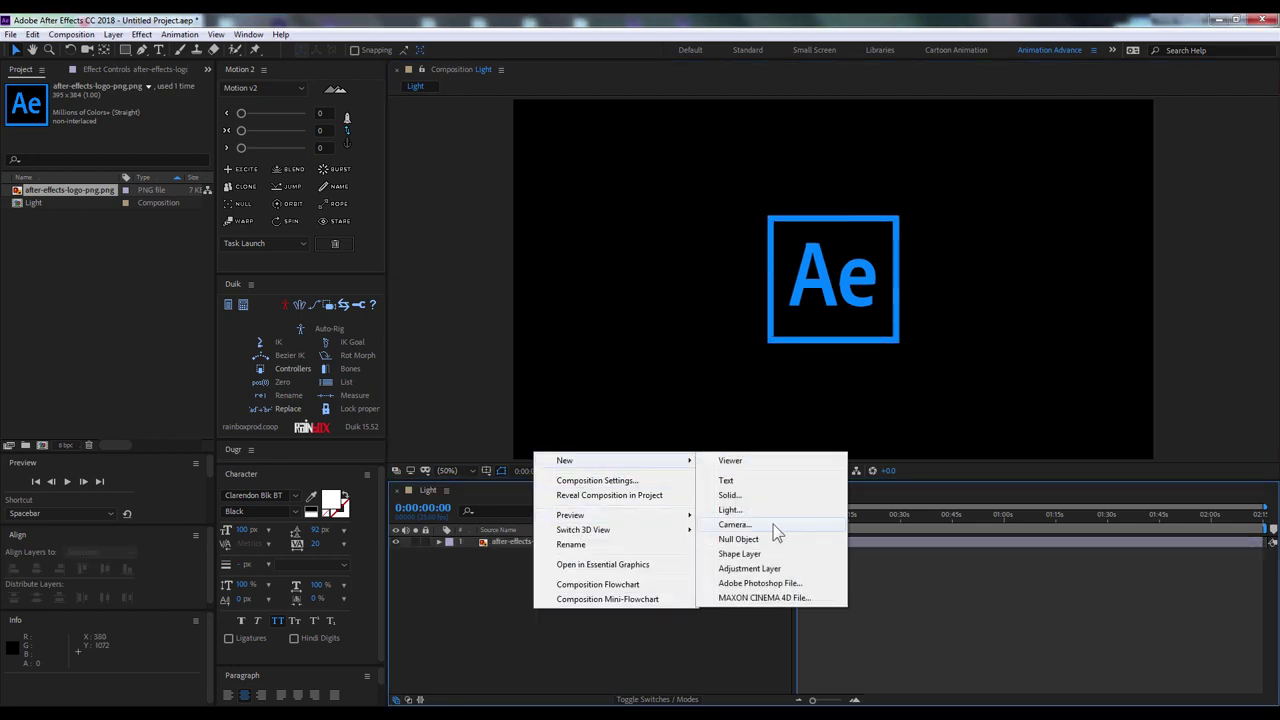
left_click(729, 495)
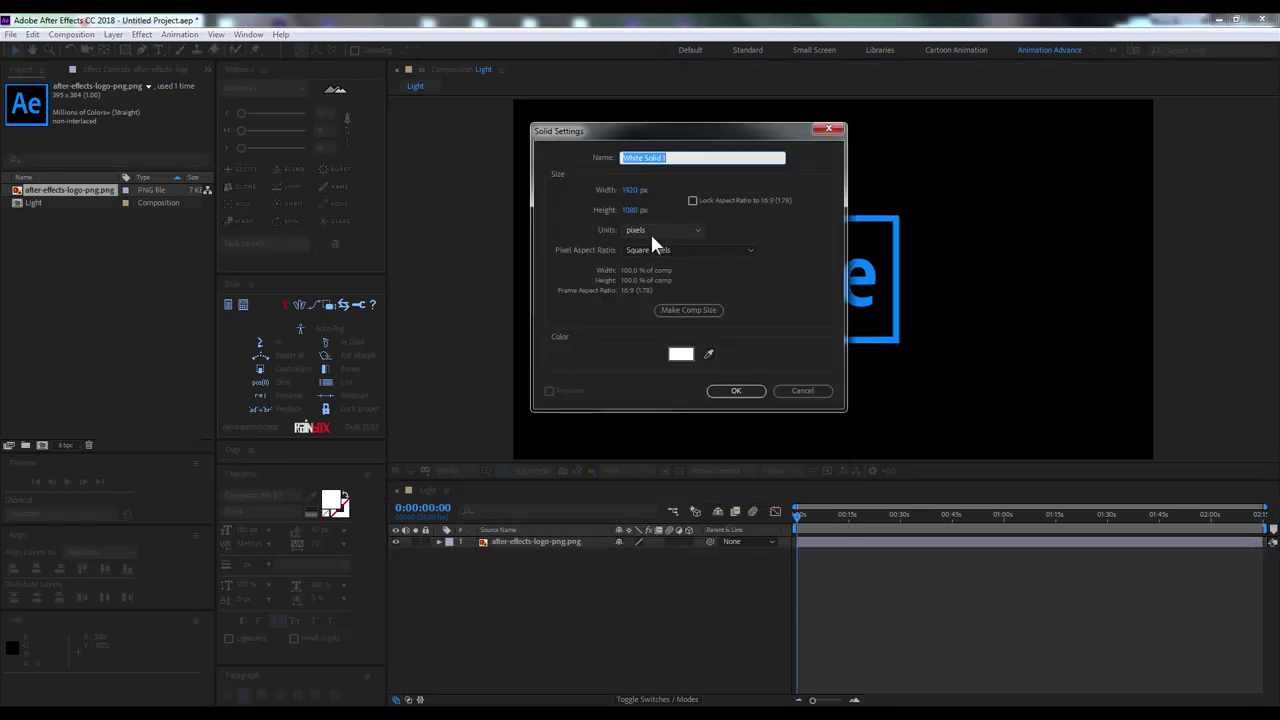
type("Background")
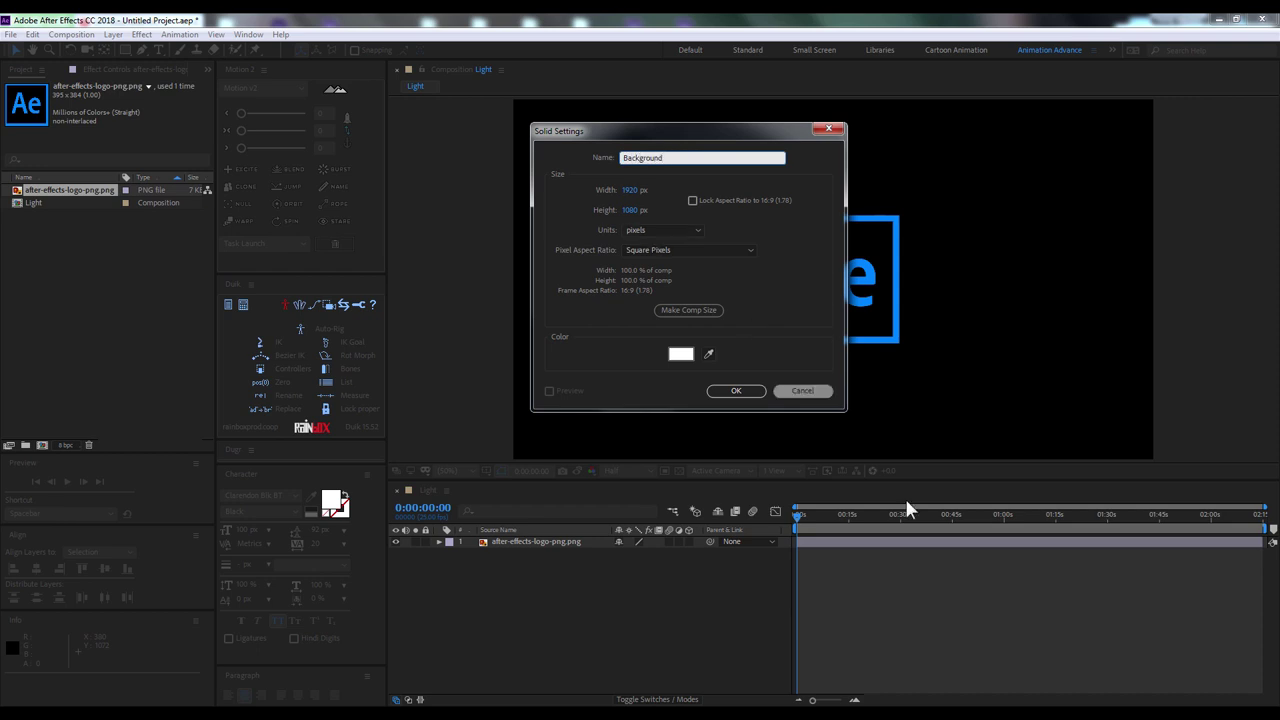
left_click(738, 391)
Apply Gradient Ramp to Background with a light pink start colour (EA90DE)
right_click(651, 169)
mouse_move(712, 361)
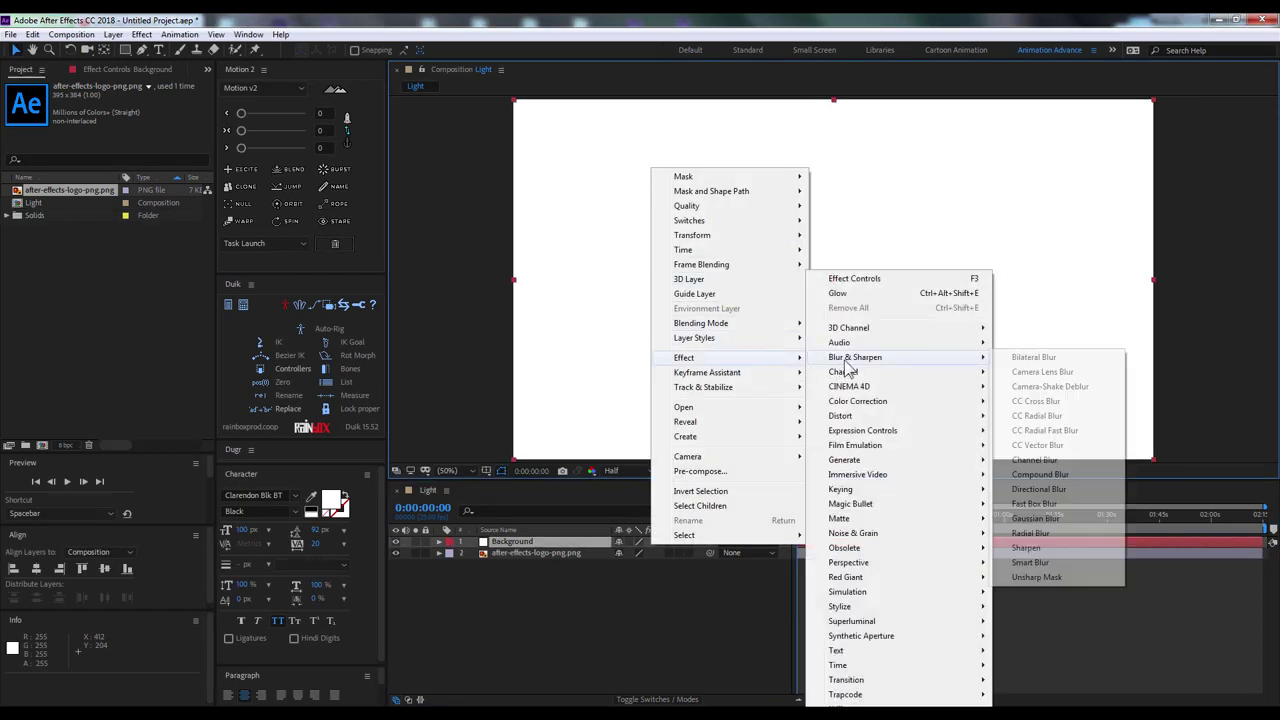
mouse_move(906, 466)
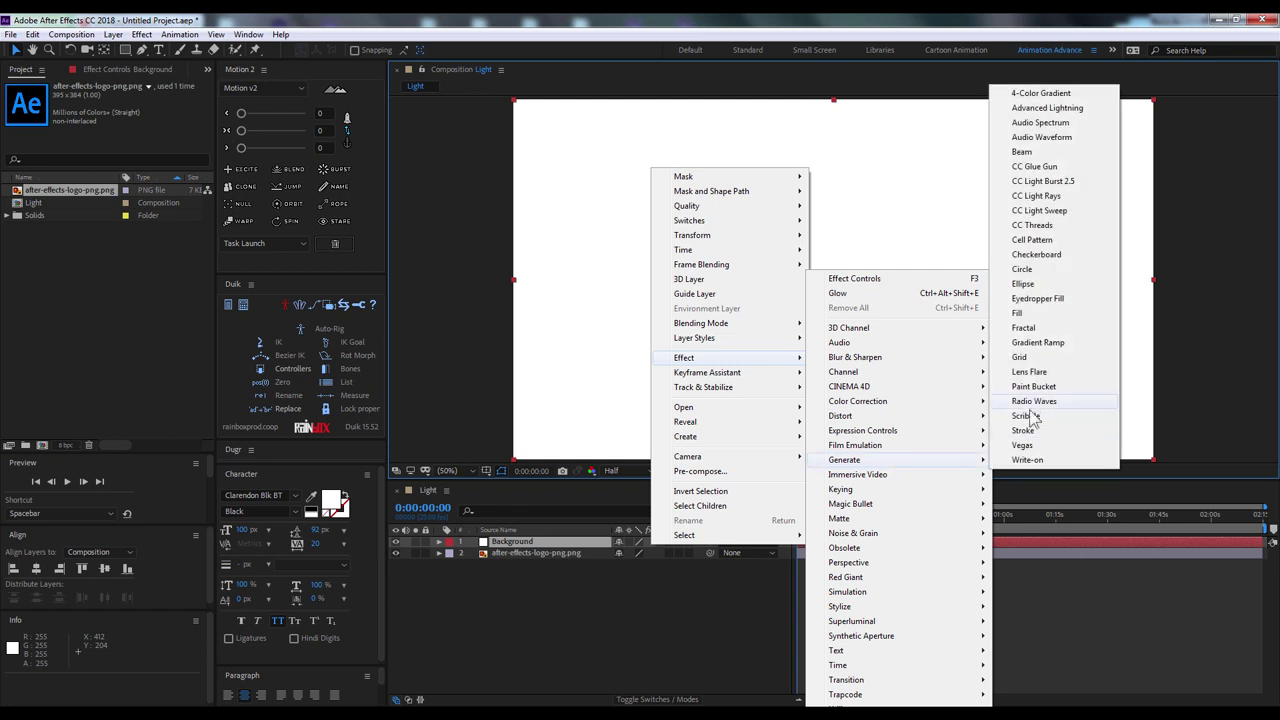
left_click(1038, 343)
left_click(124, 121)
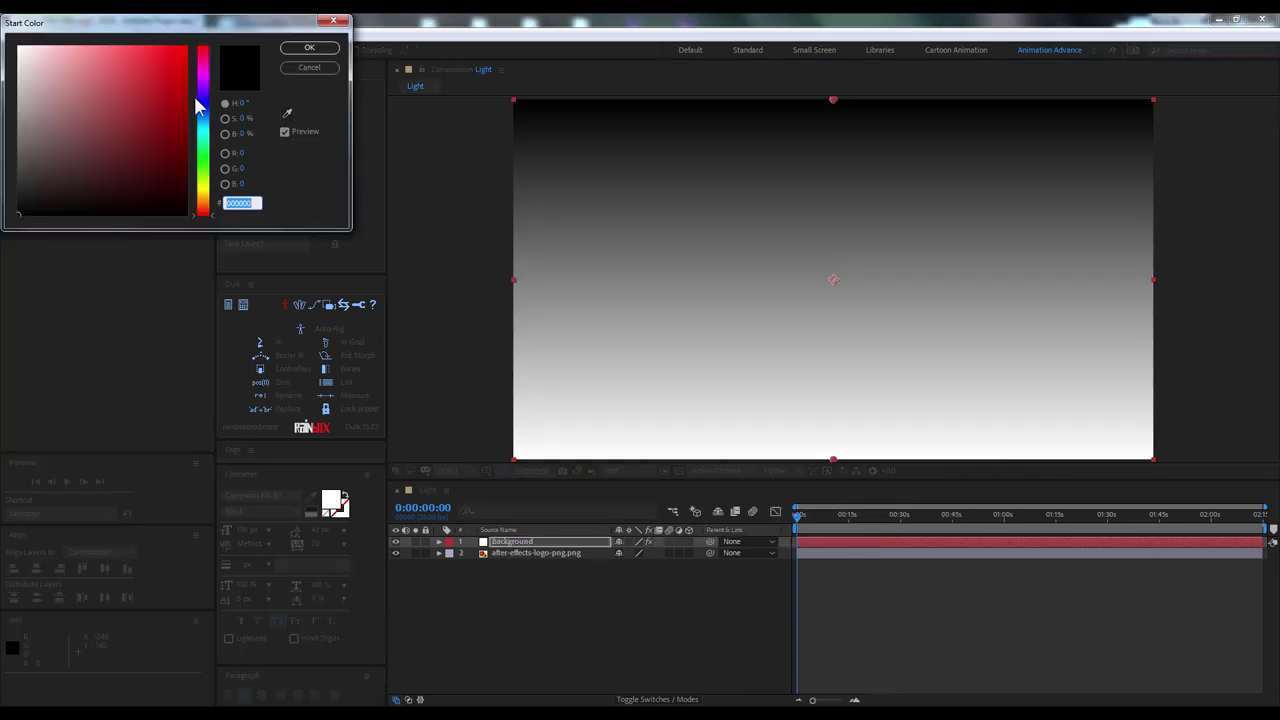
left_click_drag(203, 95, 203, 74)
left_click(95, 64)
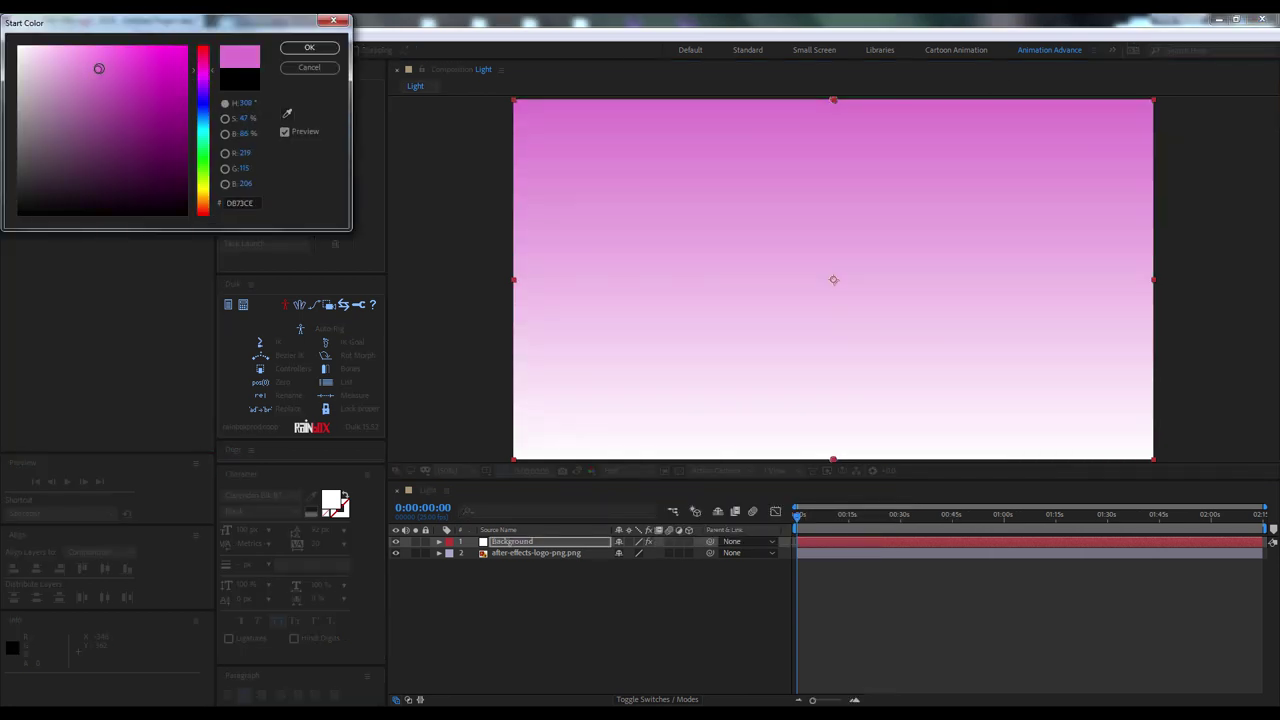
left_click_drag(91, 61, 82, 59)
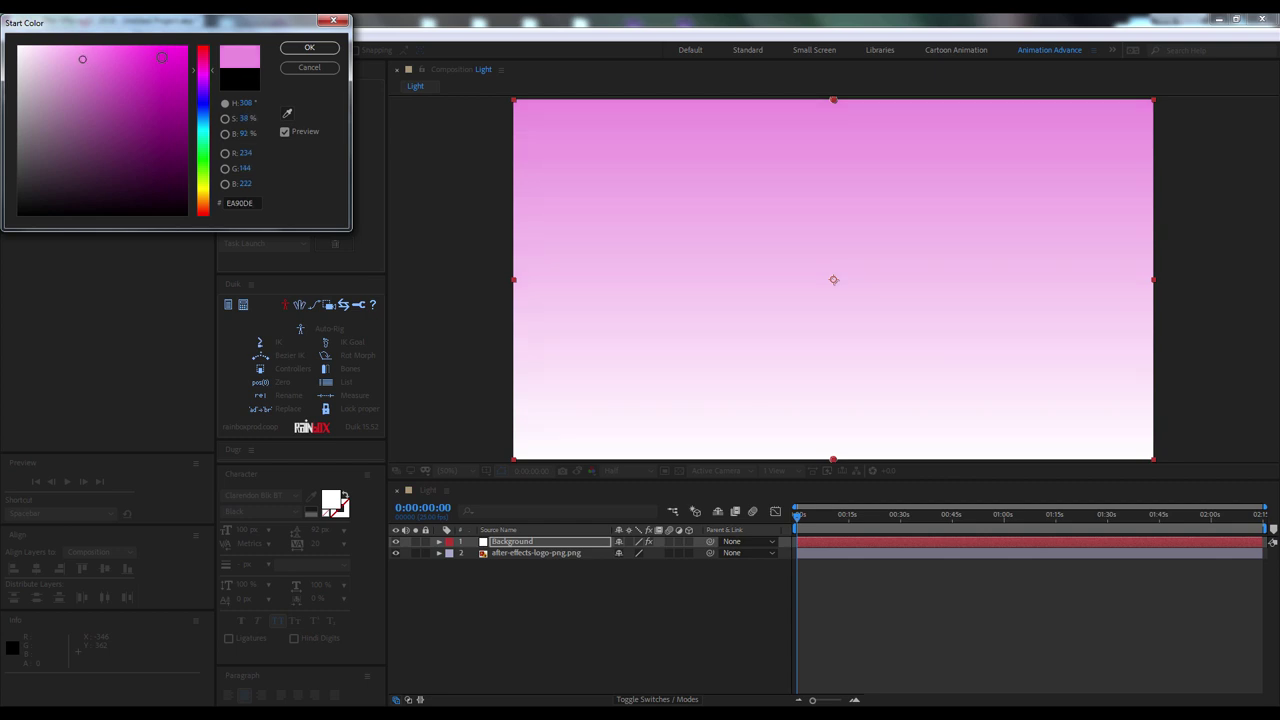
left_click(305, 48)
Set the gradient's end colour to a muted greyish purple (7F6A7D)
left_click(124, 150)
left_click(203, 76)
left_click(107, 81)
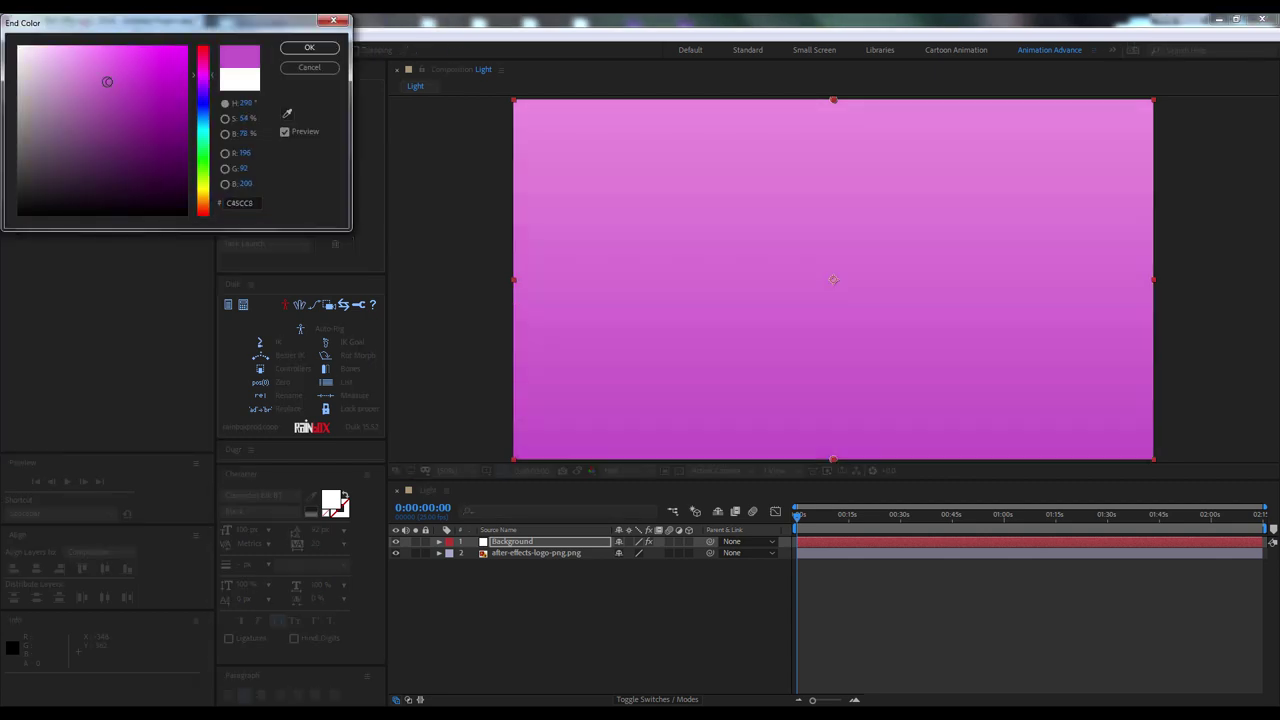
left_click_drag(107, 81, 27, 164)
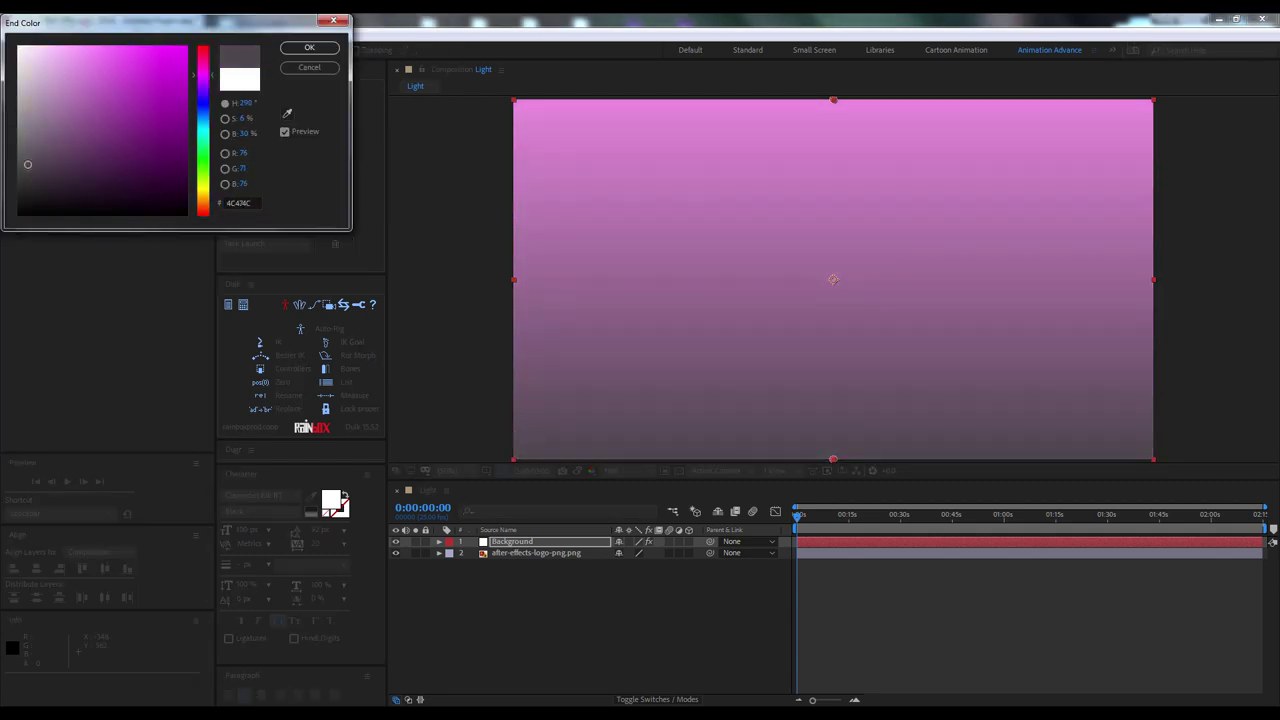
left_click_drag(27, 164, 35, 157)
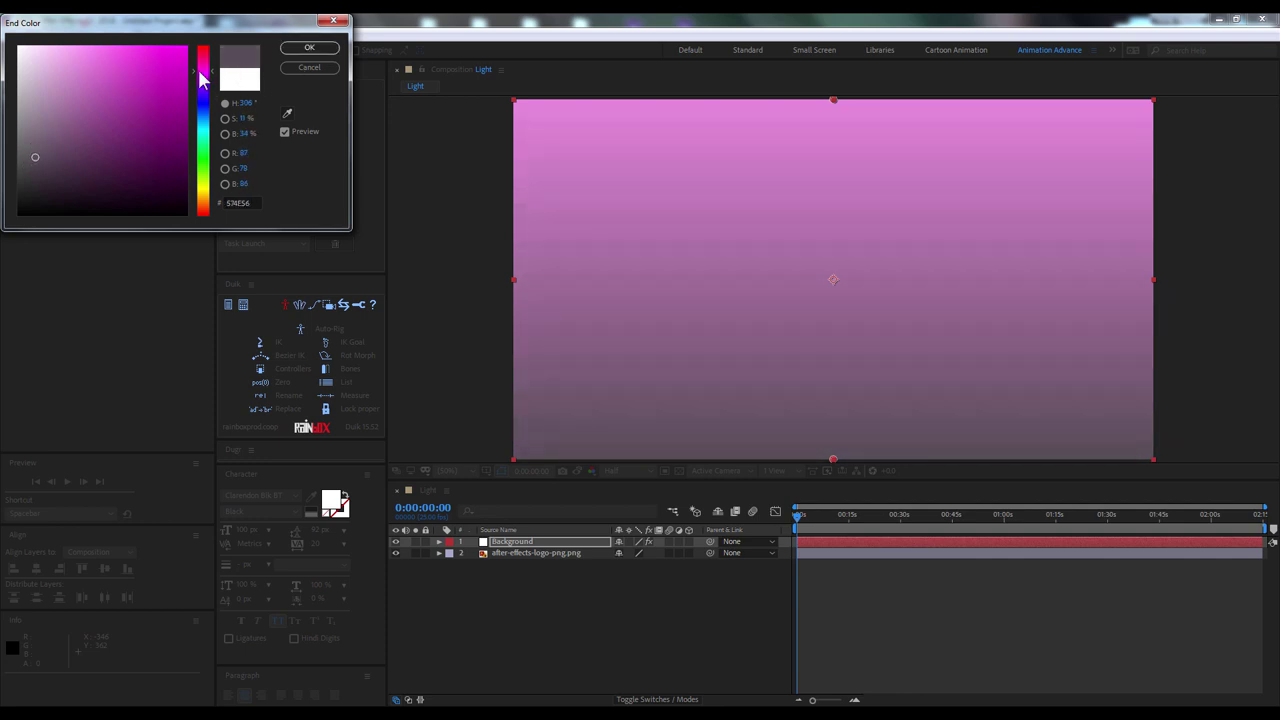
left_click_drag(39, 116, 45, 130)
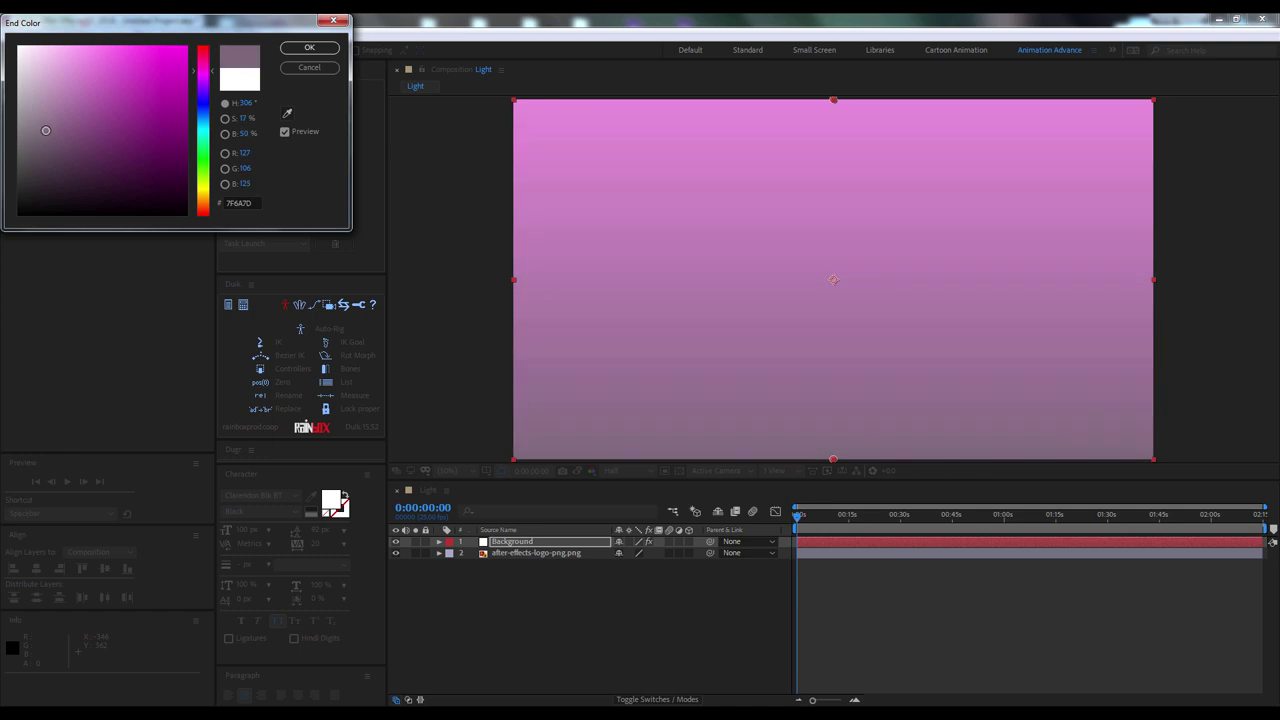
Make the gradient a Radial Ramp, starting at 952,176 and ending at 972,1324
key("Return")
left_click(145, 155)
left_click(158, 185)
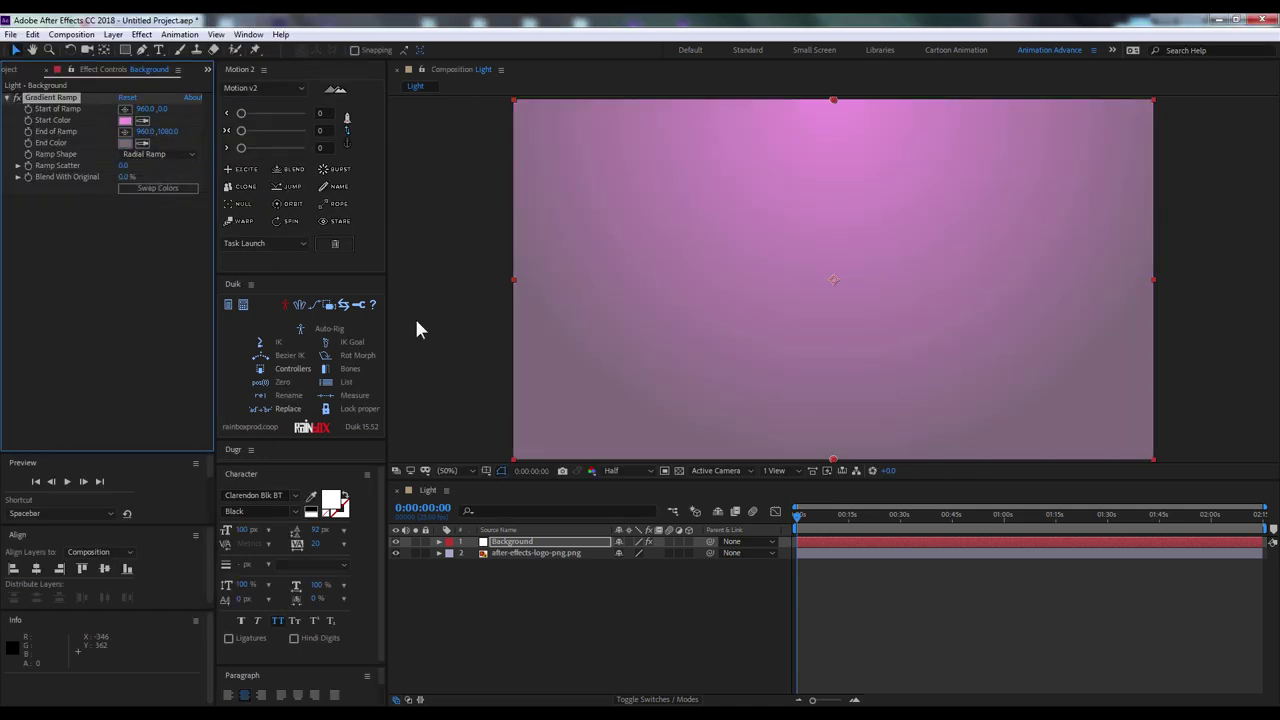
key("comma")
scroll(850, 350, "down", 2)
left_click_drag(830, 333, 836, 372)
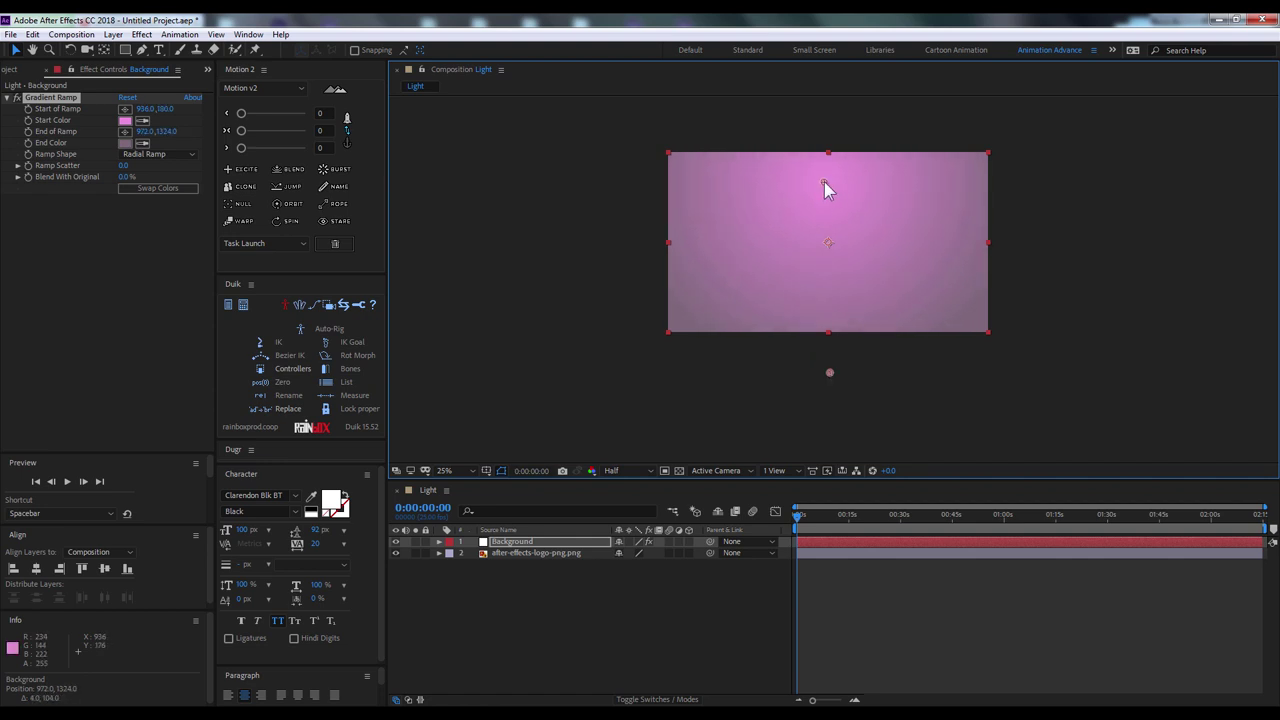
left_click_drag(824, 182, 827, 181)
Turn on the 3D Layer switch for both the Background and logo layers
scroll(846, 210, "up", 2)
left_click(530, 570)
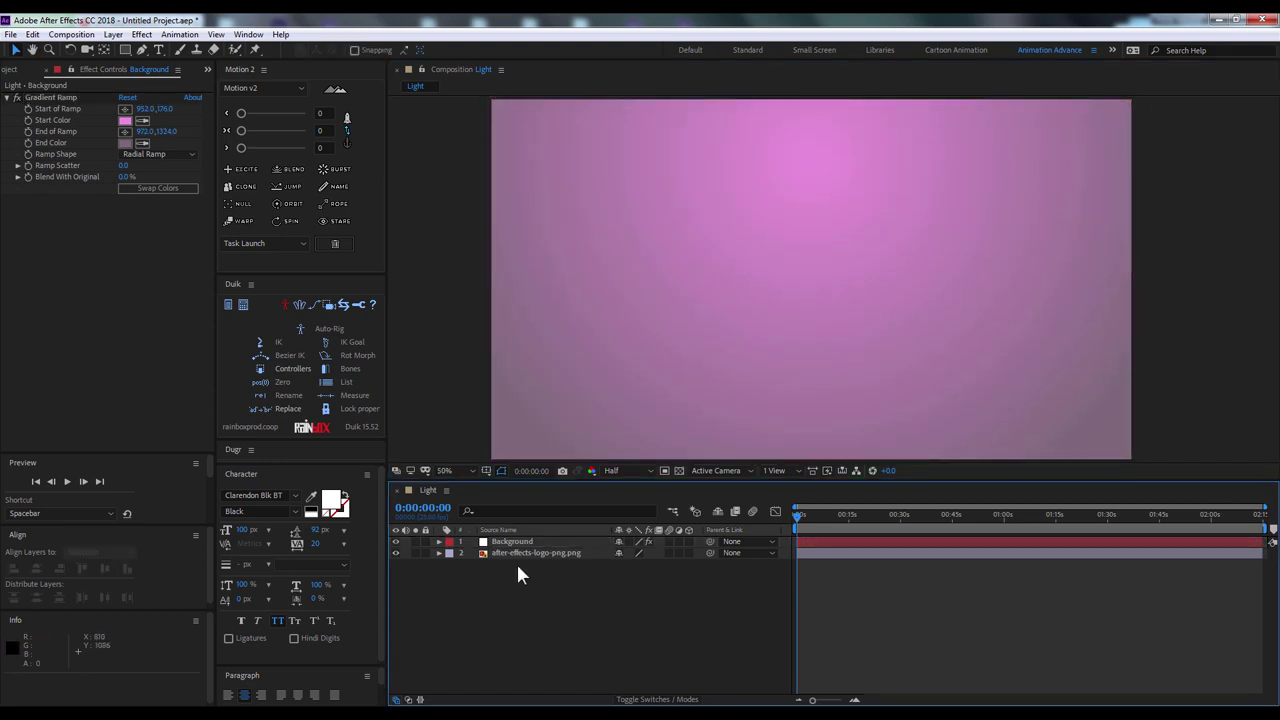
left_click(689, 542)
left_click(688, 553)
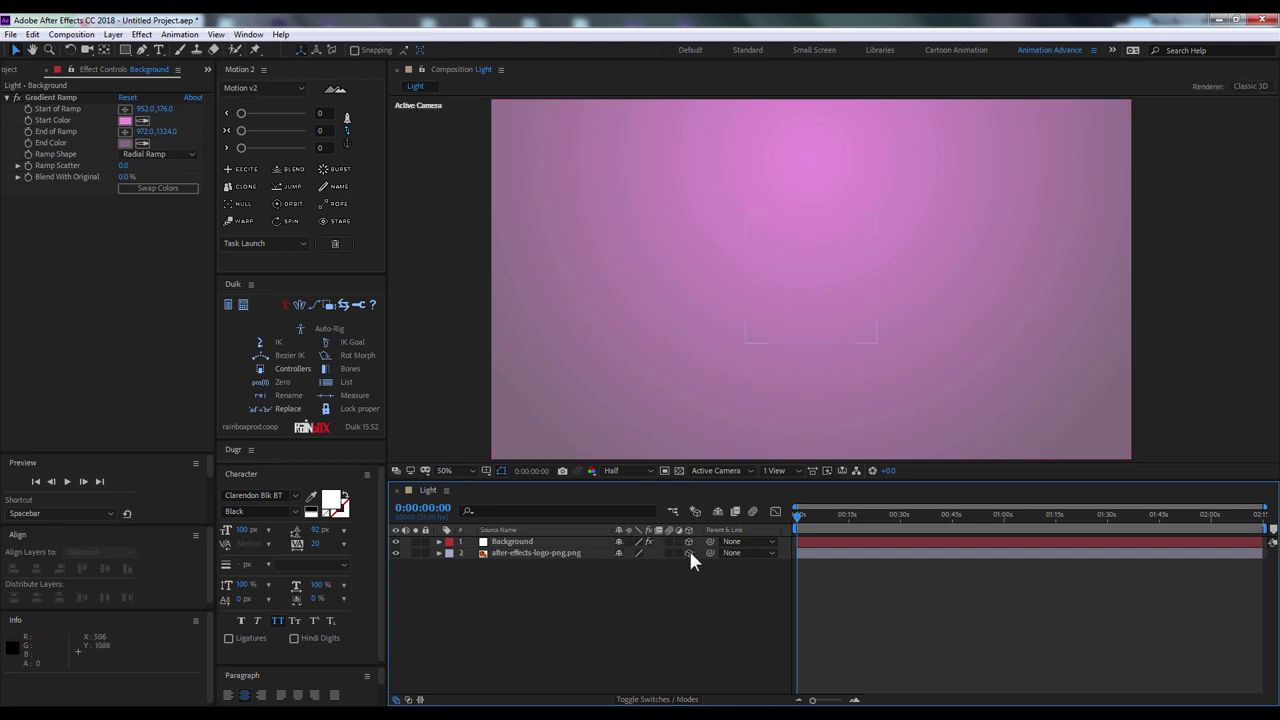
left_click(806, 303)
left_click(535, 627)
Add Point Light 1 without shadows and move it to about 809, 647.5, -666.7
left_click(113, 34)
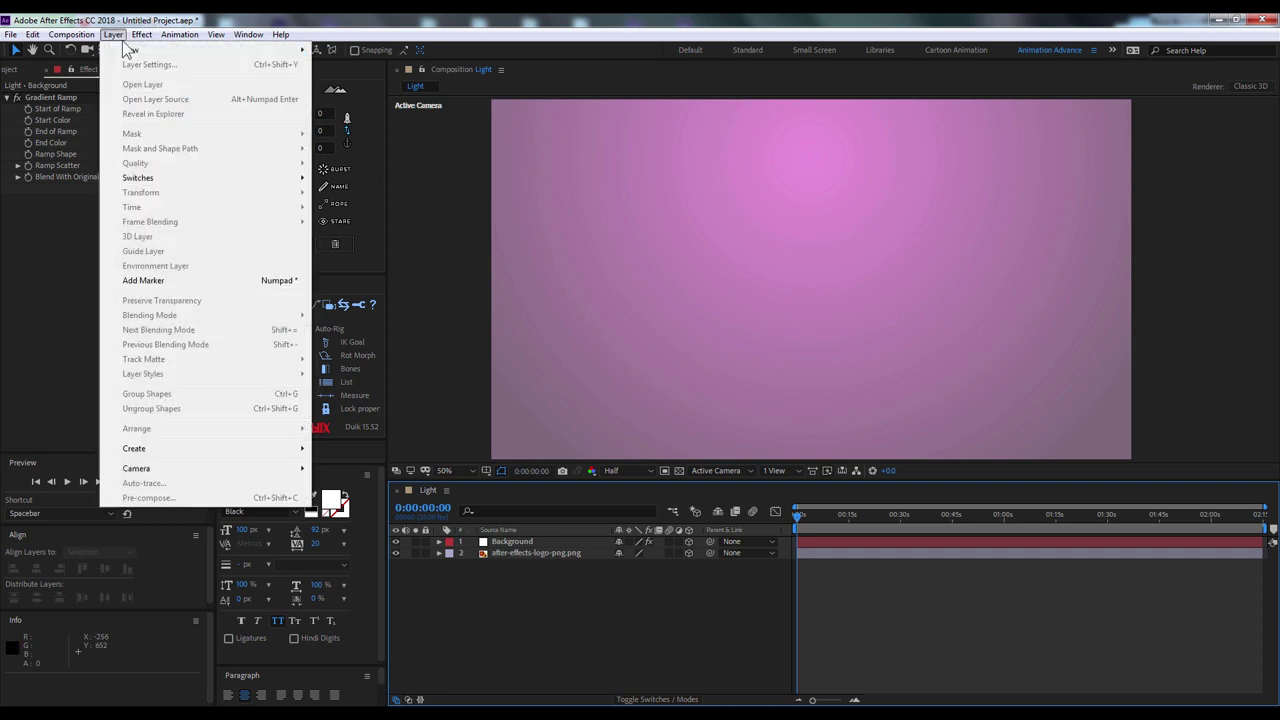
mouse_move(130, 49)
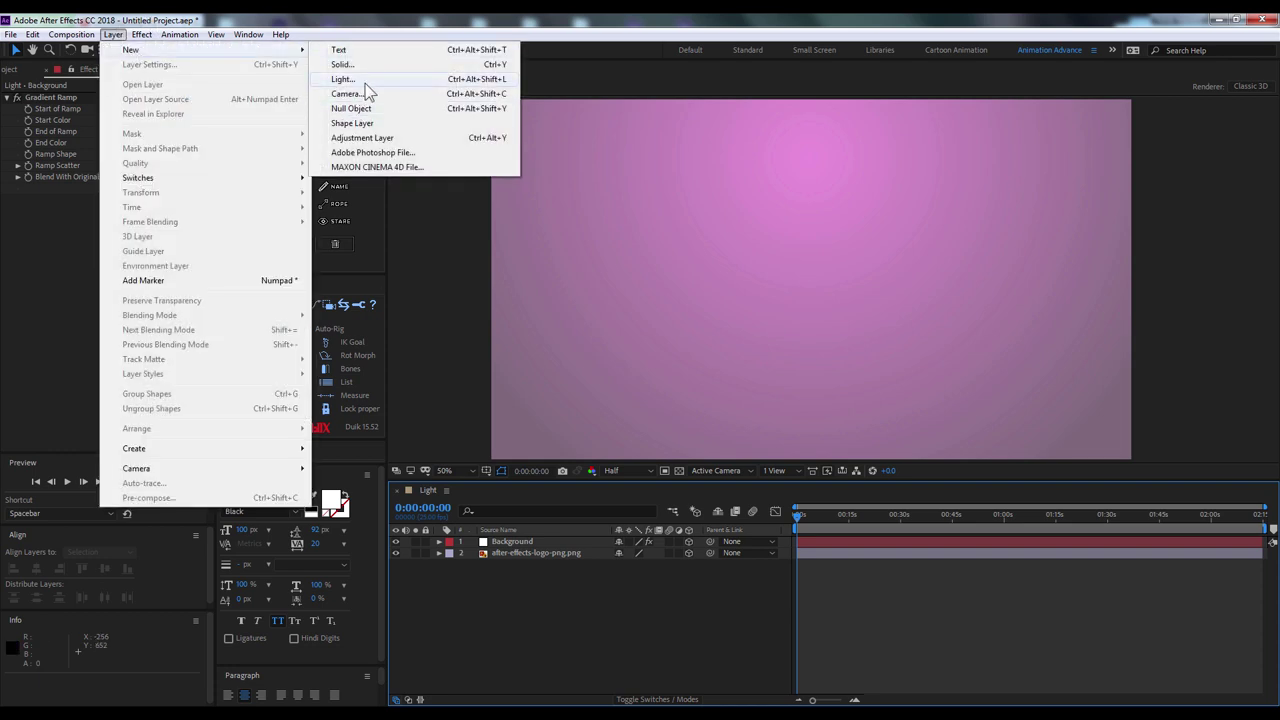
left_click(462, 80)
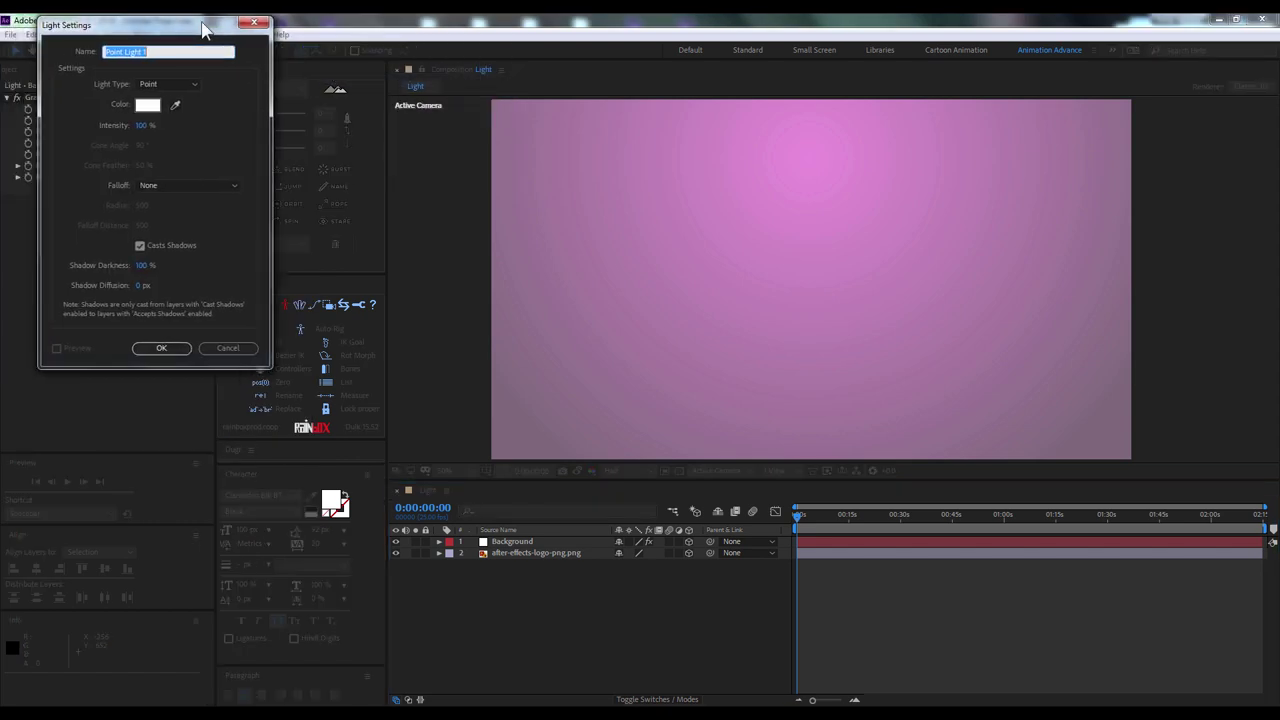
left_click(170, 84)
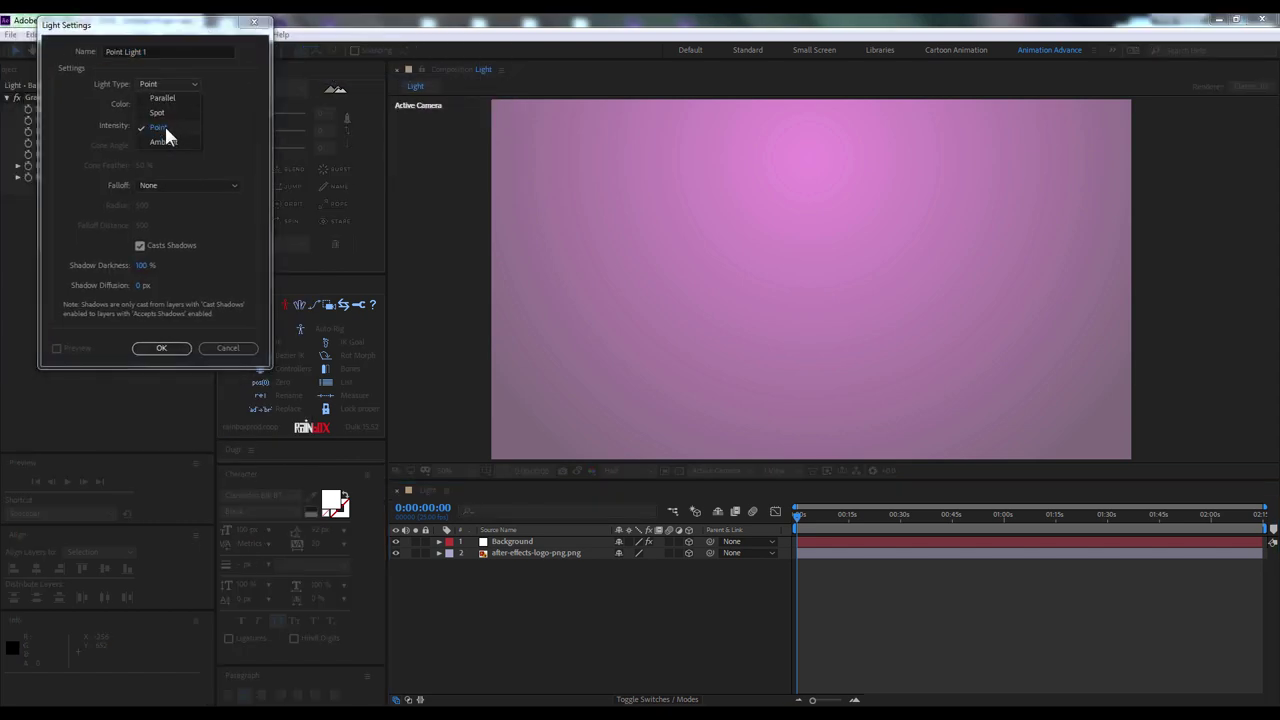
left_click(166, 127)
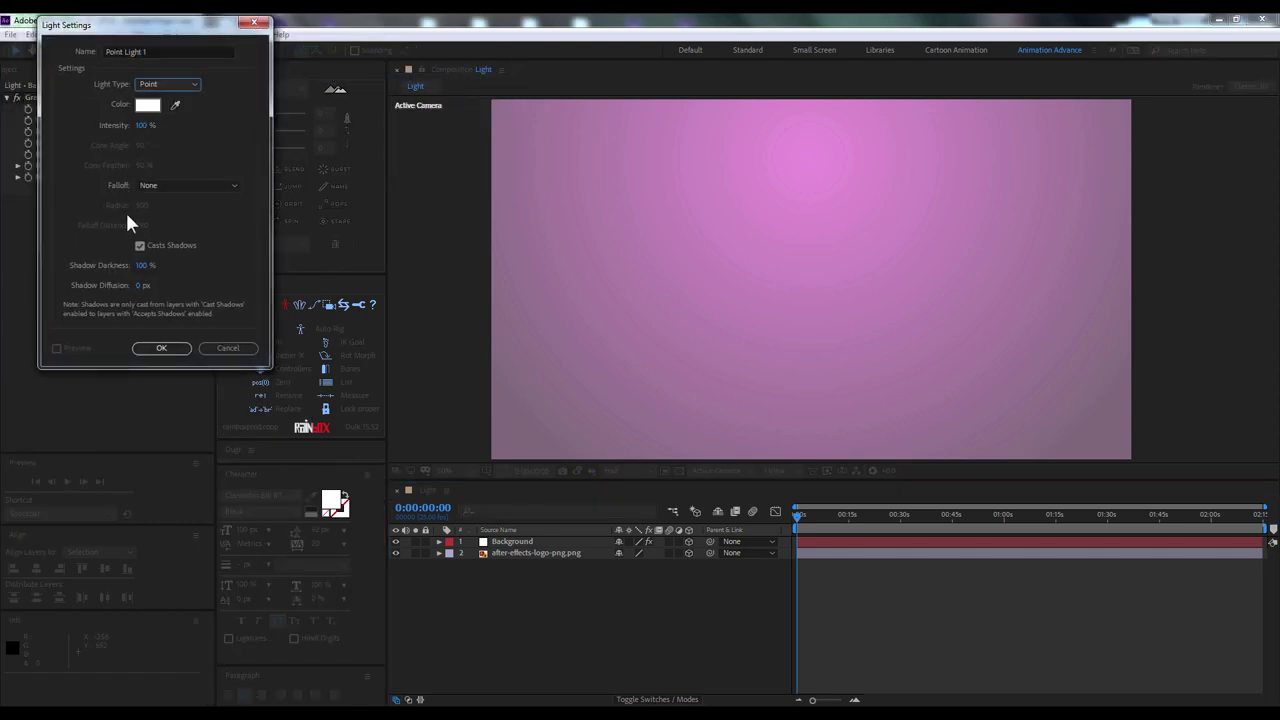
left_click(141, 245)
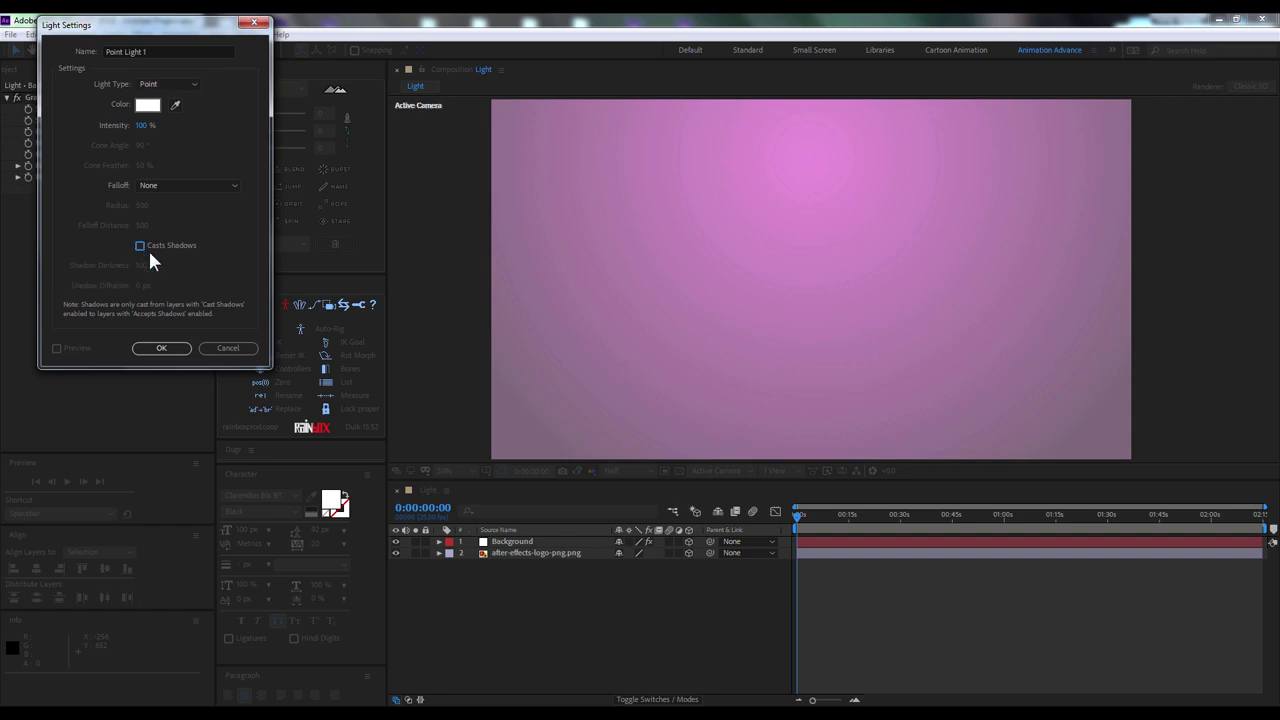
left_click(161, 347)
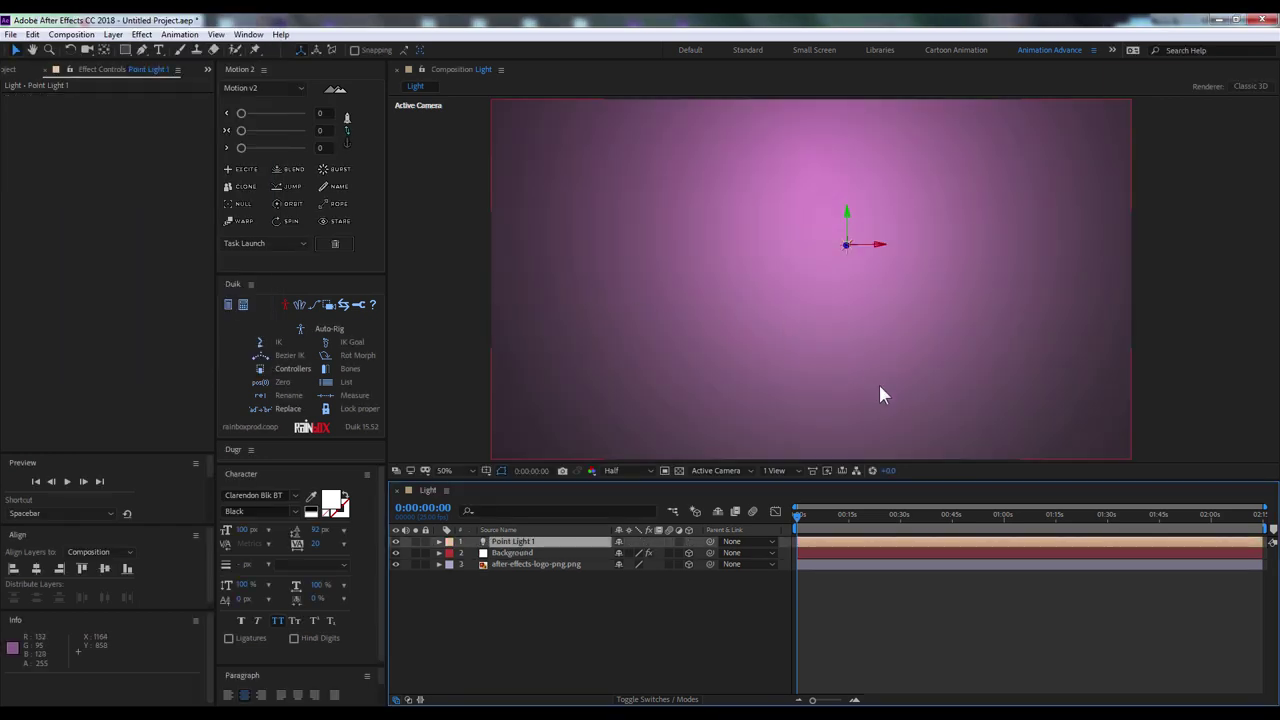
mouse_move(848, 256)
left_mouse_down()
mouse_move(630, 392)
mouse_move(822, 388)
mouse_move(746, 335)
left_mouse_up()
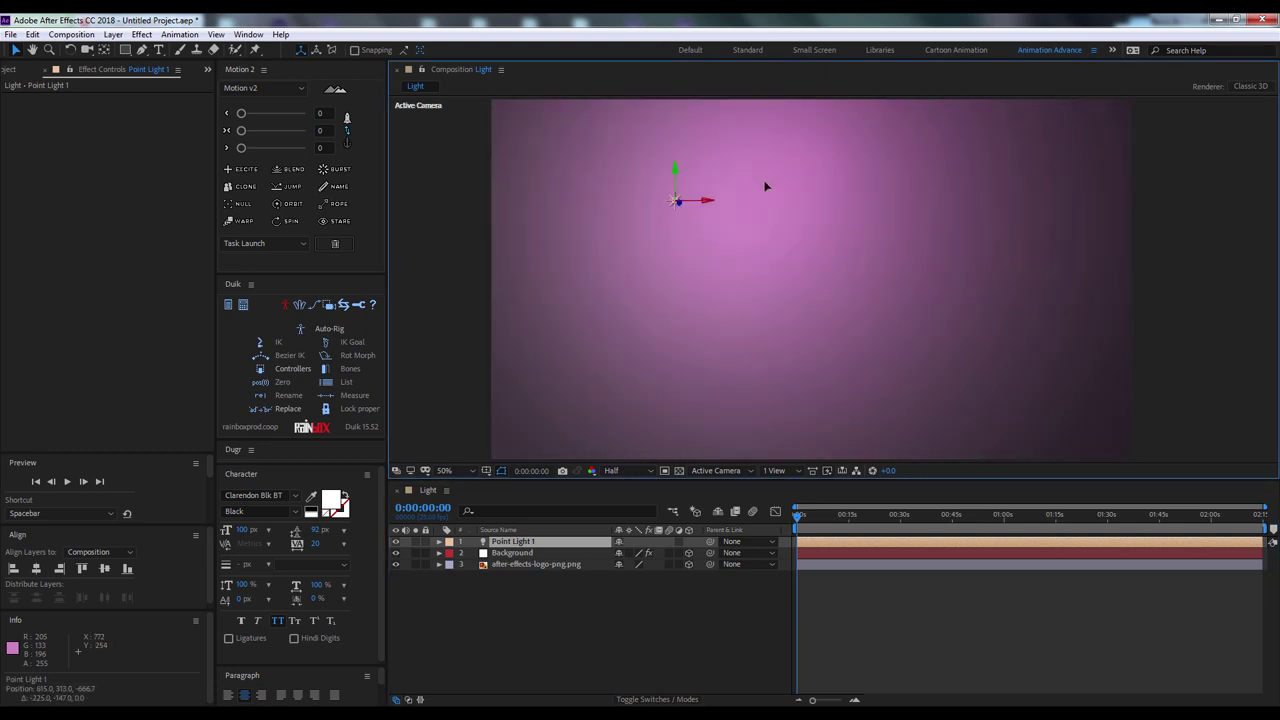
key("Return")
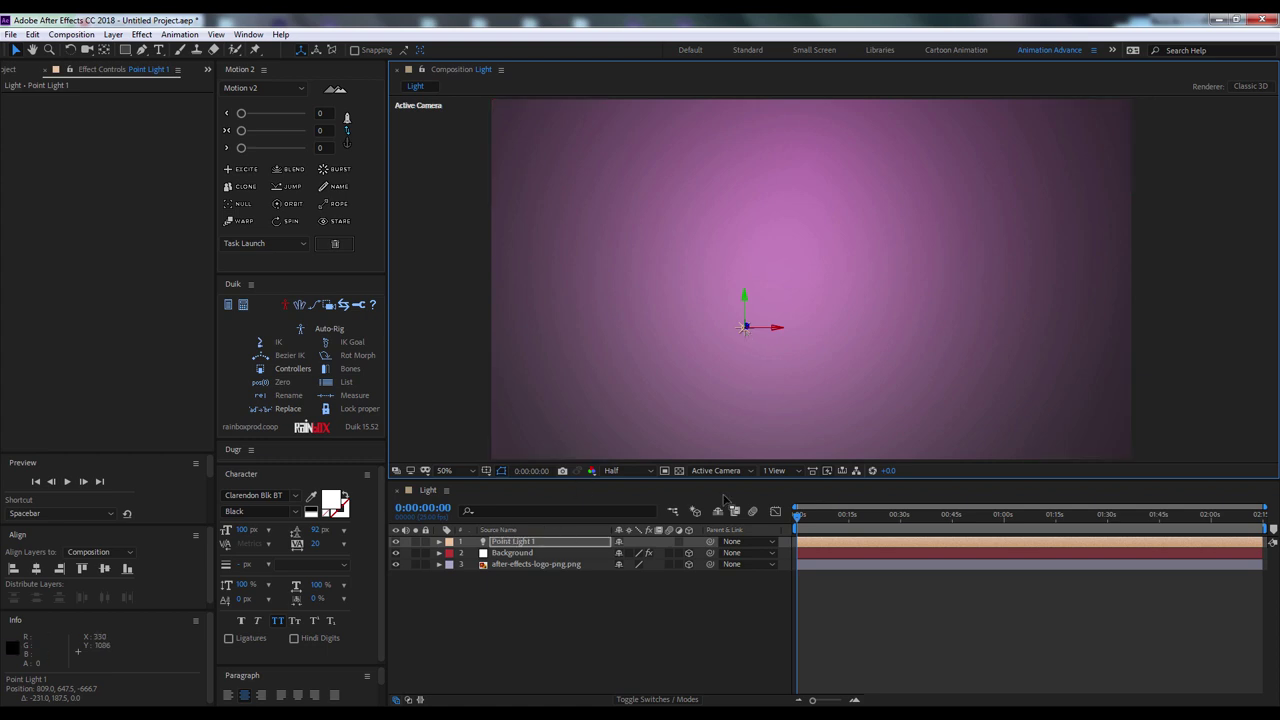
In Top view, move the logo layer slightly in front of the background
left_click(717, 469)
left_click(713, 531)
left_click(537, 565)
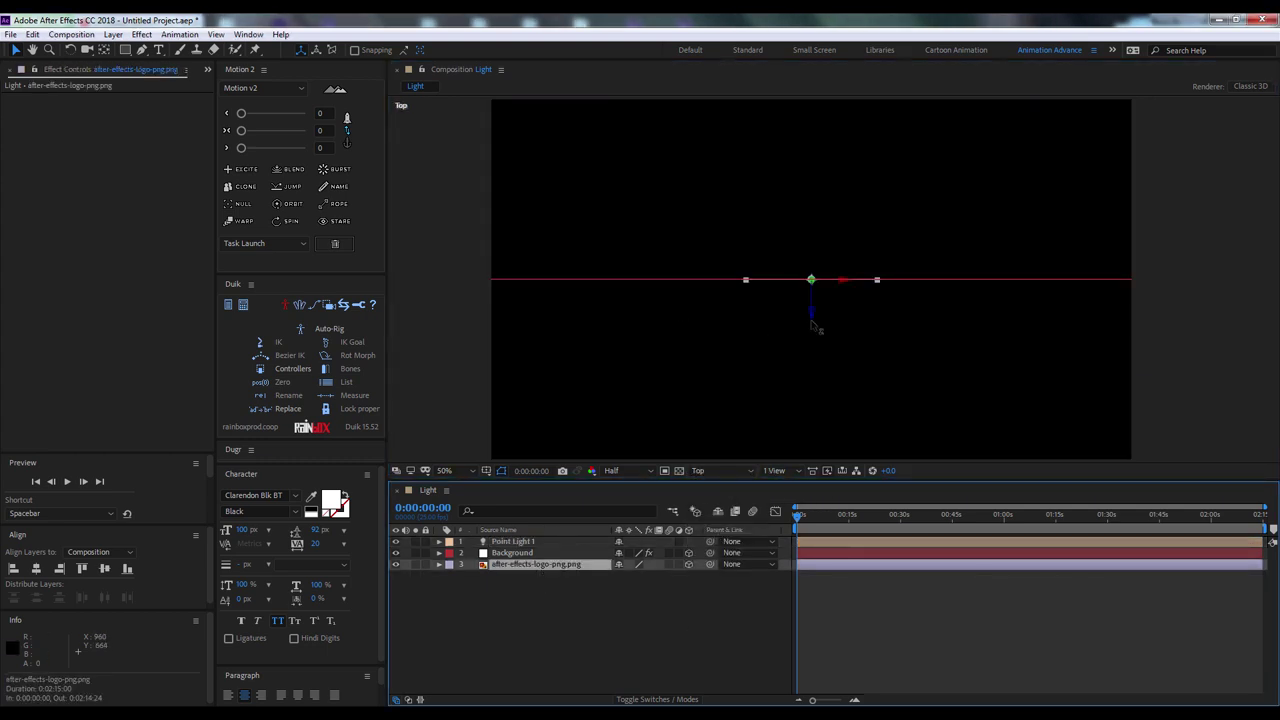
left_click_drag(811, 322, 815, 350)
key("comma")
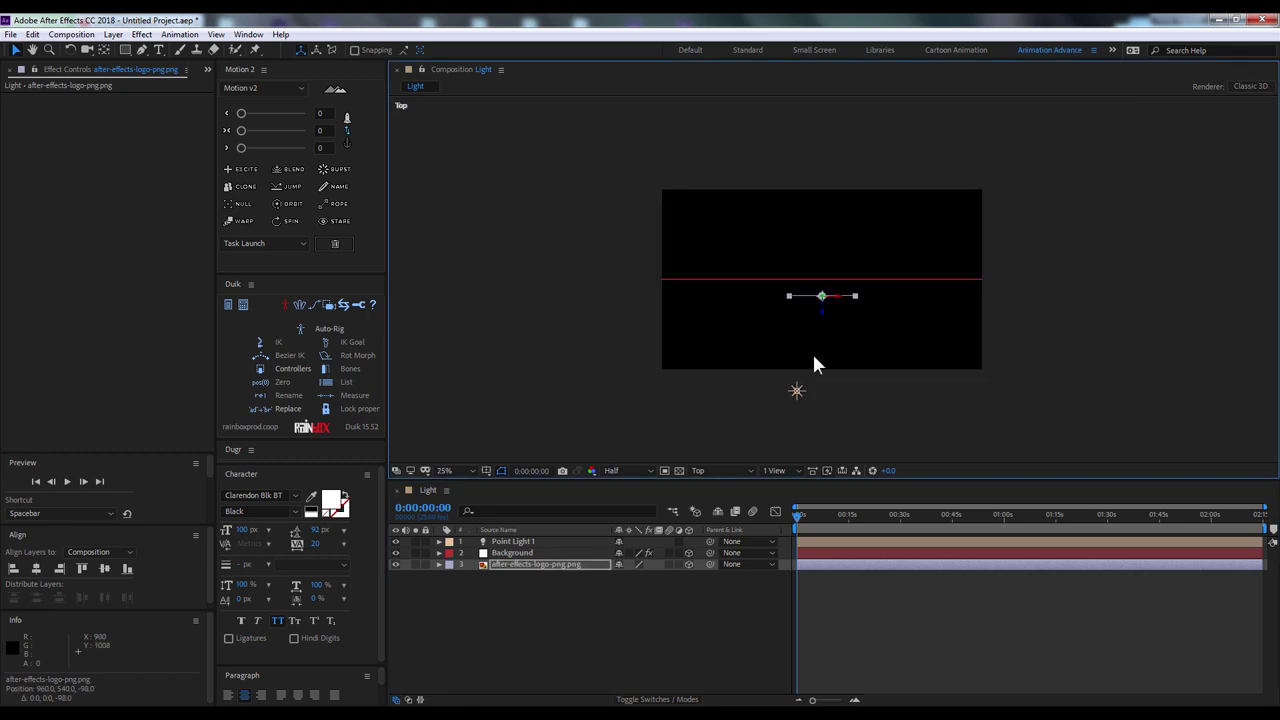
Place Point Light 1 in front of the logo, centred on it
left_click(798, 392)
mouse_move(797, 388)
left_mouse_down()
mouse_move(797, 346)
mouse_move(838, 350)
left_mouse_up()
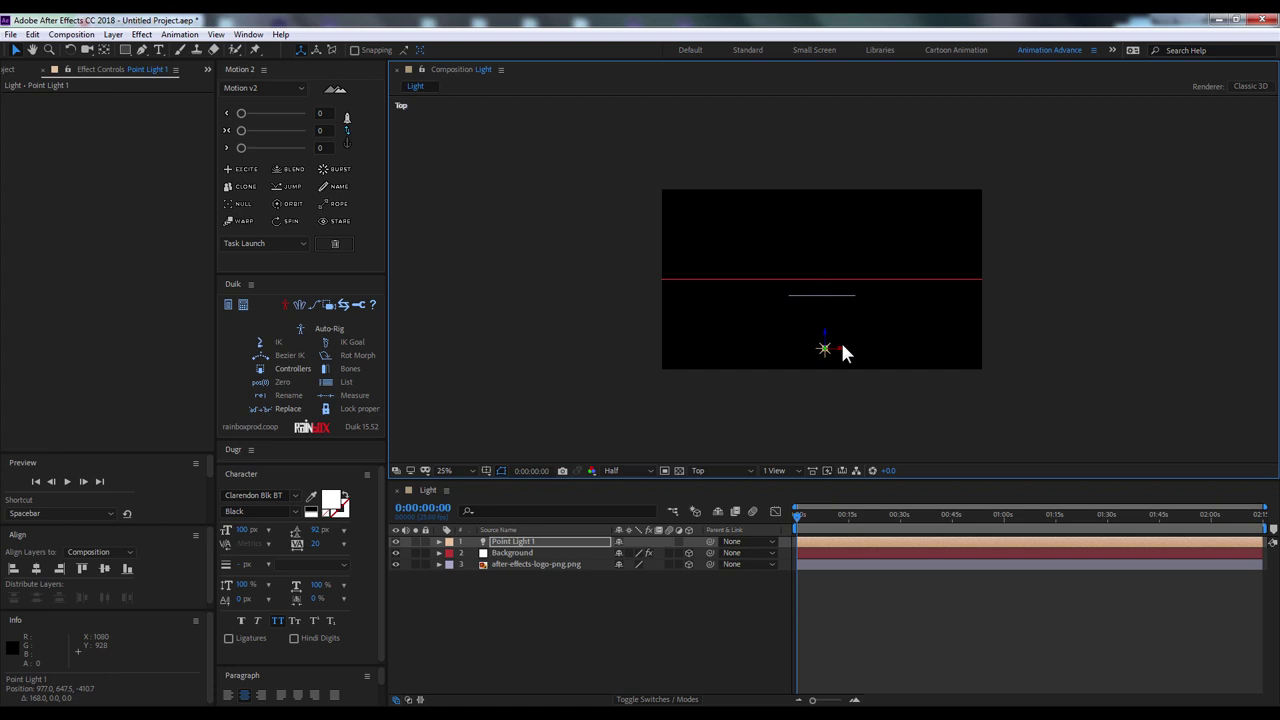
left_click(710, 470)
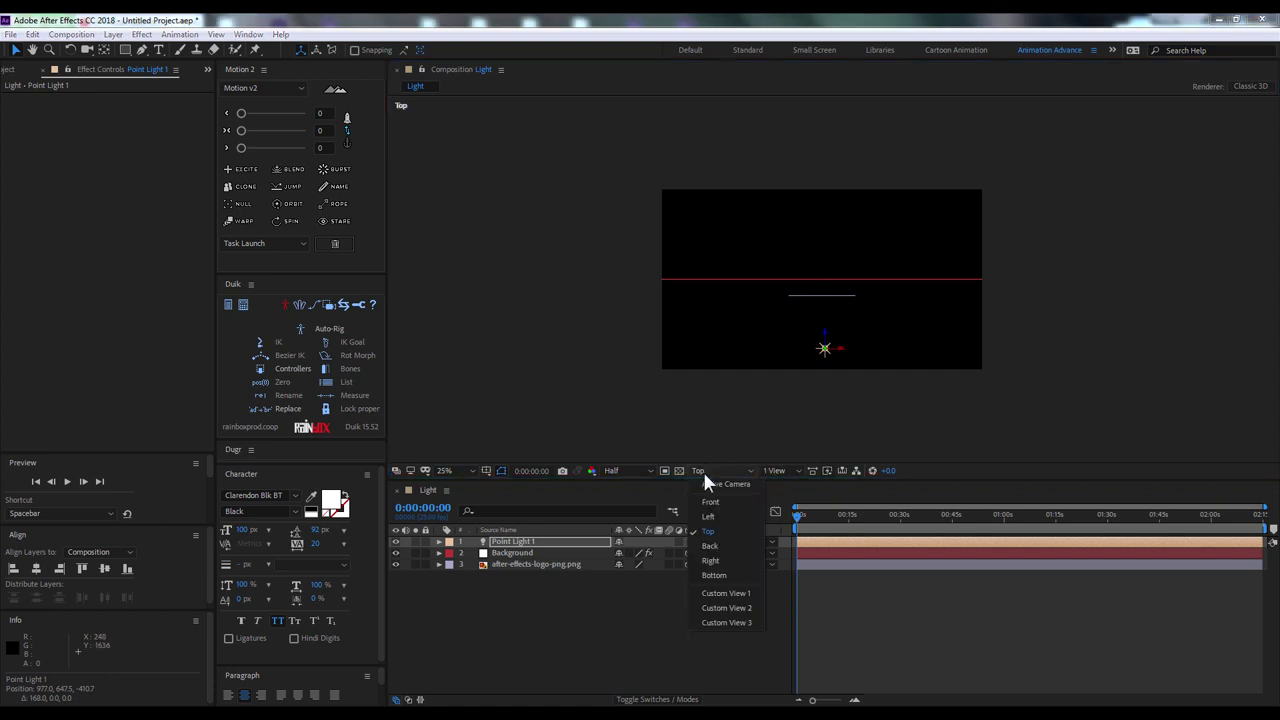
left_click(712, 484)
mouse_move(827, 302)
left_mouse_down()
mouse_move(778, 308)
mouse_move(826, 300)
left_mouse_up()
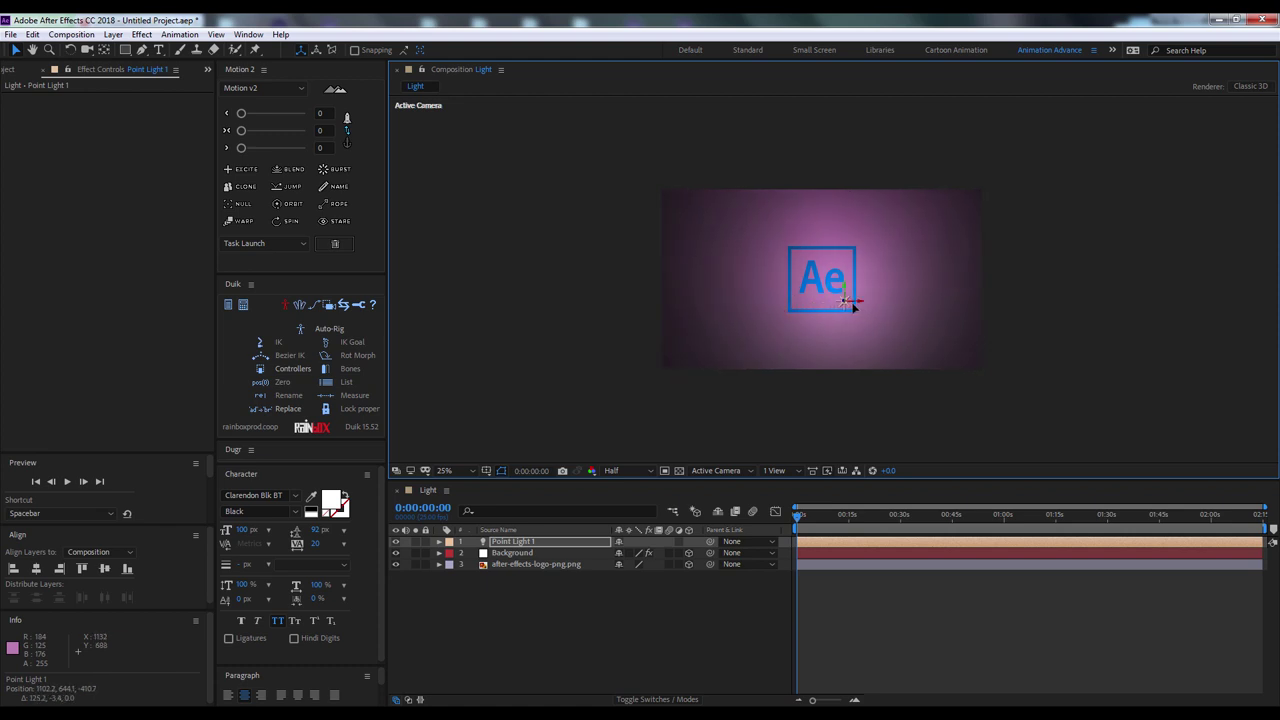
Adjust the light's Z position so it sits at 980.4, 637.3, -815.7
key("p")
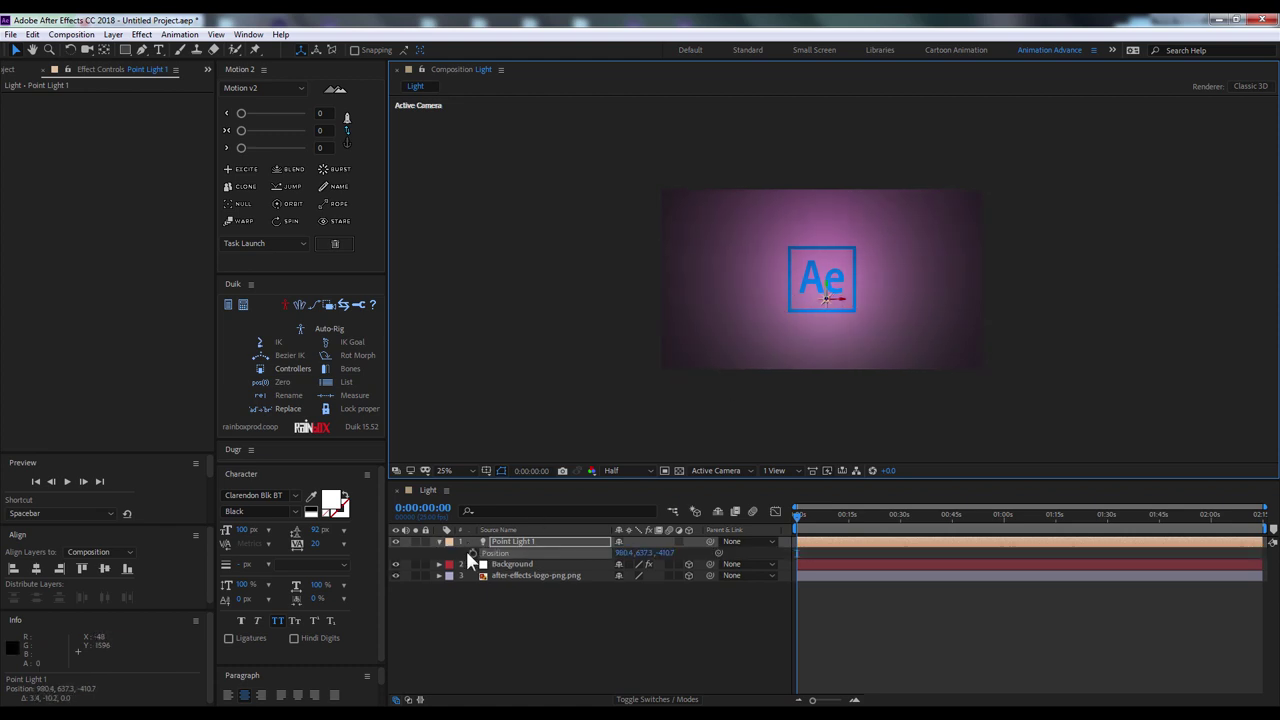
mouse_move(663, 552)
left_mouse_down()
mouse_move(930, 529)
mouse_move(700, 521)
left_mouse_up()
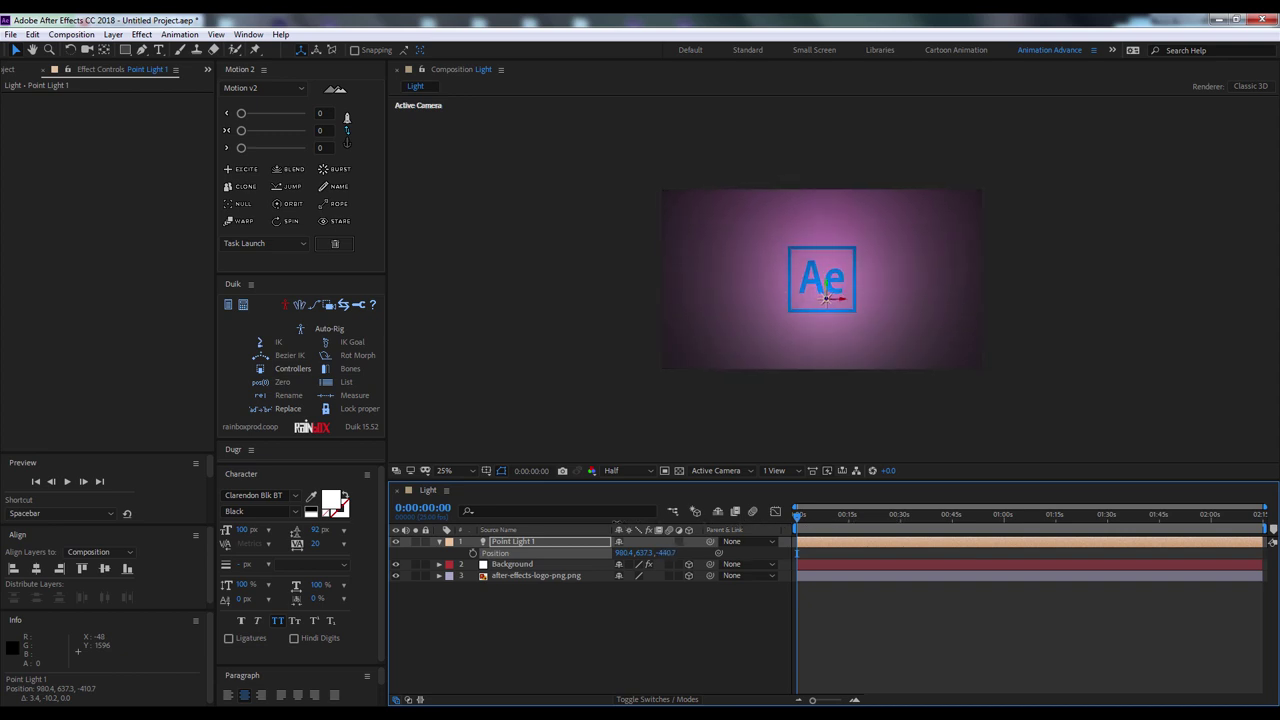
mouse_move(700, 521)
left_mouse_down()
mouse_move(480, 521)
mouse_move(650, 521)
mouse_move(595, 521)
left_mouse_up()
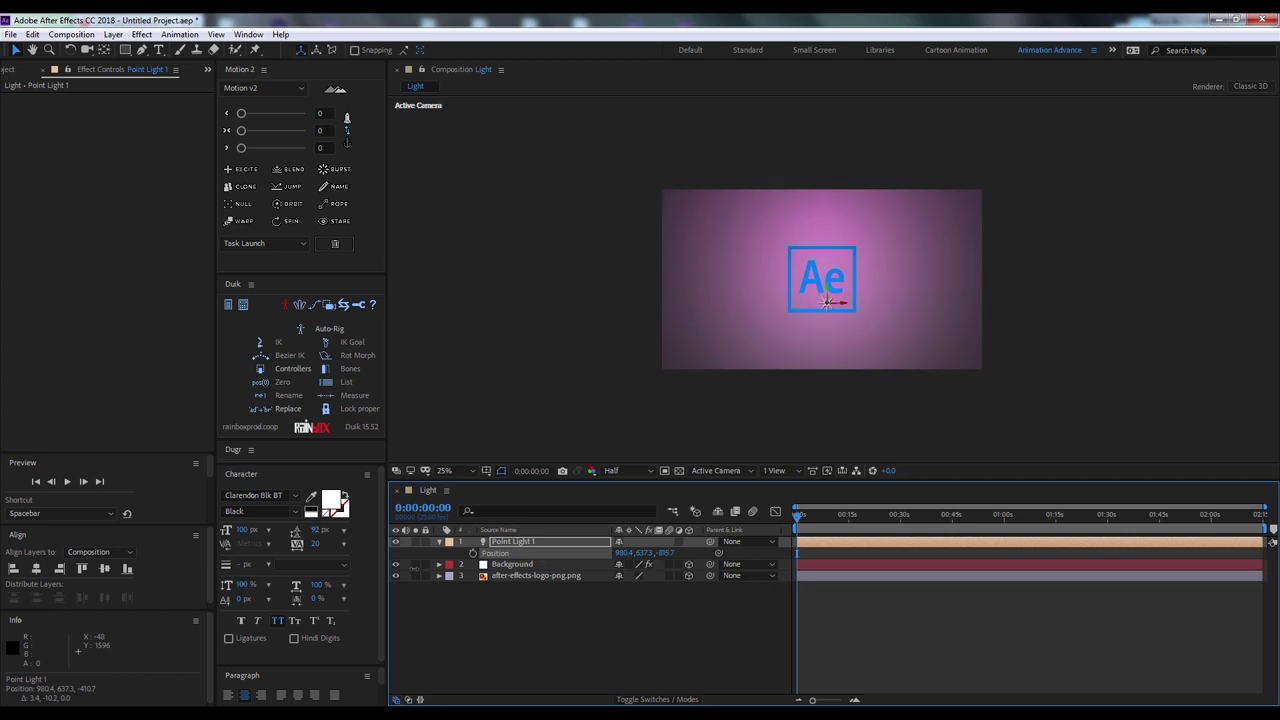
key("period")
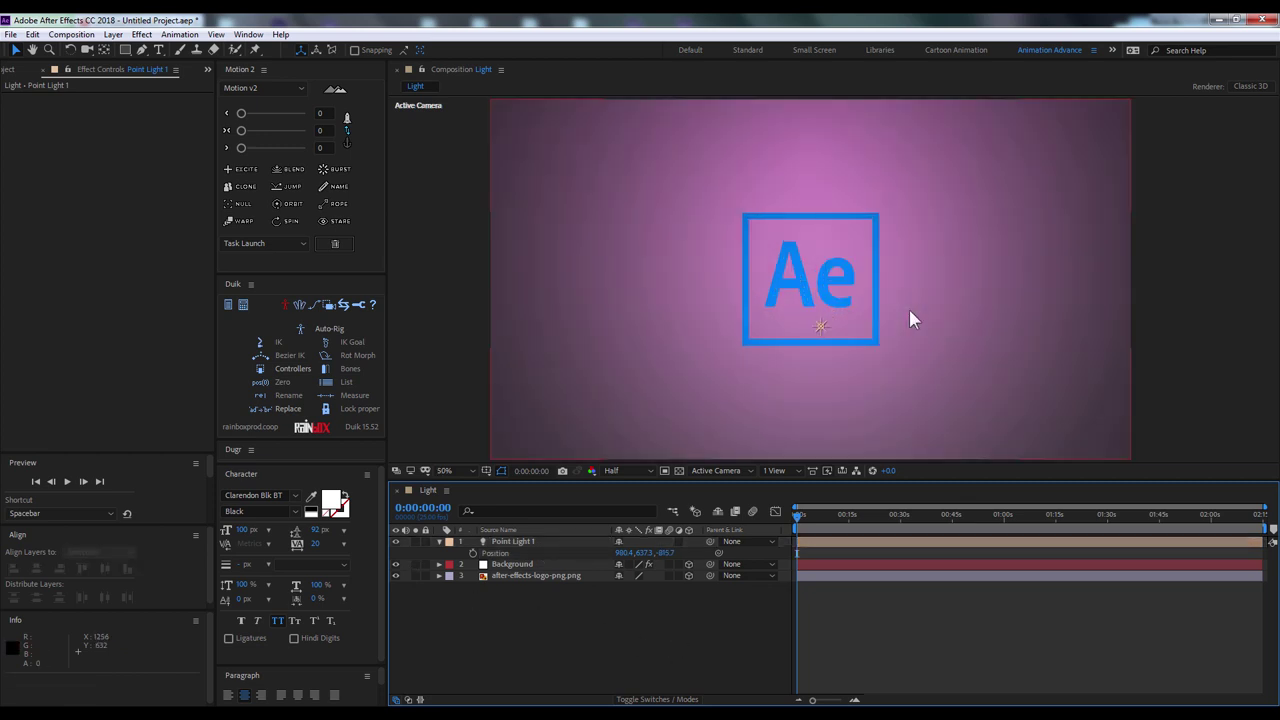
key("comma")
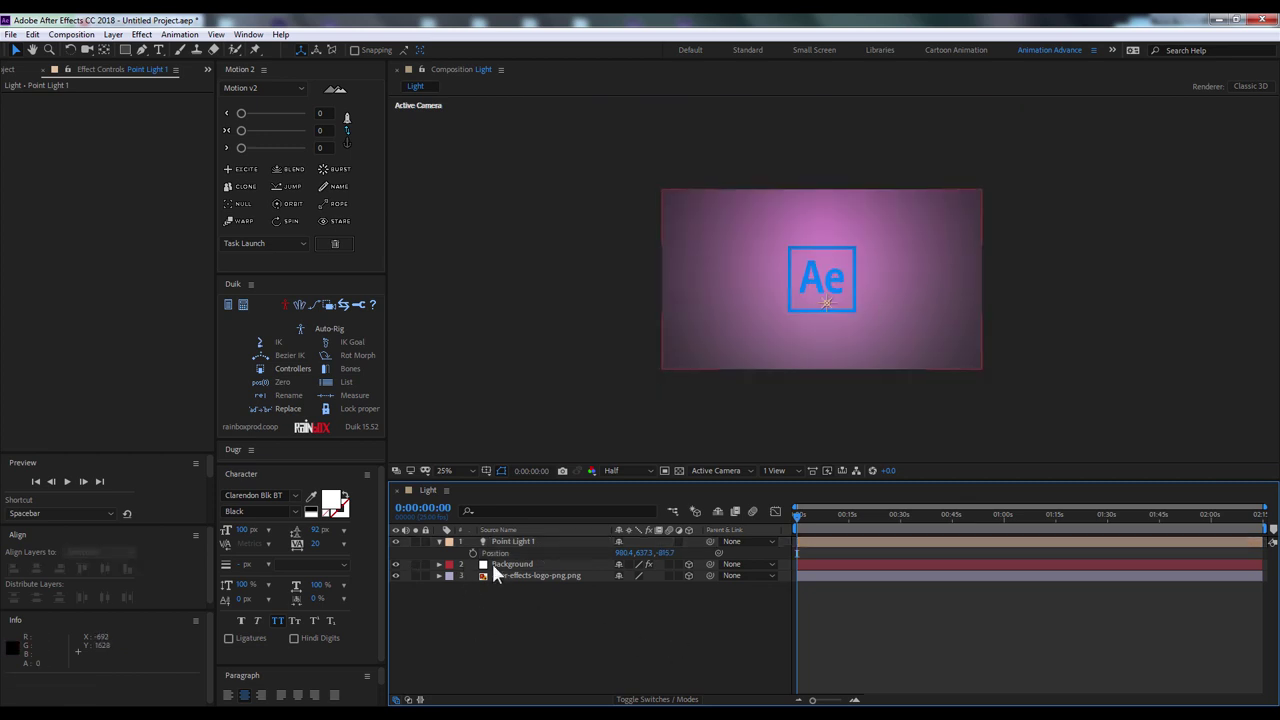
left_click(500, 576)
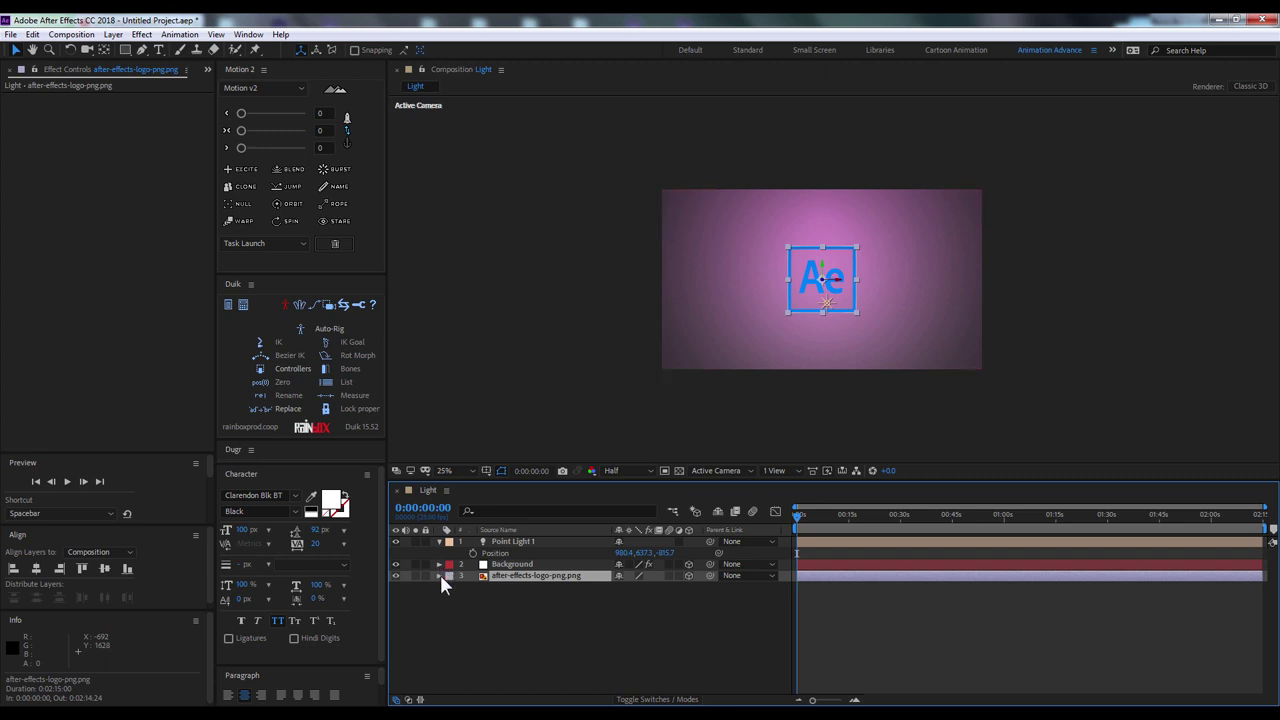
Enable Casts Shadows in Point Light 1's Light Settings
left_click(510, 543)
left_click(113, 34)
left_click(145, 64)
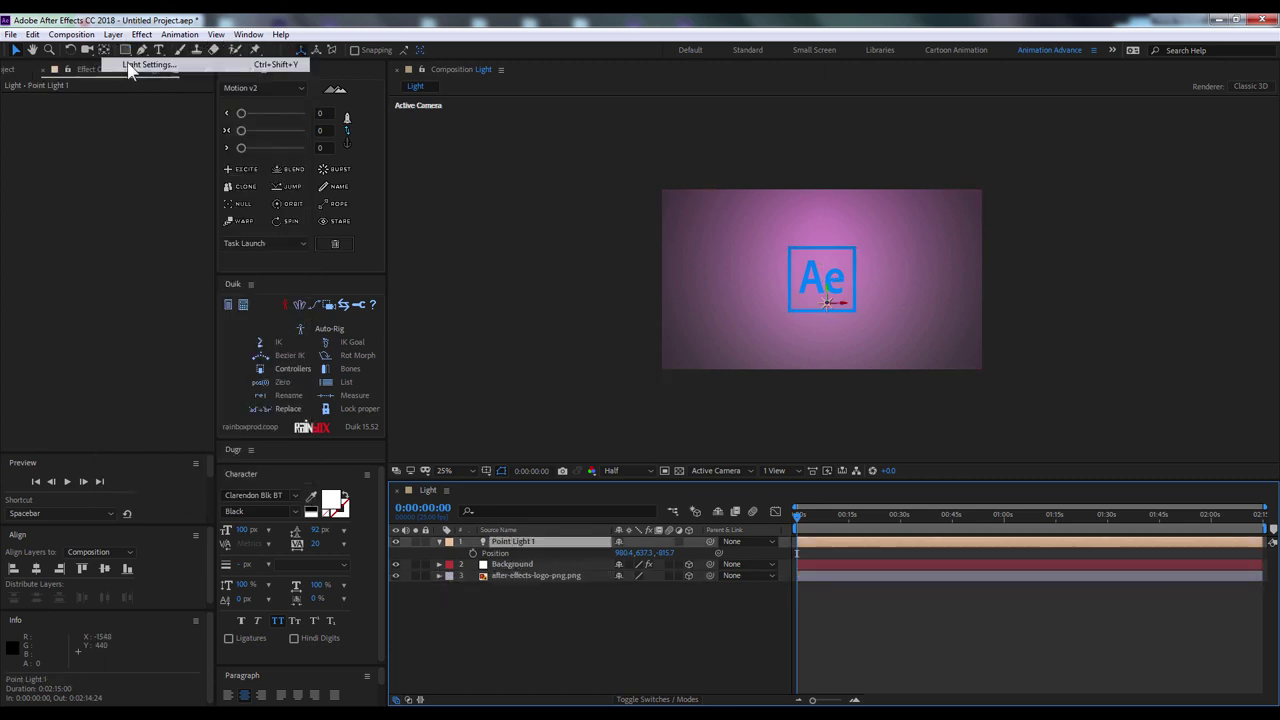
left_click(140, 246)
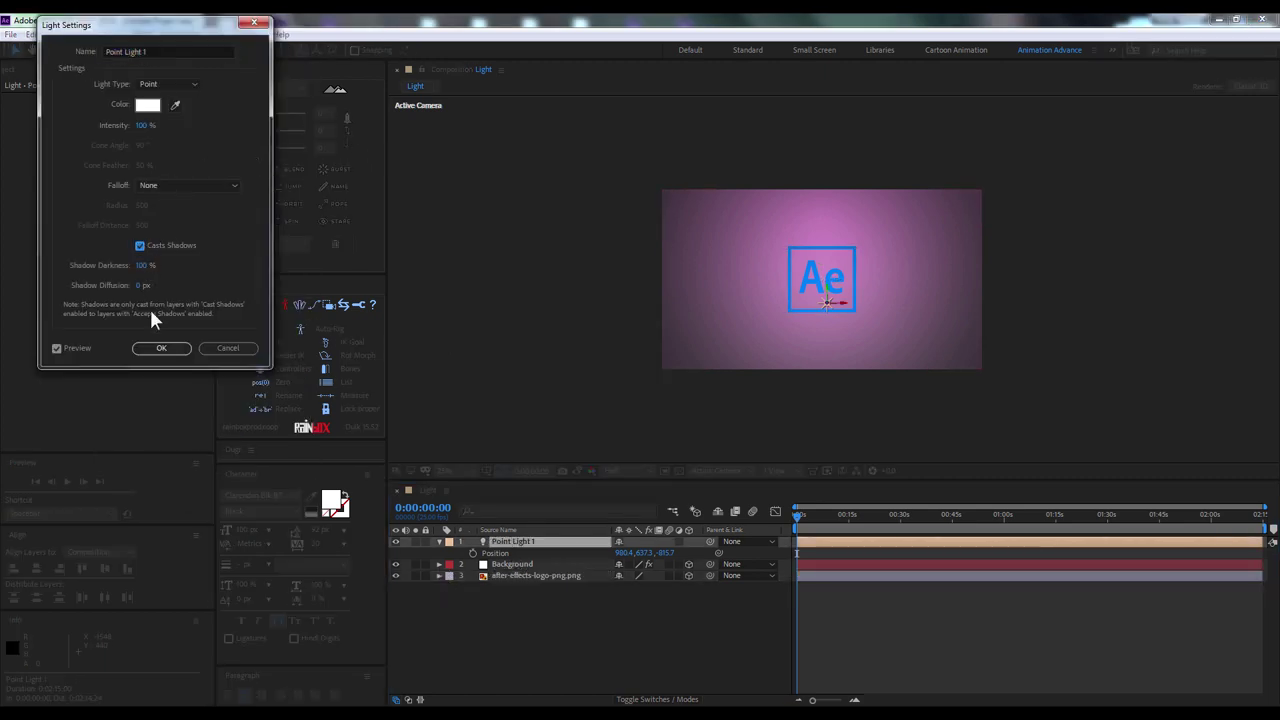
left_click(162, 350)
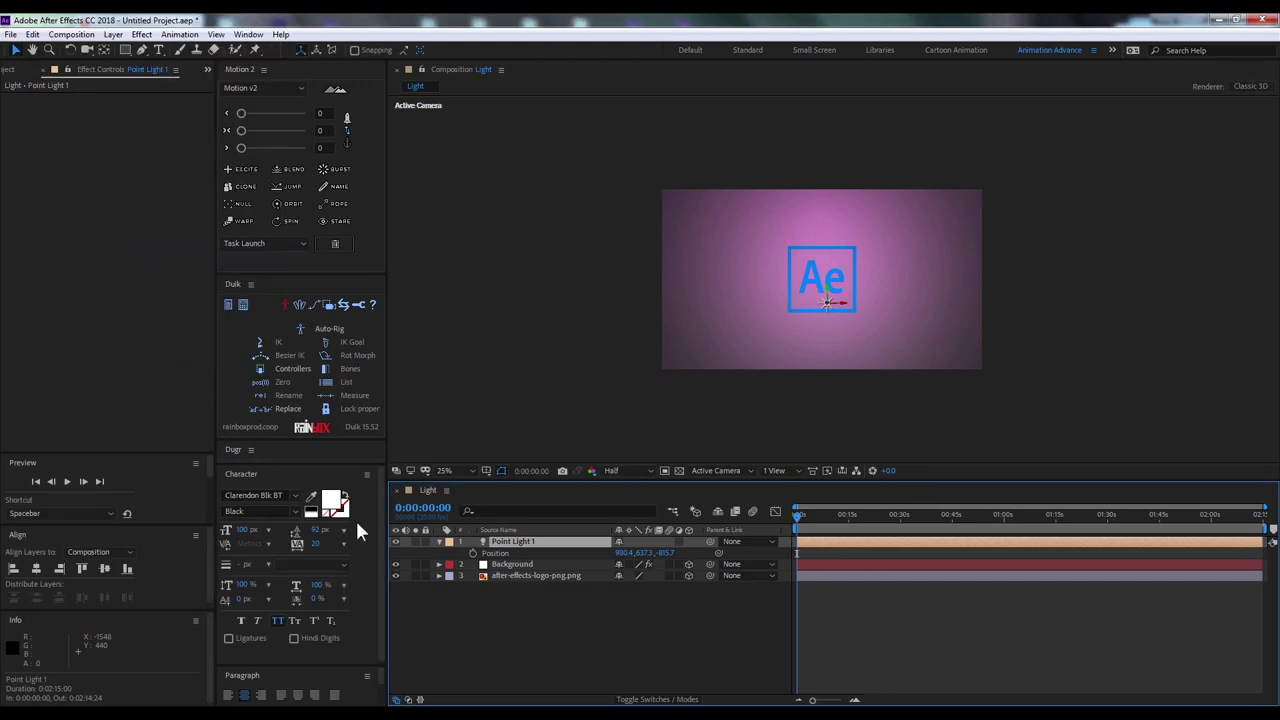
Set the logo layer's Material Options Casts Shadows to On
left_click(440, 576)
left_click(463, 610)
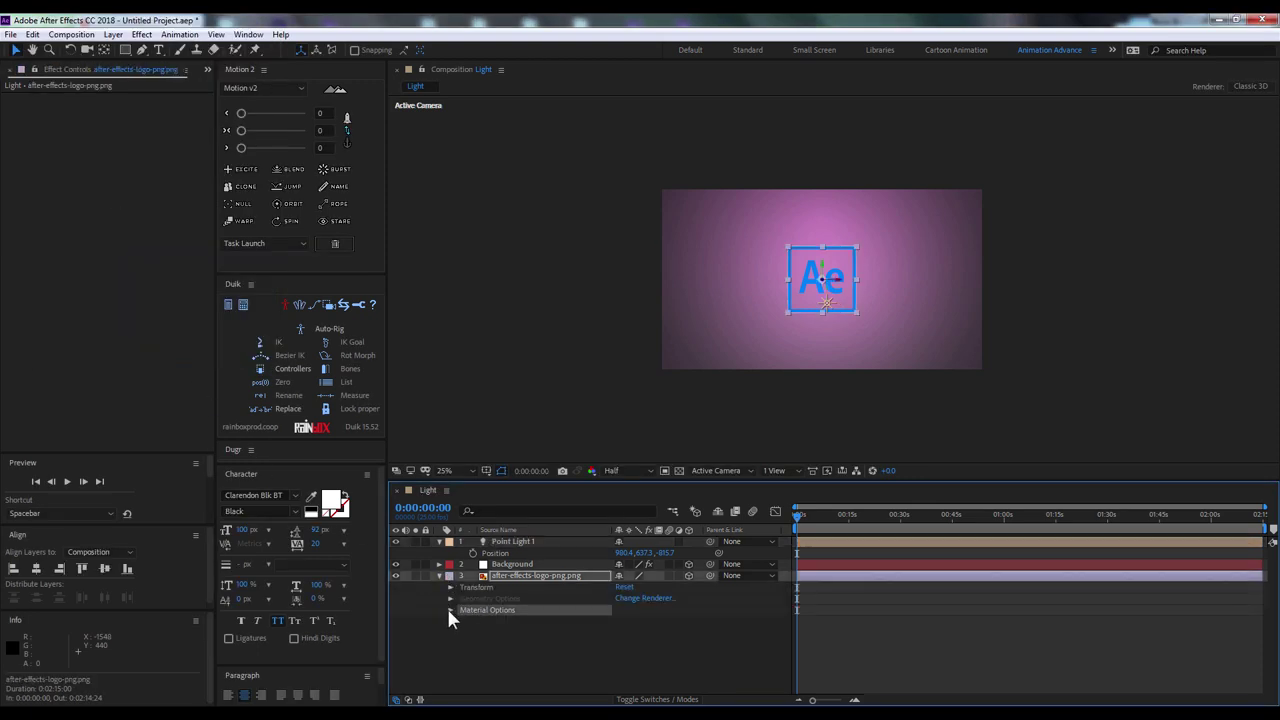
left_click(450, 610)
left_click(511, 597)
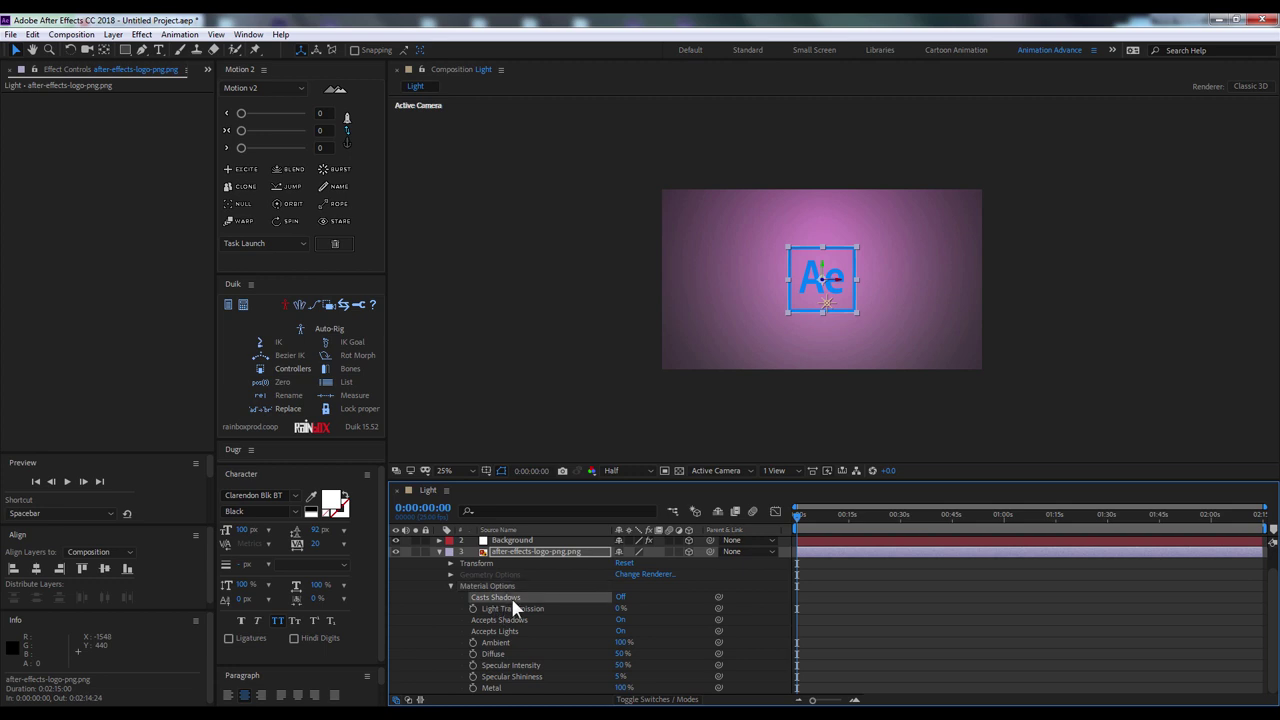
left_click(621, 598)
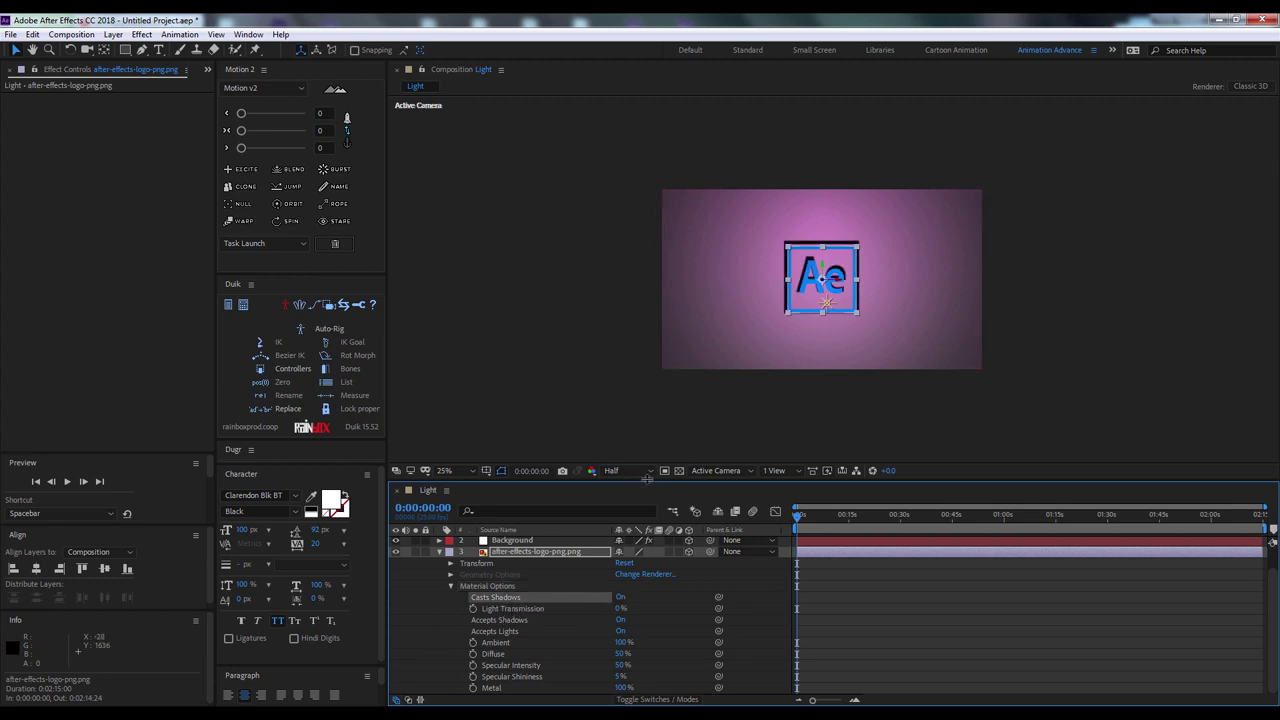
Move Point Light 1 closer, to about 980.4, 637.3, -516, tightening the logo's shadow
left_click_drag(860, 327, 853, 327)
left_click(736, 467)
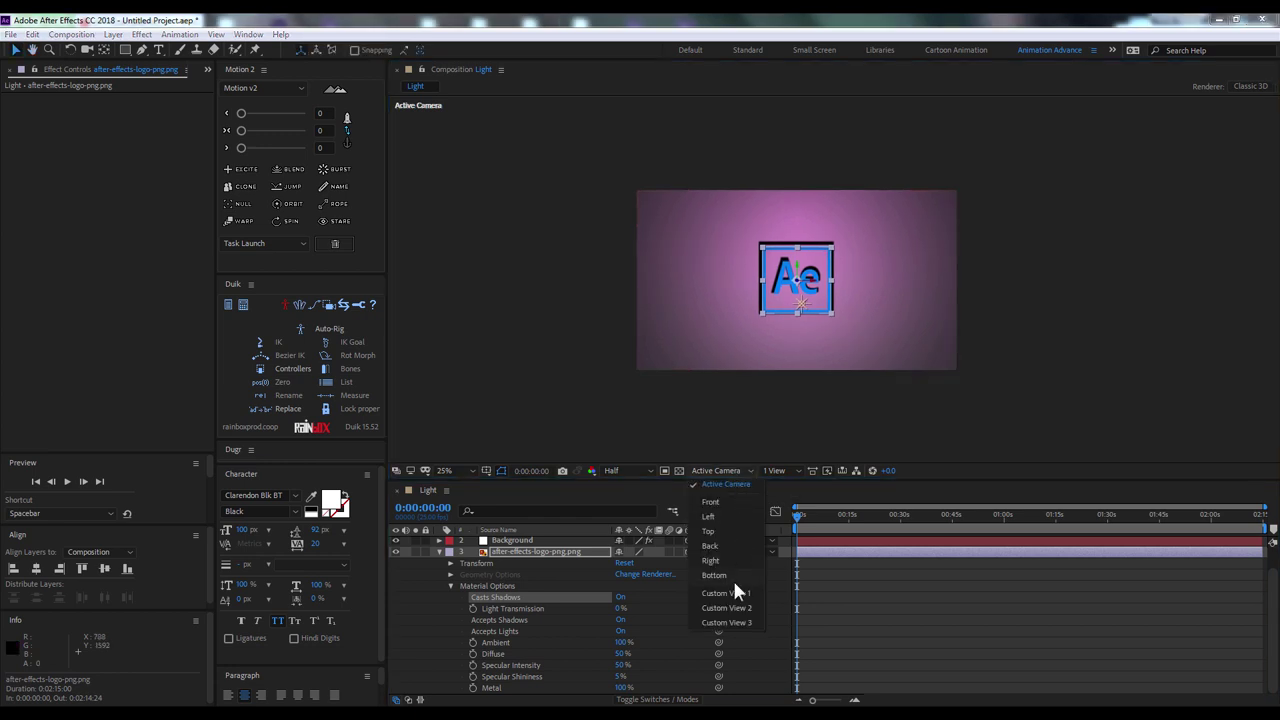
left_click(732, 589)
scroll(809, 349, "up", 2)
left_click(885, 366)
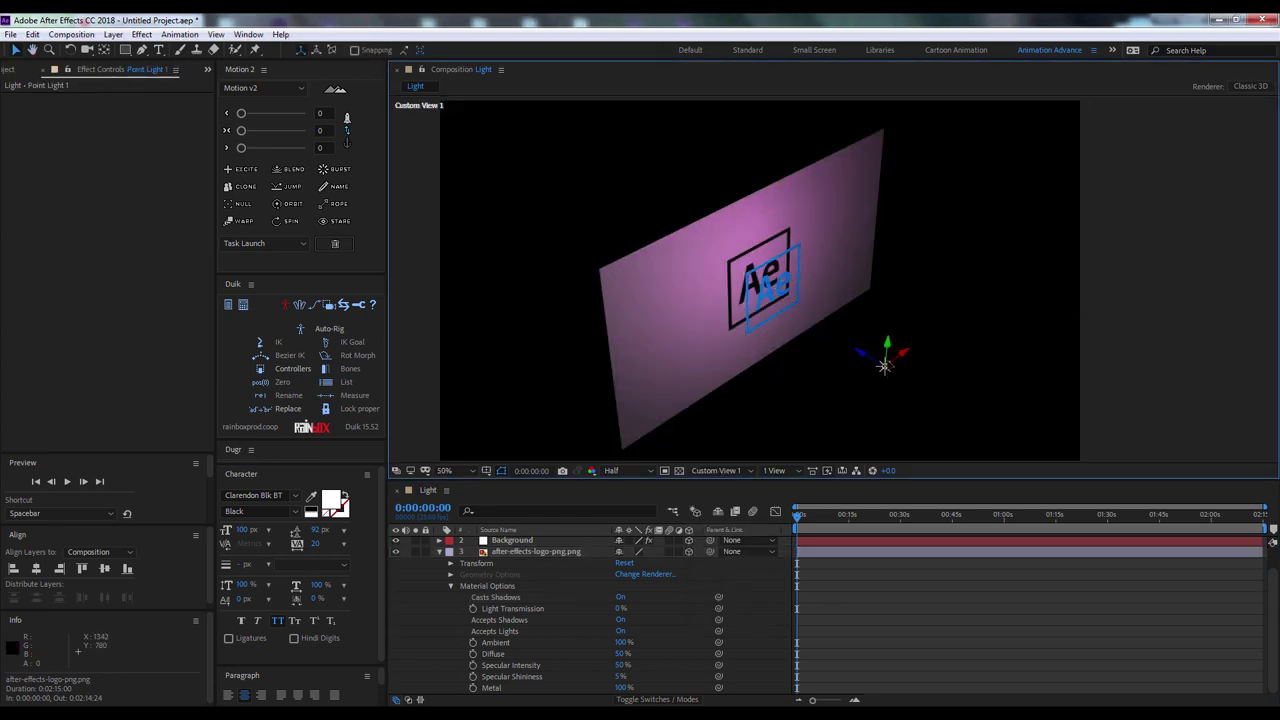
left_click_drag(865, 356, 682, 322)
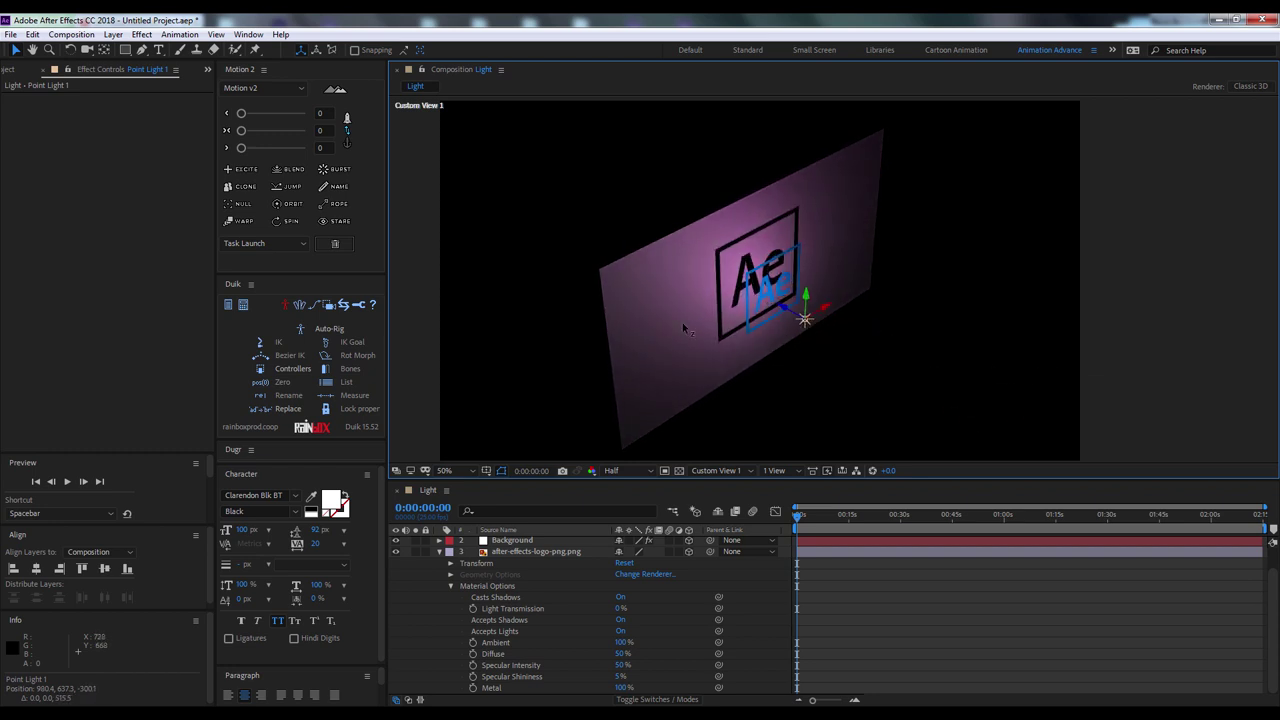
key("F12")
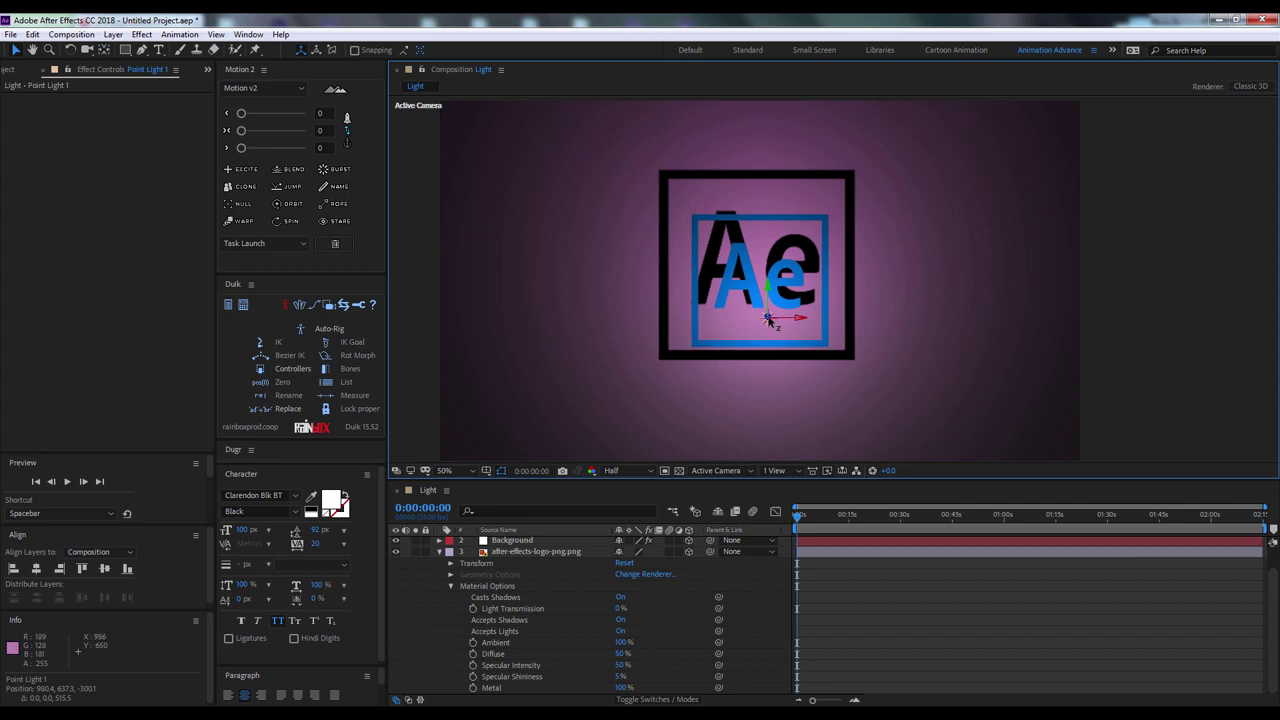
mouse_move(777, 343)
left_mouse_down()
mouse_move(781, 648)
mouse_move(807, 230)
mouse_move(812, 520)
left_mouse_up()
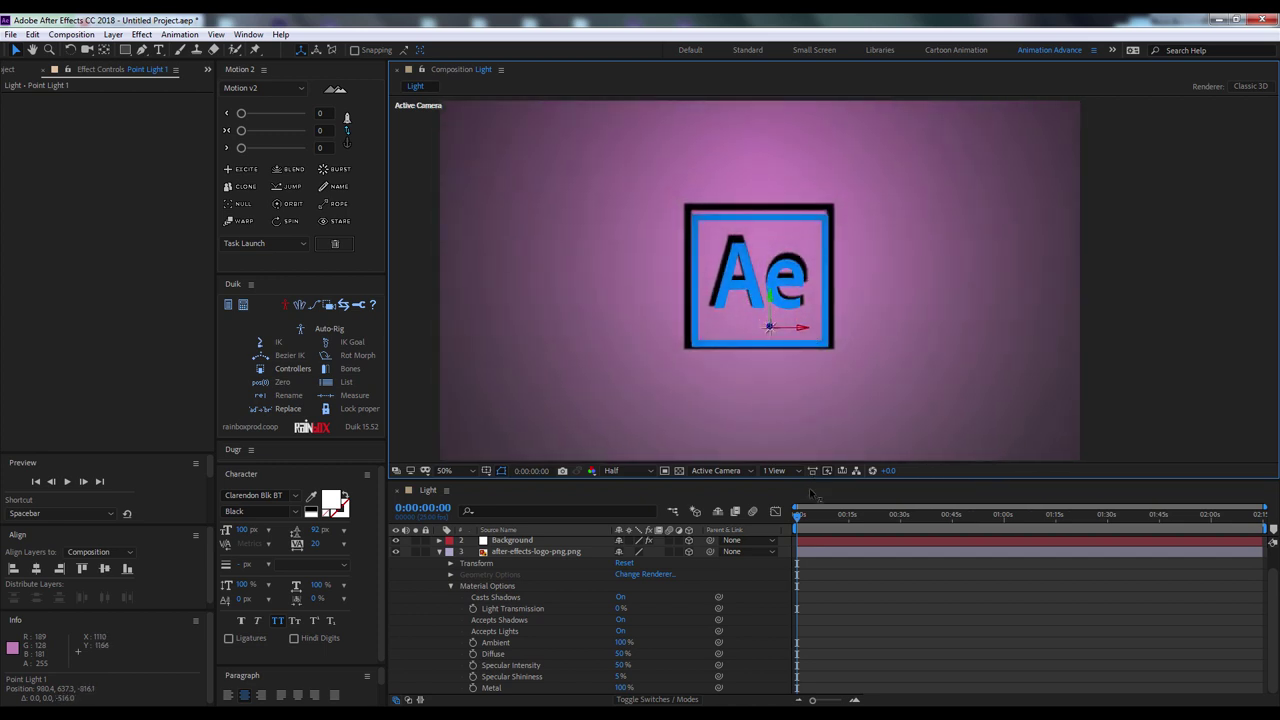
Nudge Point Light 1 up and left to 882.4, 555.3, -1026.1
left_click(774, 296)
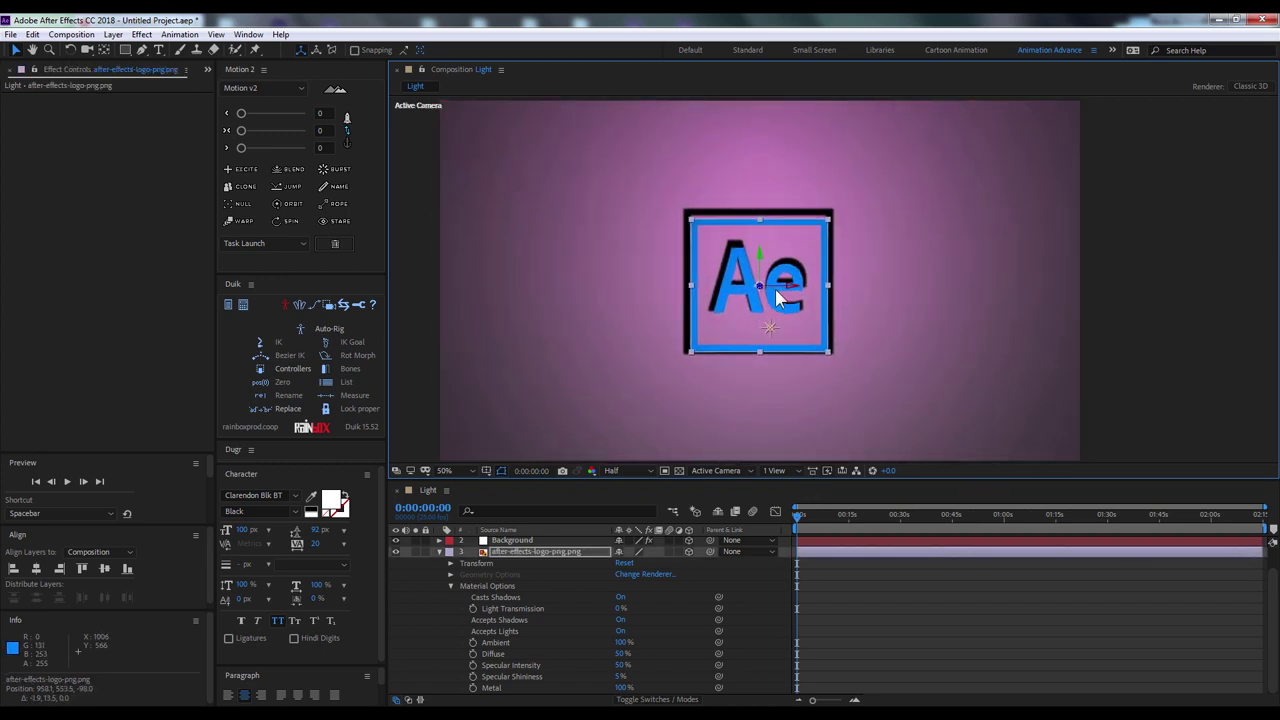
left_click(772, 318)
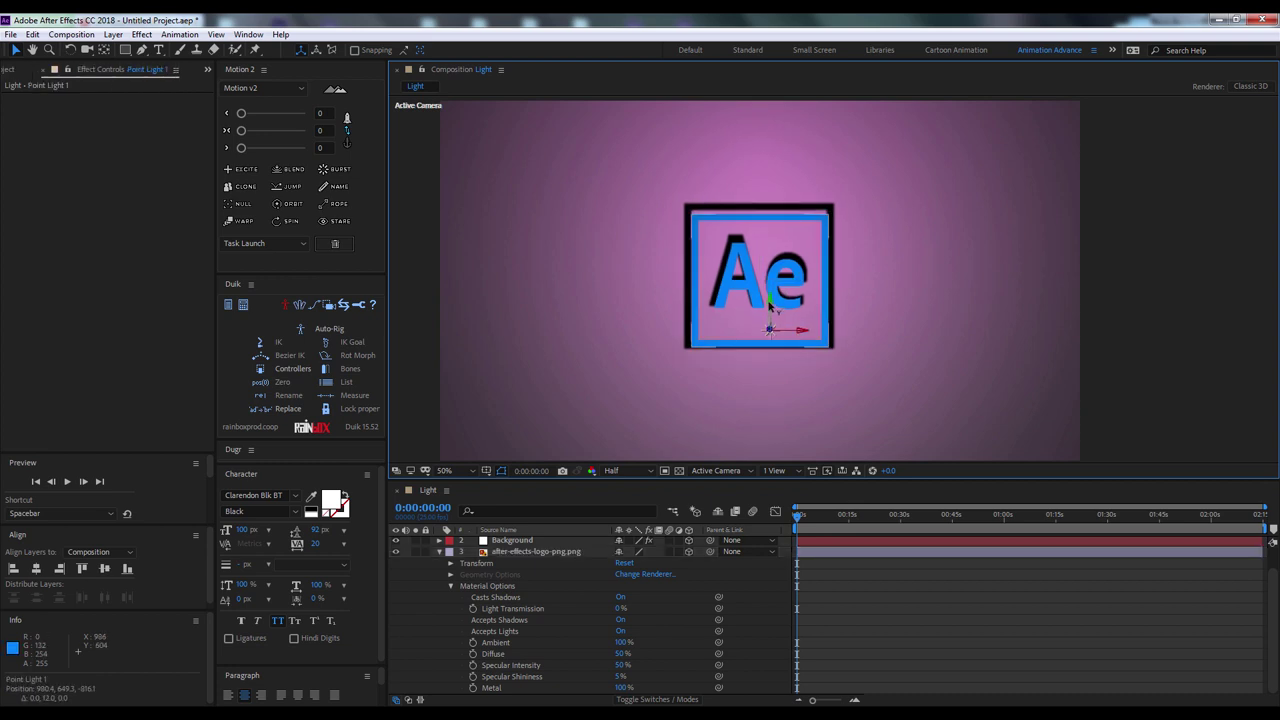
left_click_drag(770, 290, 762, 283)
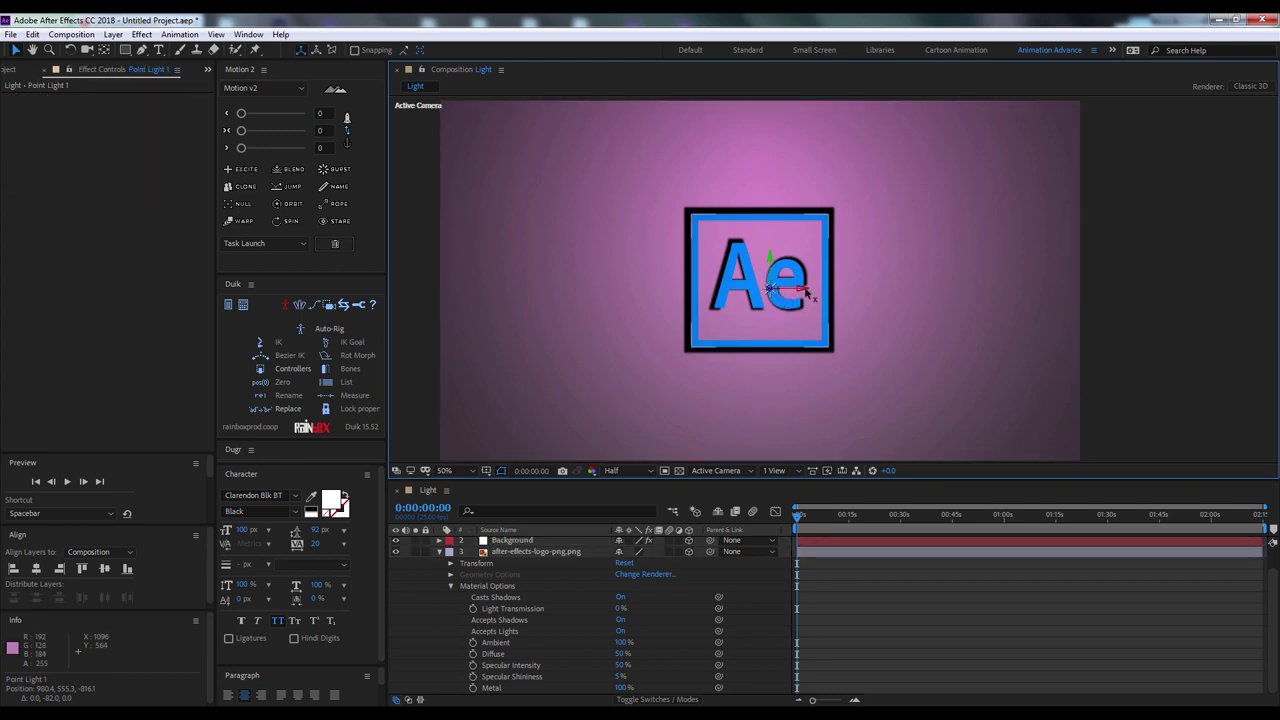
left_click_drag(807, 291, 646, 305)
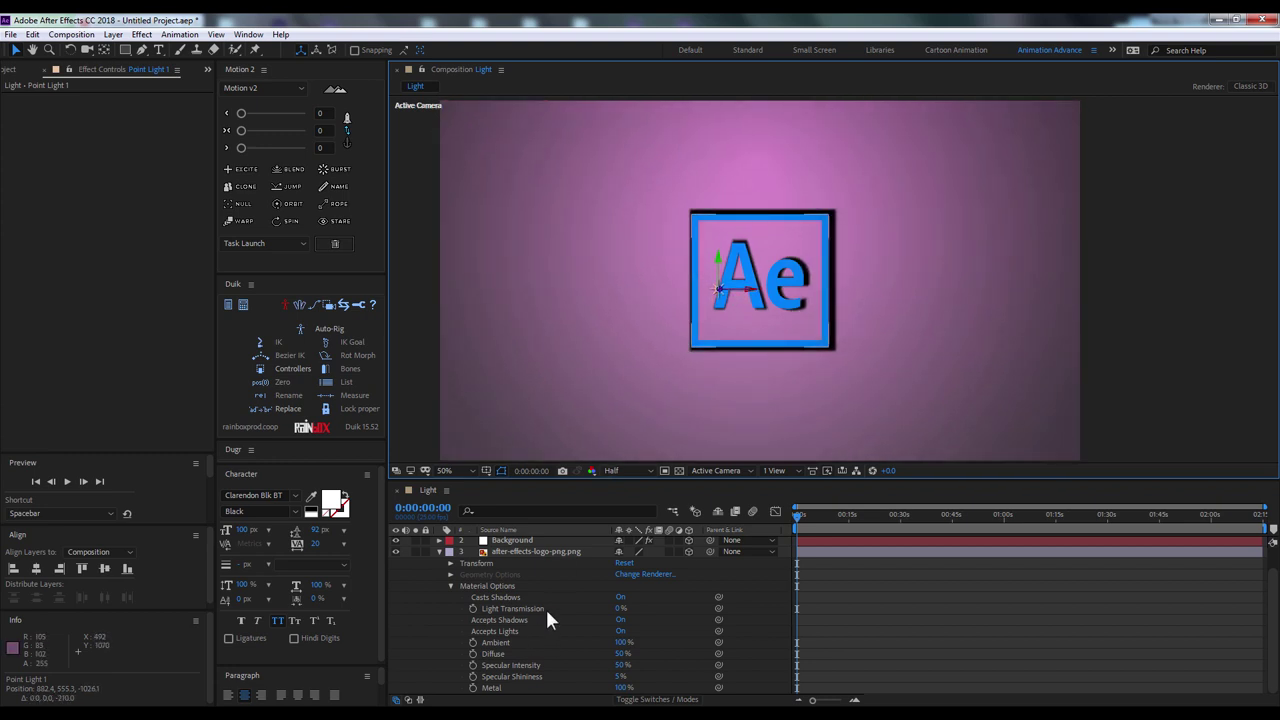
Cycle the logo's Casts Shadows setting back to On and collapse its properties
left_click(620, 598)
left_click(620, 597)
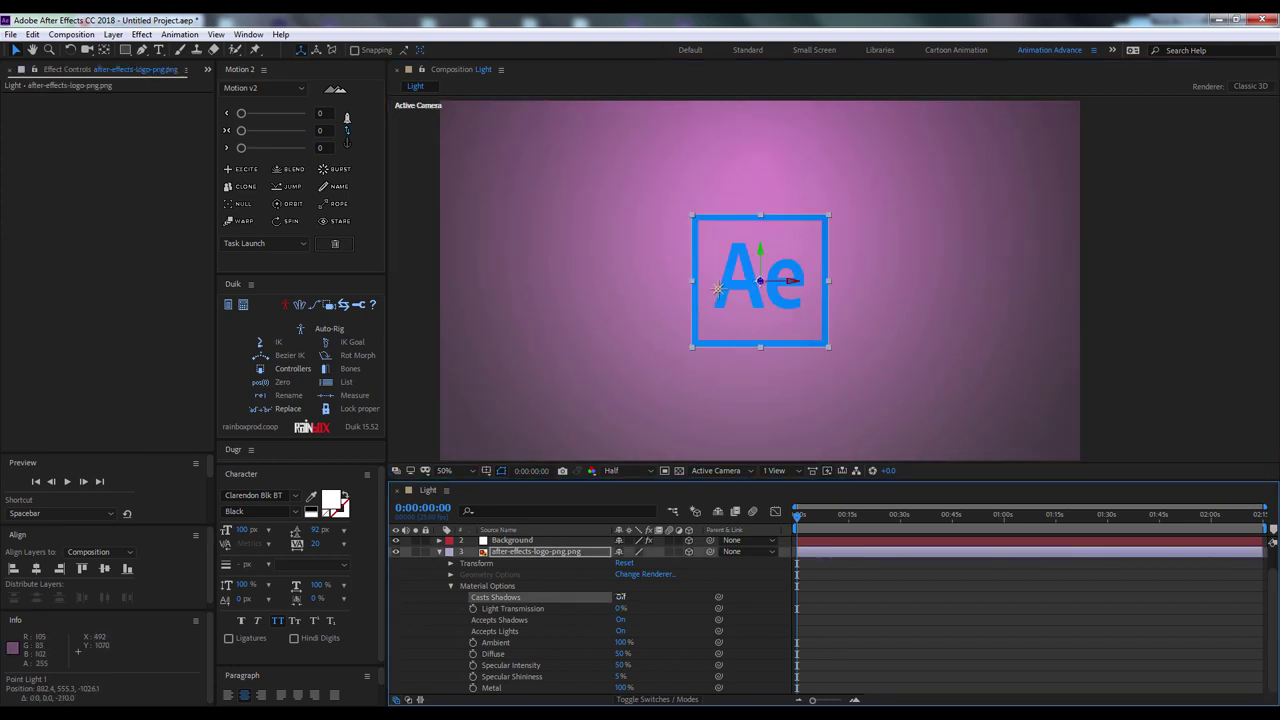
left_click(620, 597)
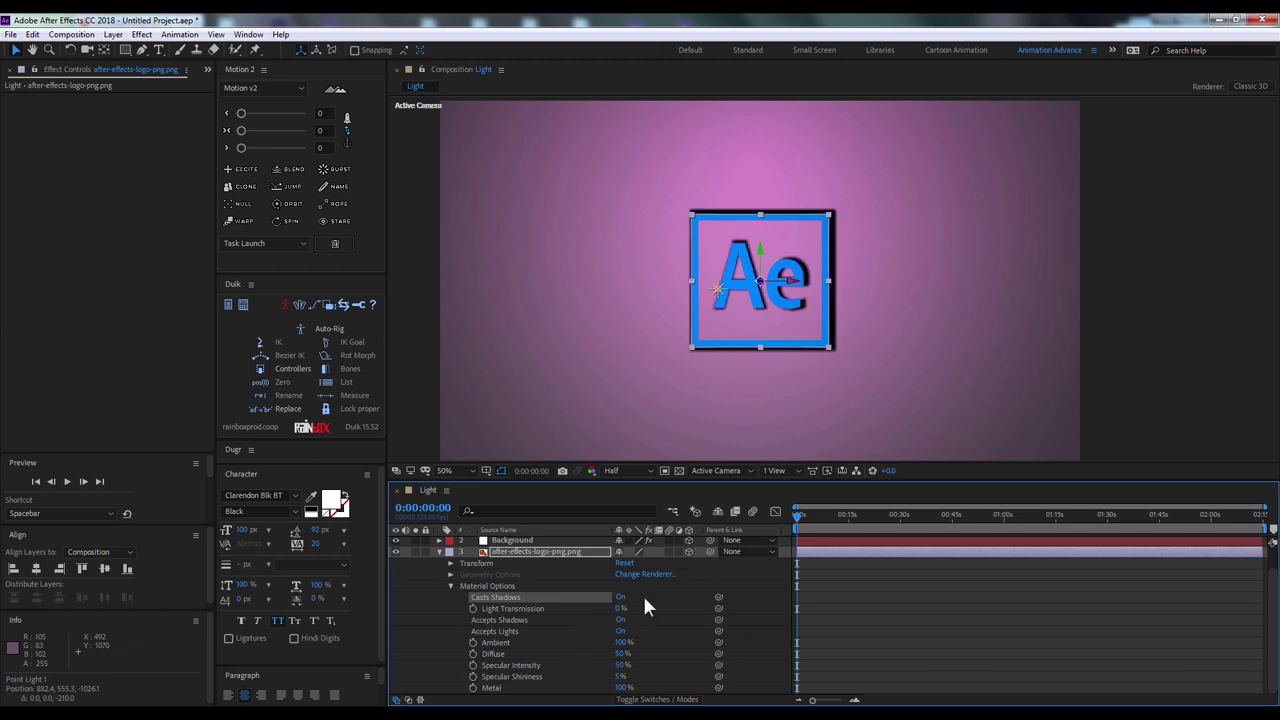
key("F2")
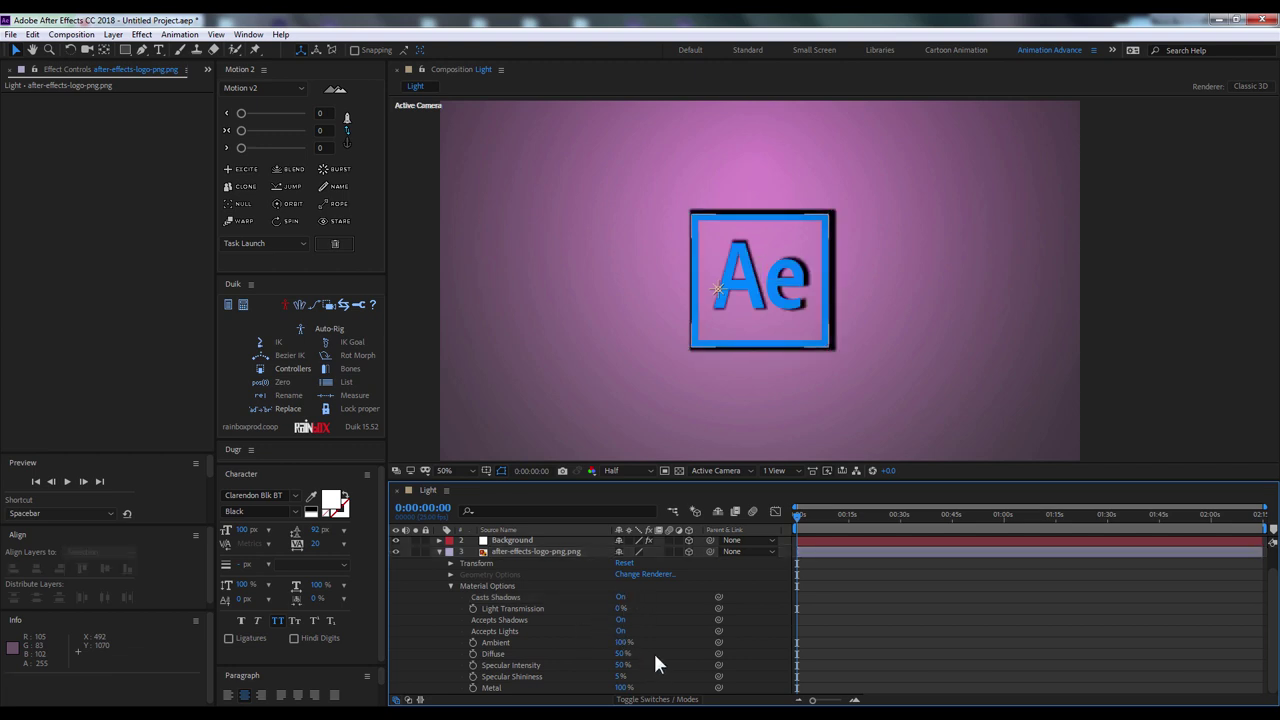
left_click(439, 552)
Change Point Light 1's light type to Spot
left_click(518, 541)
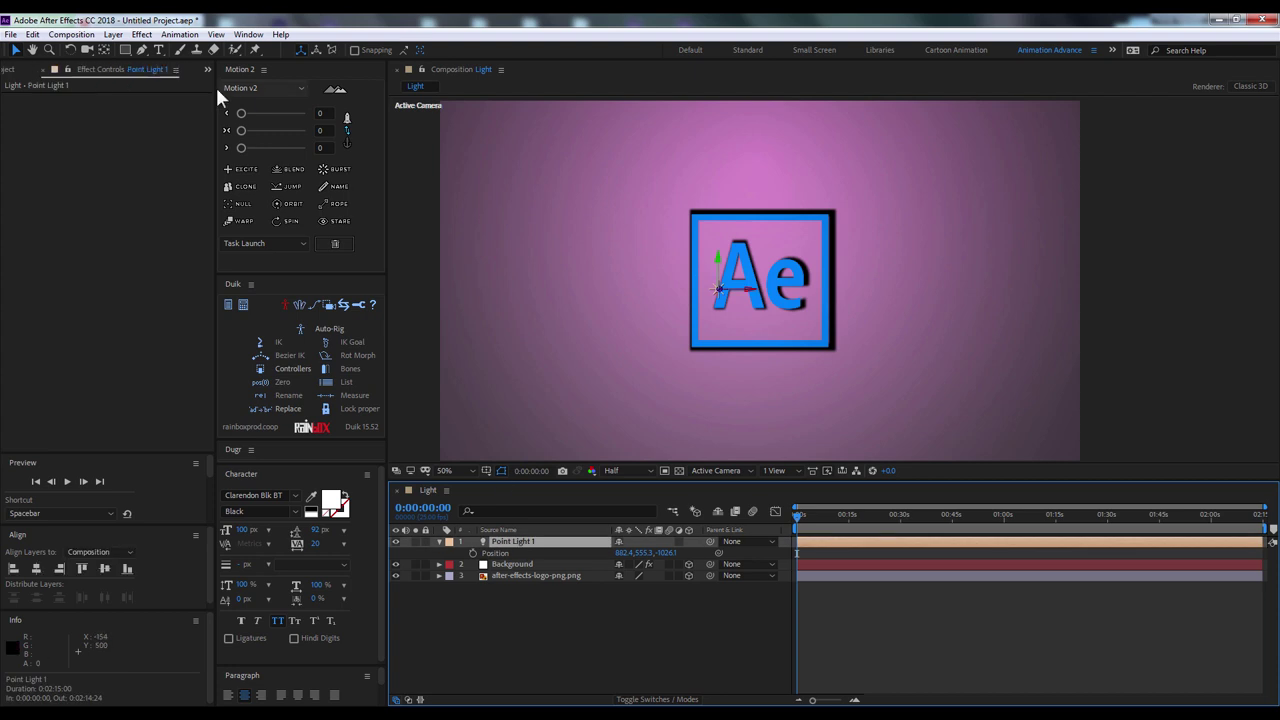
left_click(113, 34)
left_click(148, 65)
left_click(168, 84)
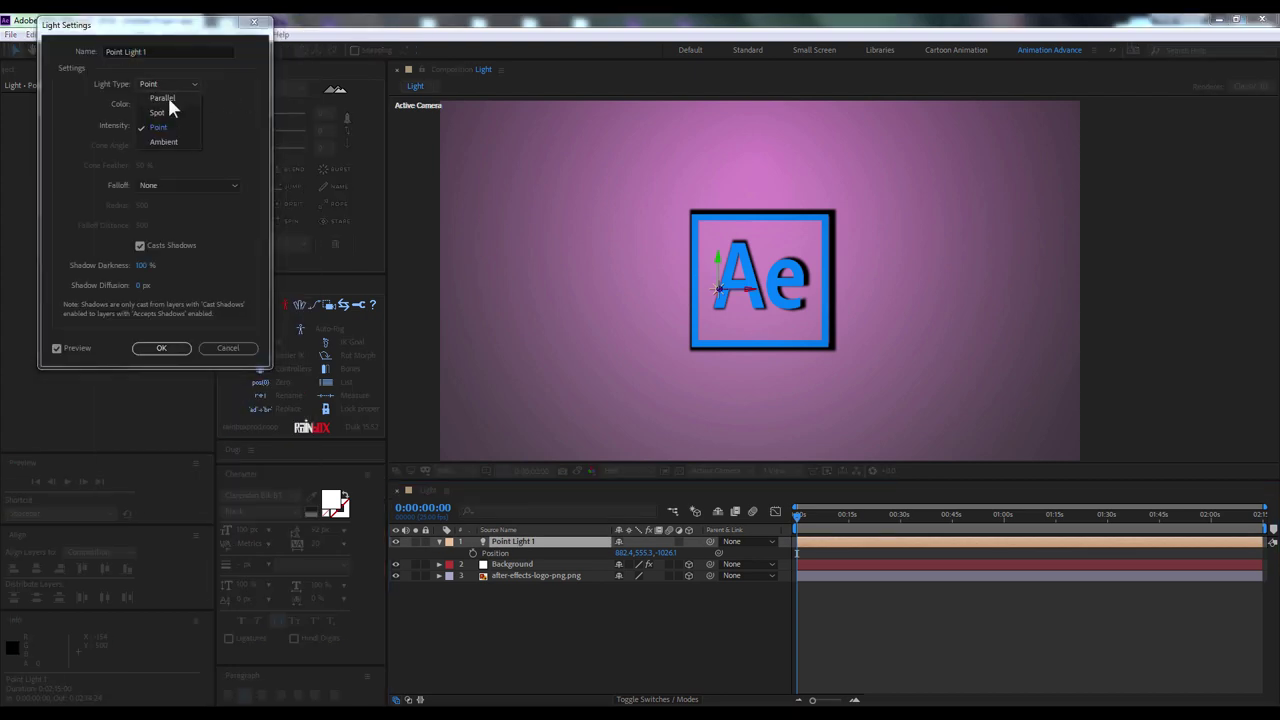
left_click(167, 95)
left_click(161, 348)
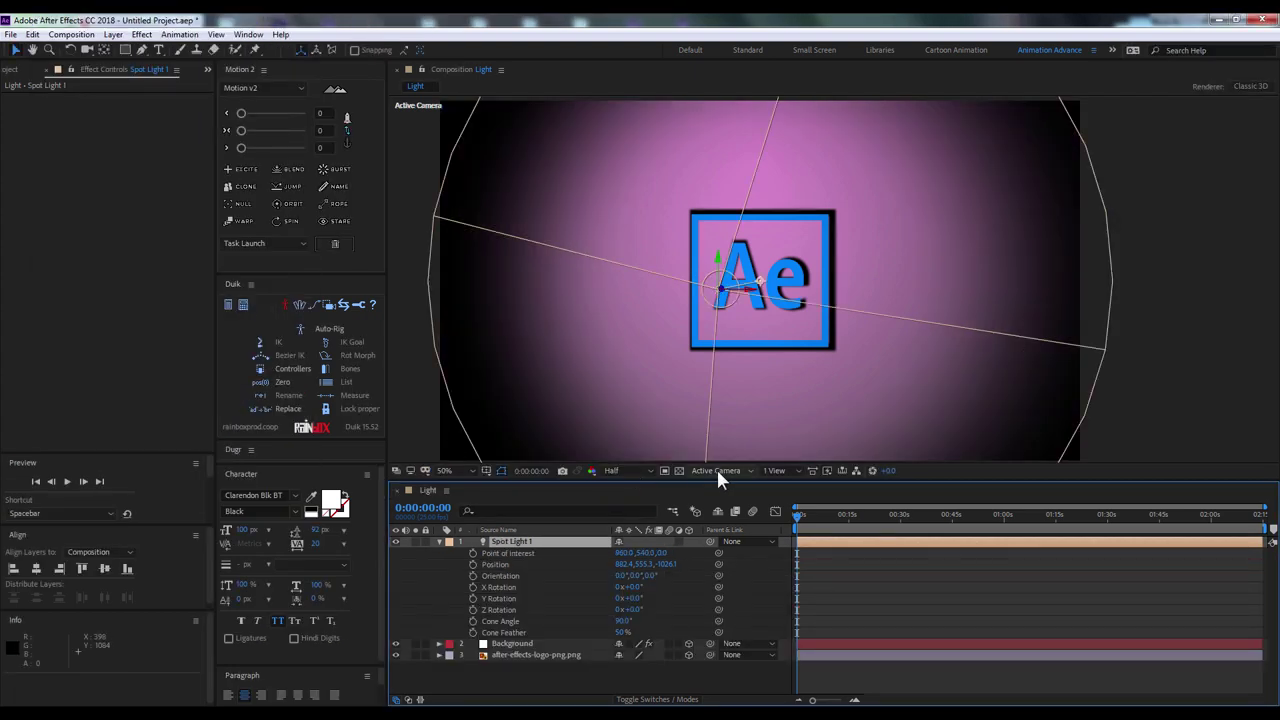
Position the spot light at 810.2, 487.6, -1883.9, aimed at the logo's left edge
mouse_move(761, 280)
left_mouse_down()
mouse_move(749, 278)
mouse_move(806, 292)
mouse_move(765, 298)
left_mouse_up()
left_click(719, 470)
left_click(737, 612)
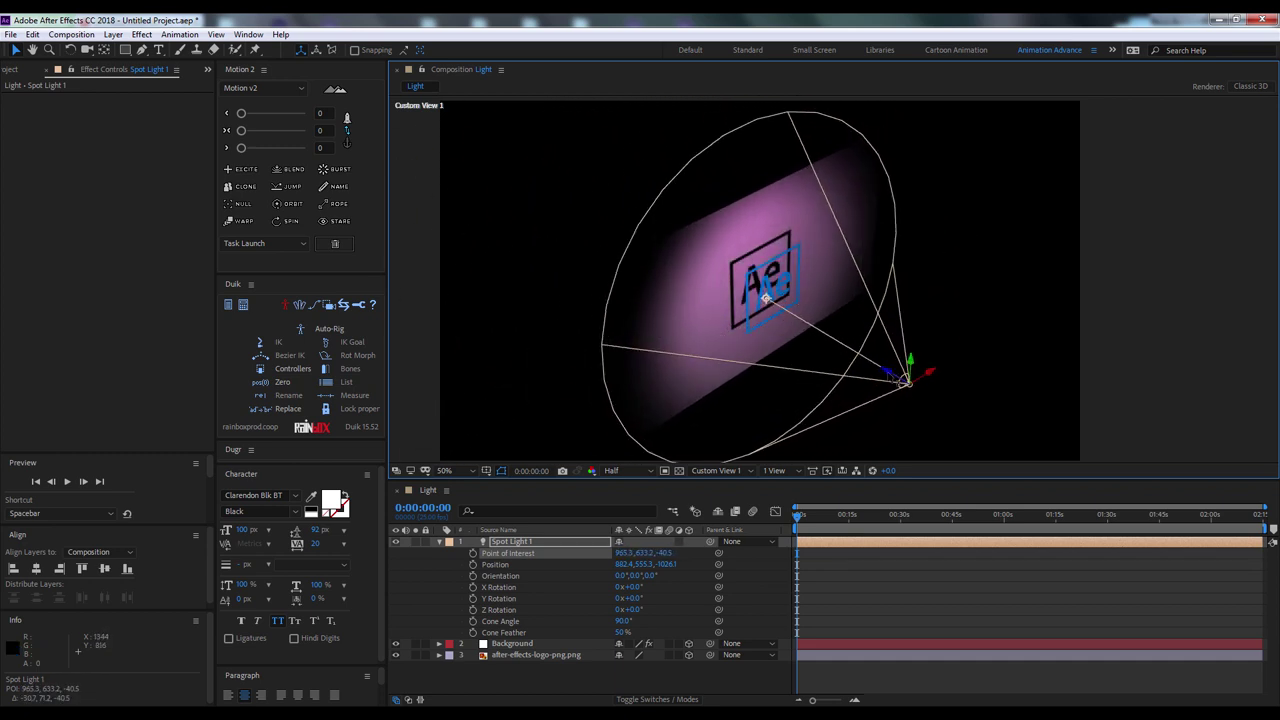
left_click_drag(903, 380, 855, 352)
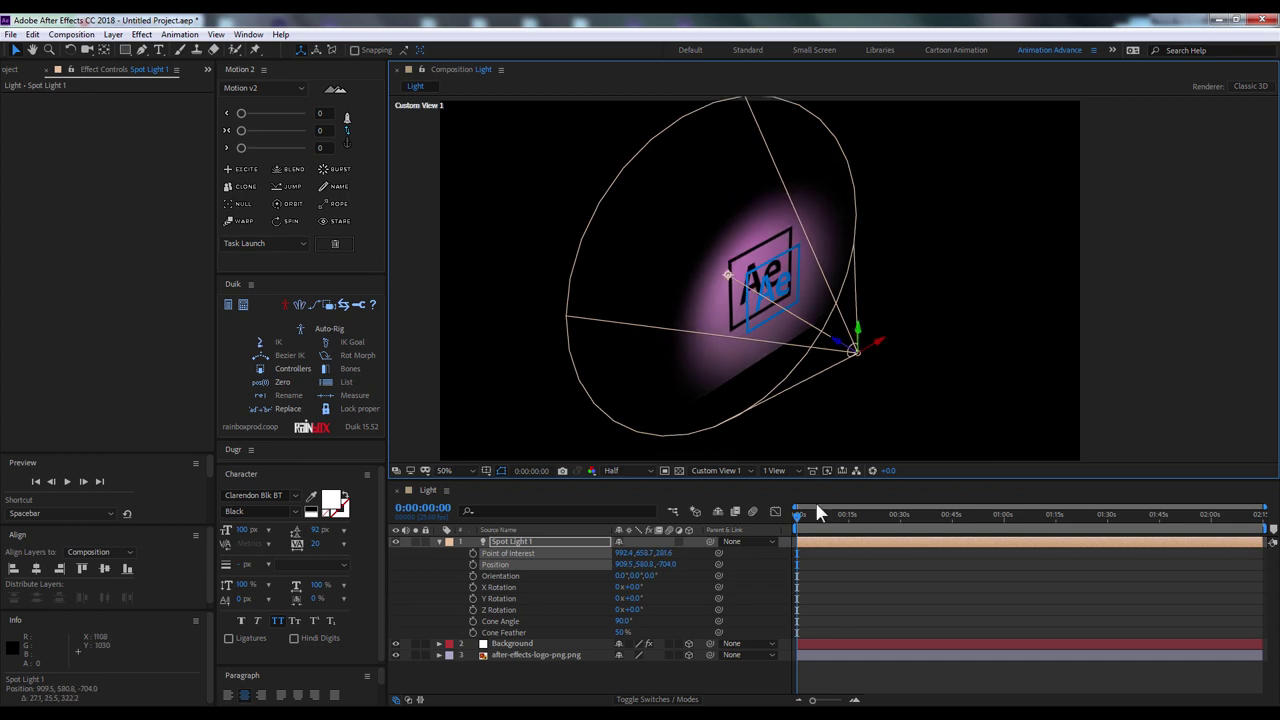
left_click(715, 471)
left_click(725, 484)
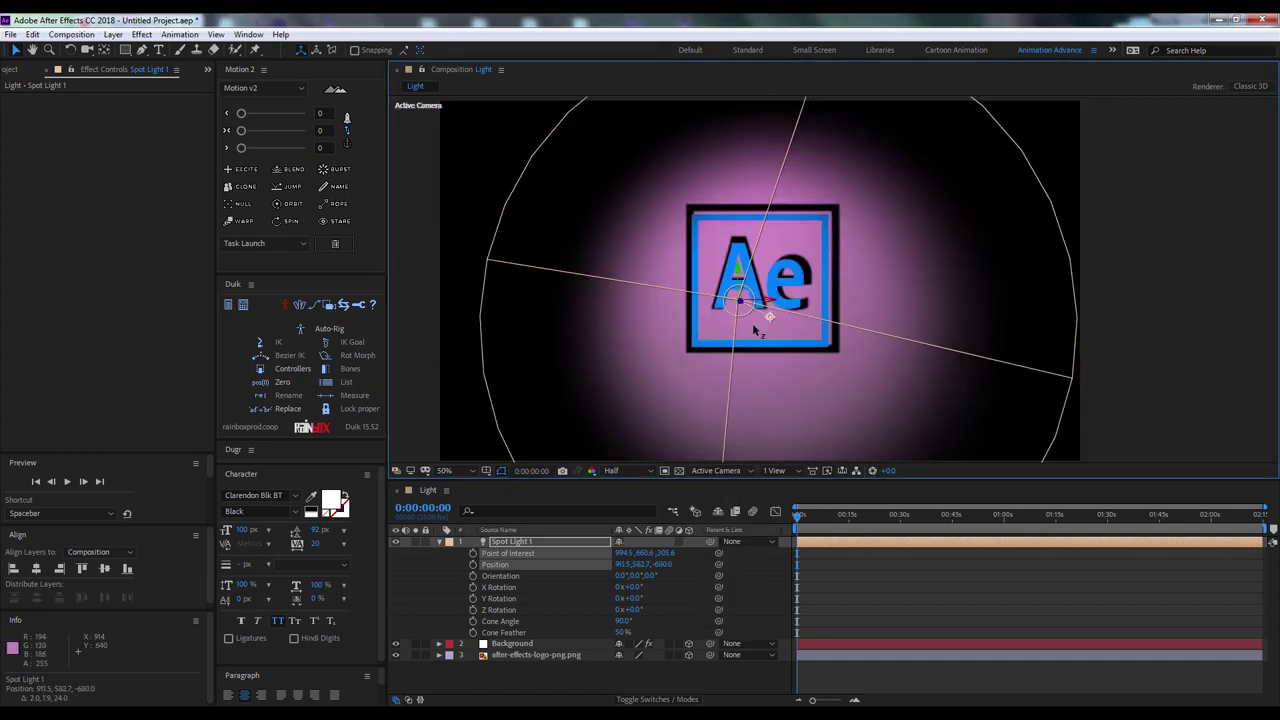
left_click_drag(755, 330, 255, 385)
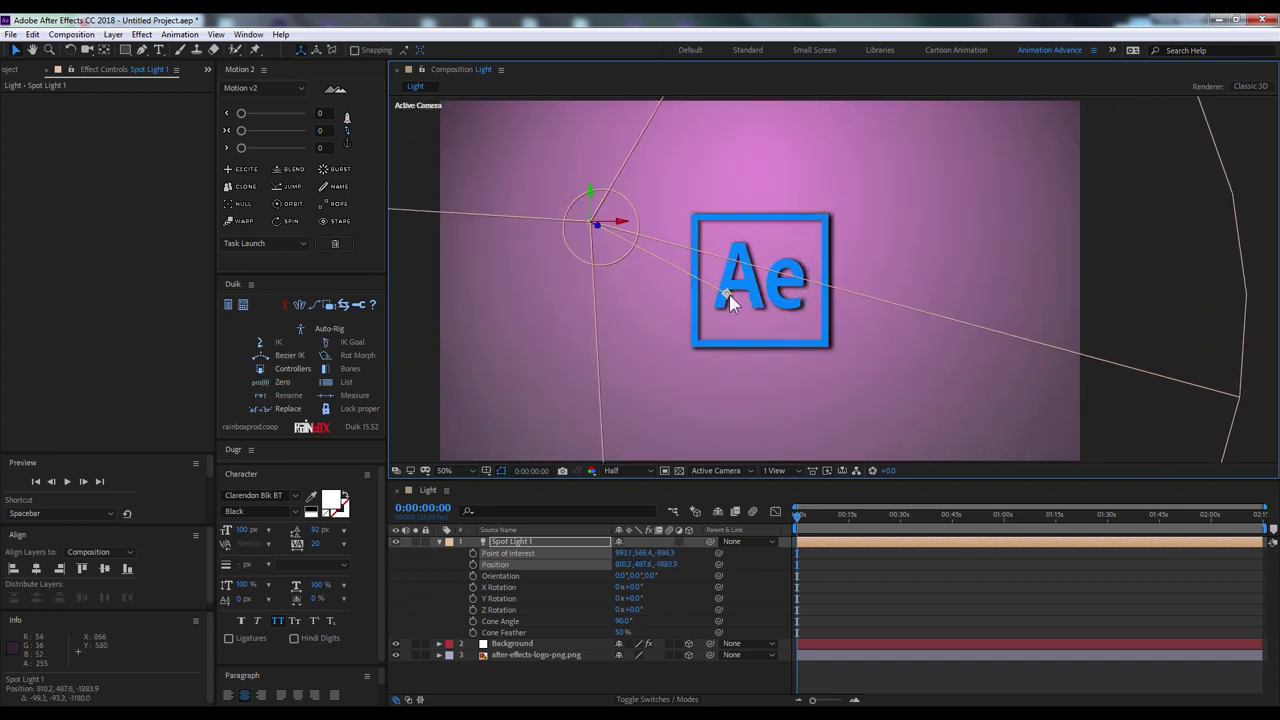
mouse_move(727, 294)
left_mouse_down()
mouse_move(423, 336)
mouse_move(606, 246)
mouse_move(716, 294)
left_mouse_up()
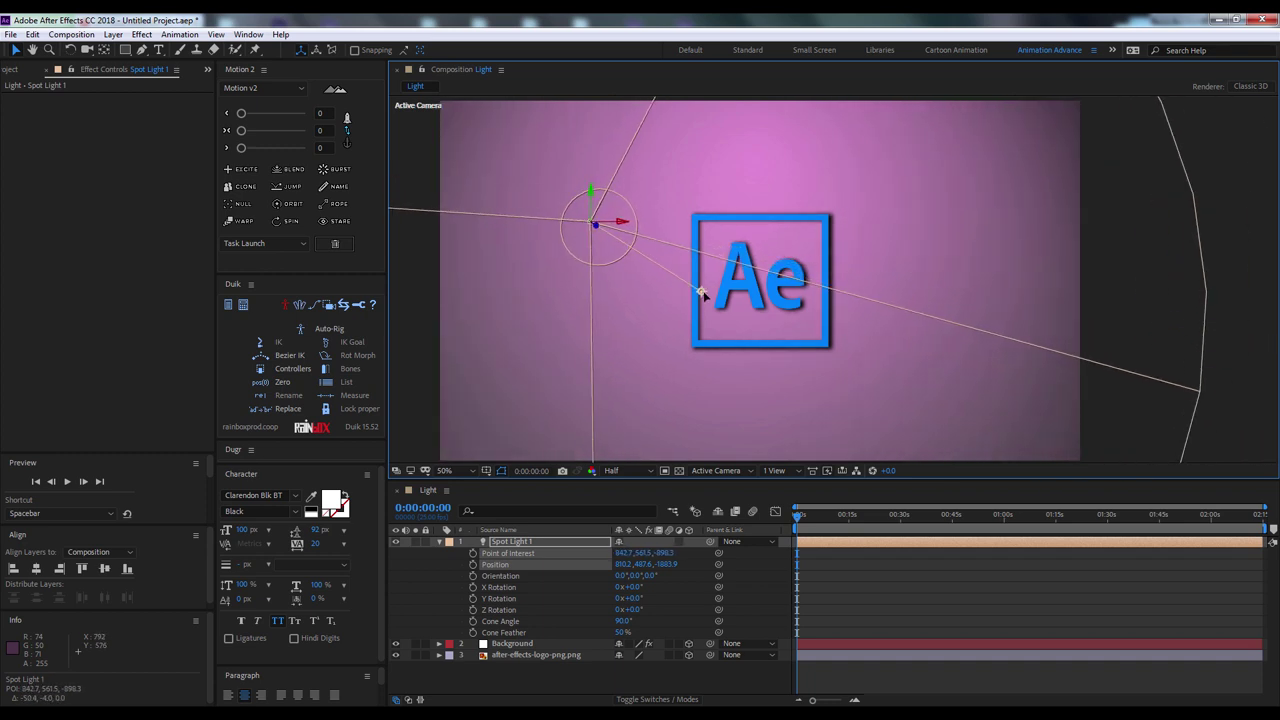
left_click(447, 541)
Reset the spot light's Transform to its default position
left_click(439, 541)
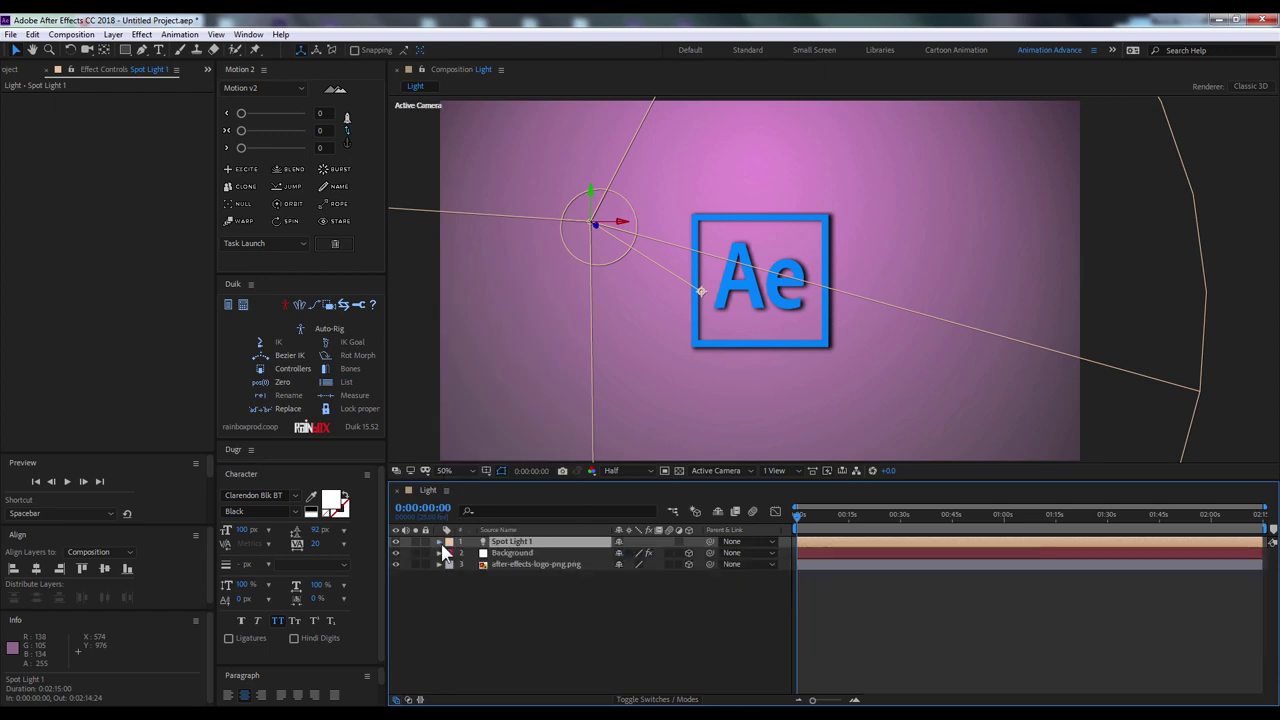
left_click(439, 541)
left_click(624, 552)
left_click(450, 632)
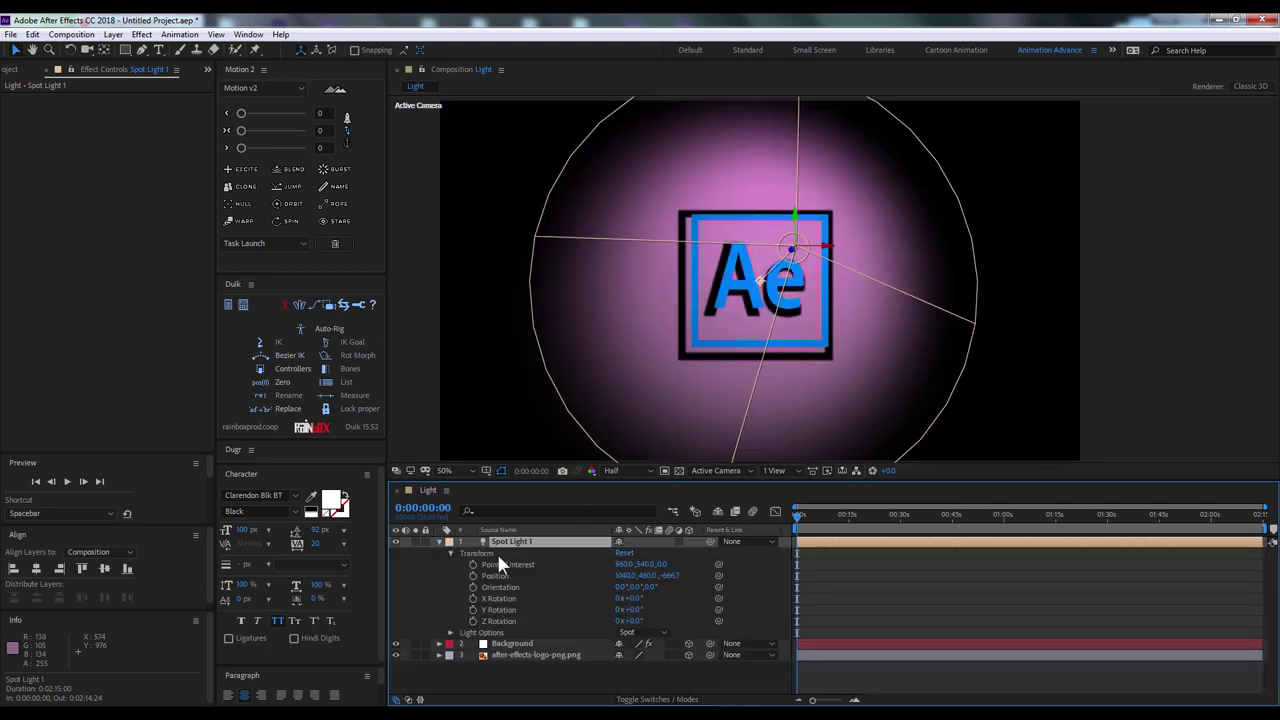
Change the light type to Parallel in Light Settings
left_click(113, 34)
left_click(135, 64)
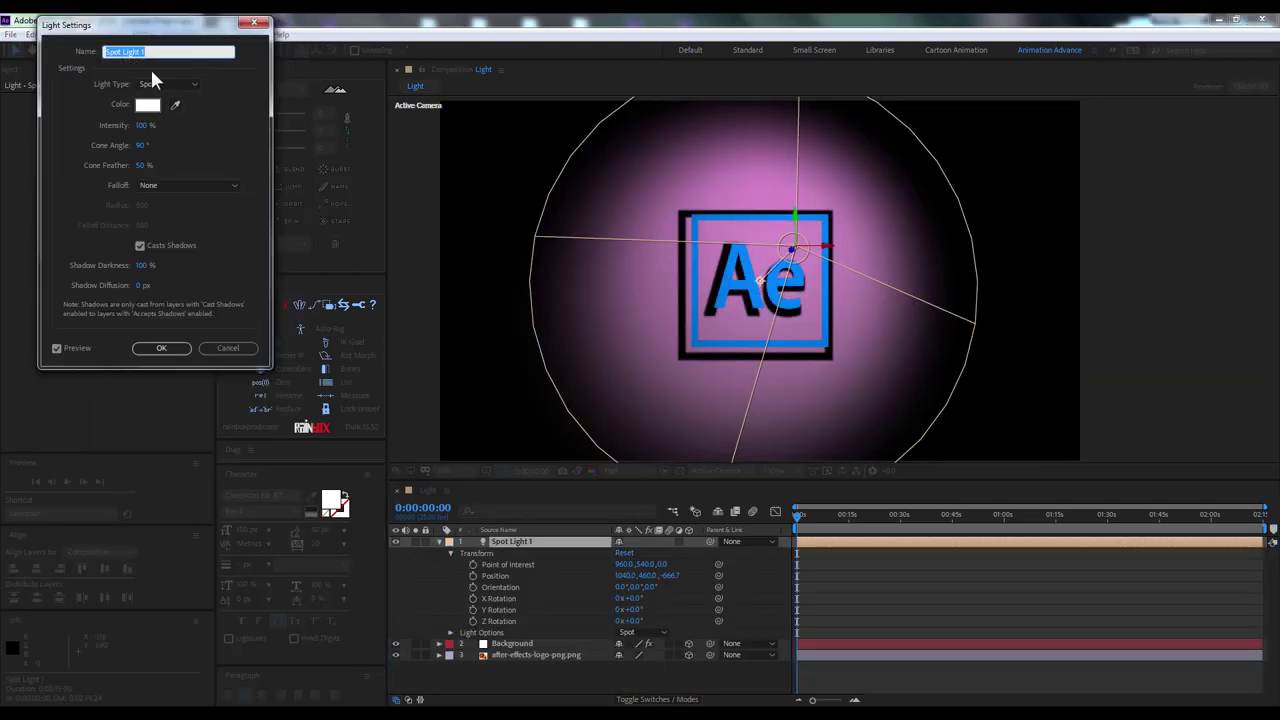
left_click(153, 85)
left_click(163, 98)
left_click(161, 347)
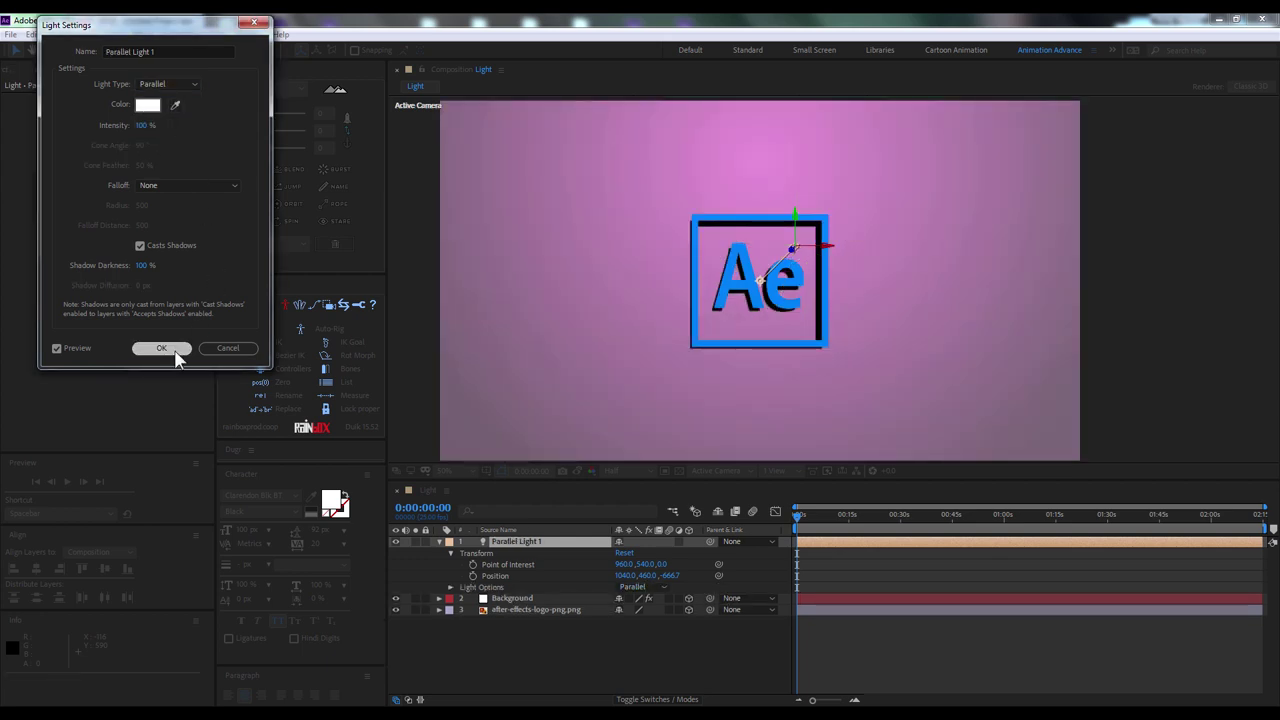
In the angled custom view, aim the parallel light's target lower left on the background
left_click(718, 470)
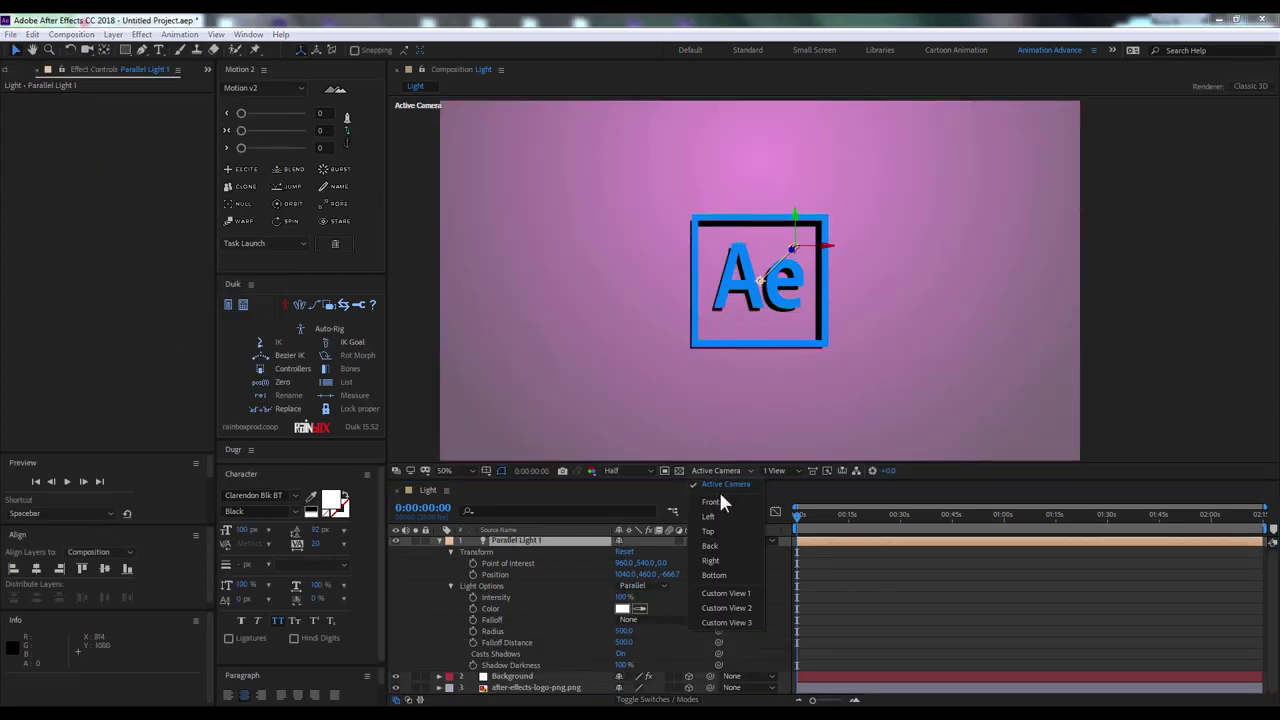
left_click(742, 593)
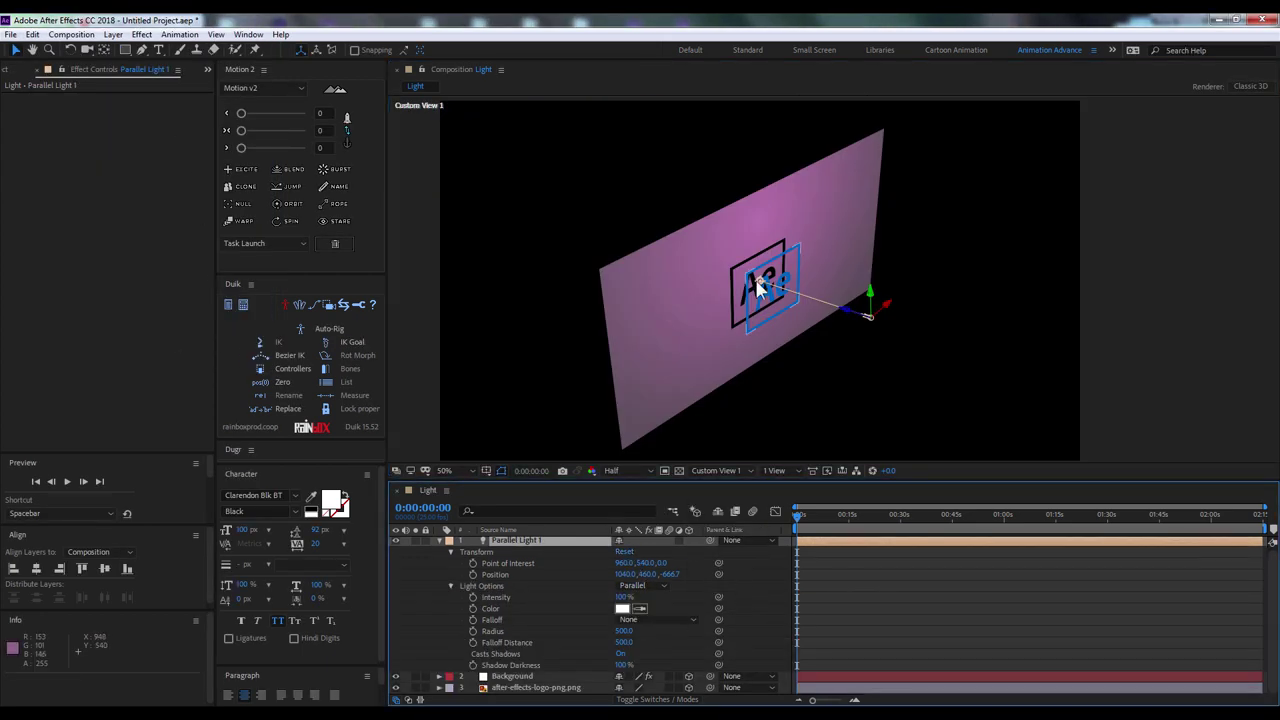
left_click_drag(758, 287, 868, 320)
key("ctrl+z")
left_click(866, 318)
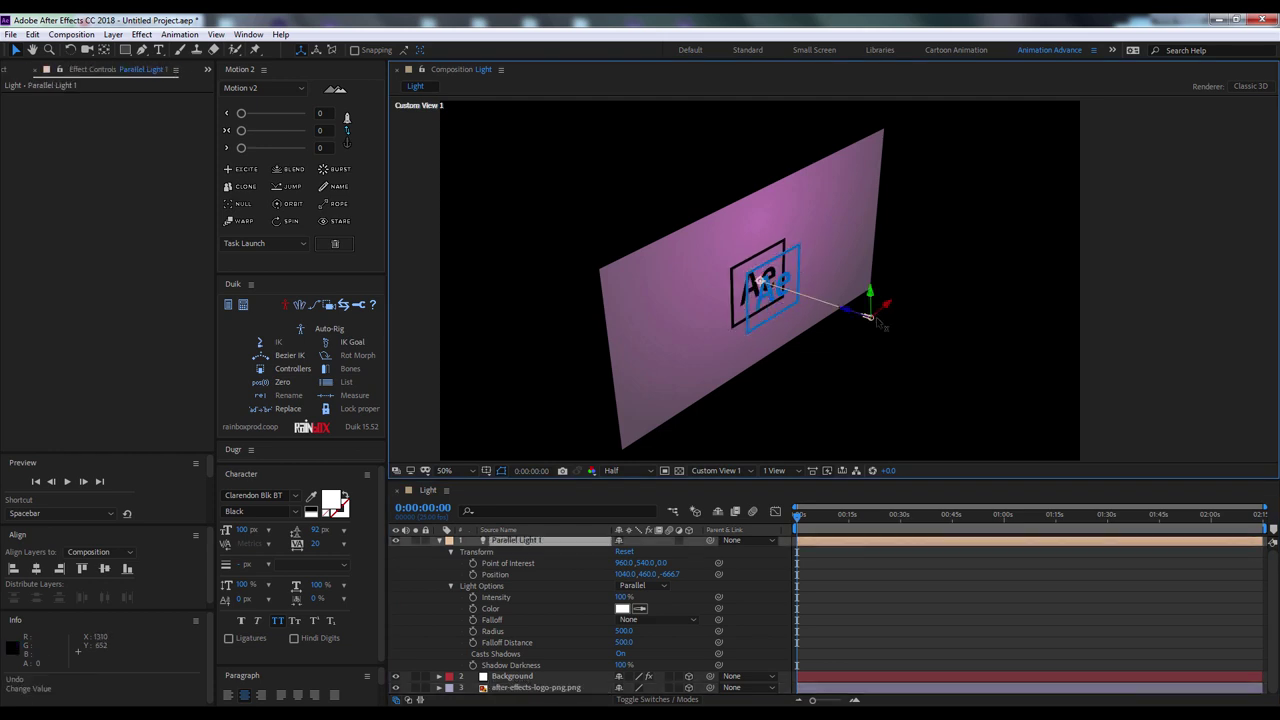
mouse_move(850, 315)
left_mouse_down()
mouse_move(797, 262)
mouse_move(757, 370)
left_mouse_up()
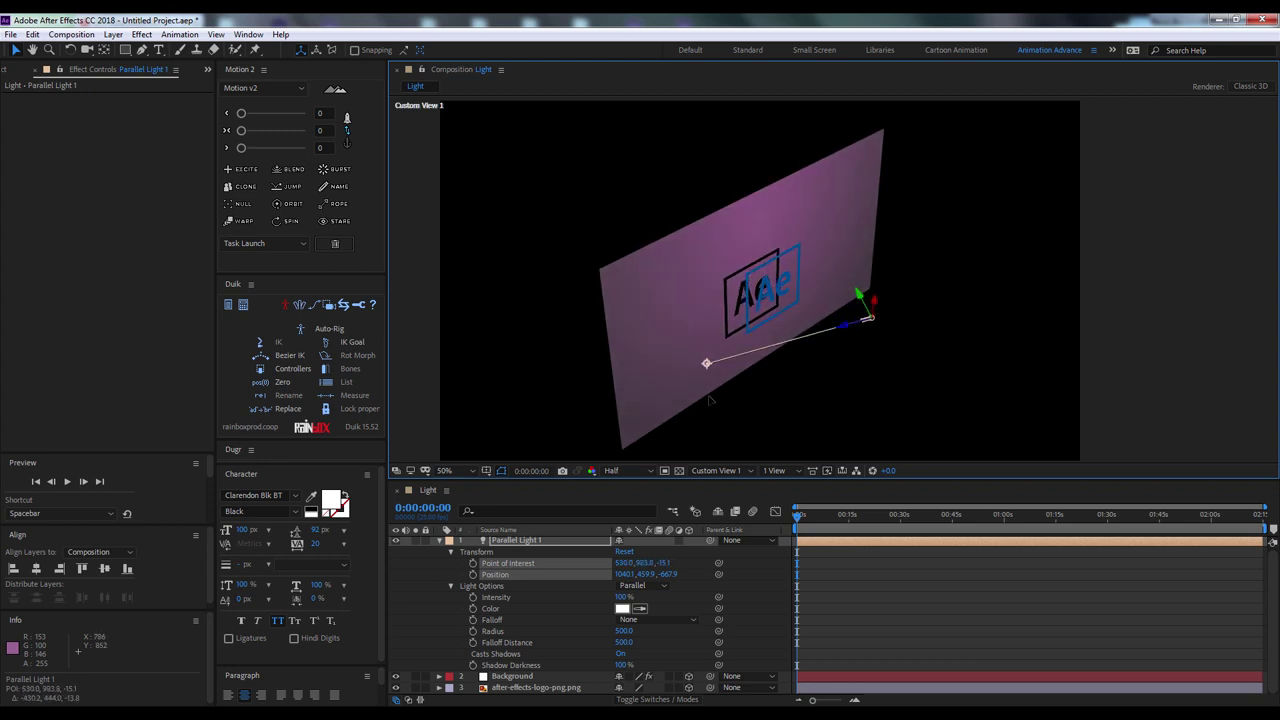
Back in the active camera view, re-aim the parallel light toward the logo centre
left_click(715, 470)
left_click(735, 408)
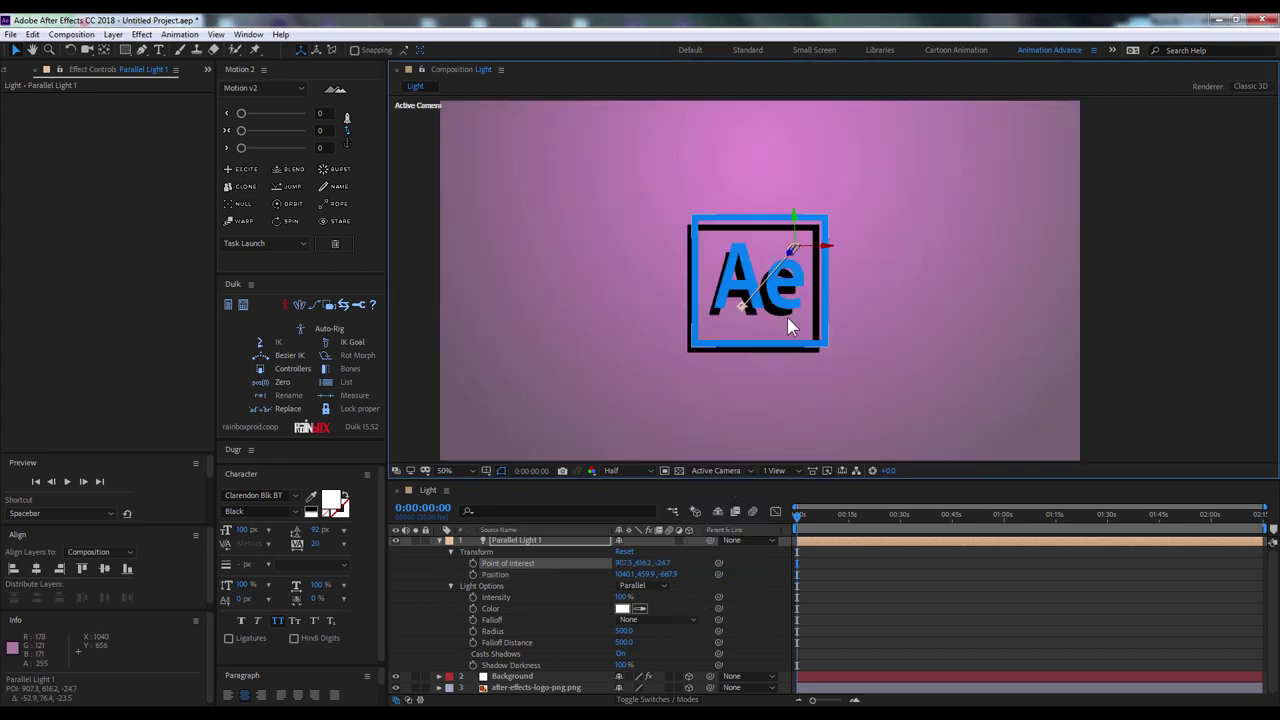
mouse_move(745, 308)
left_mouse_down()
mouse_move(868, 298)
mouse_move(760, 246)
mouse_move(780, 286)
left_mouse_up()
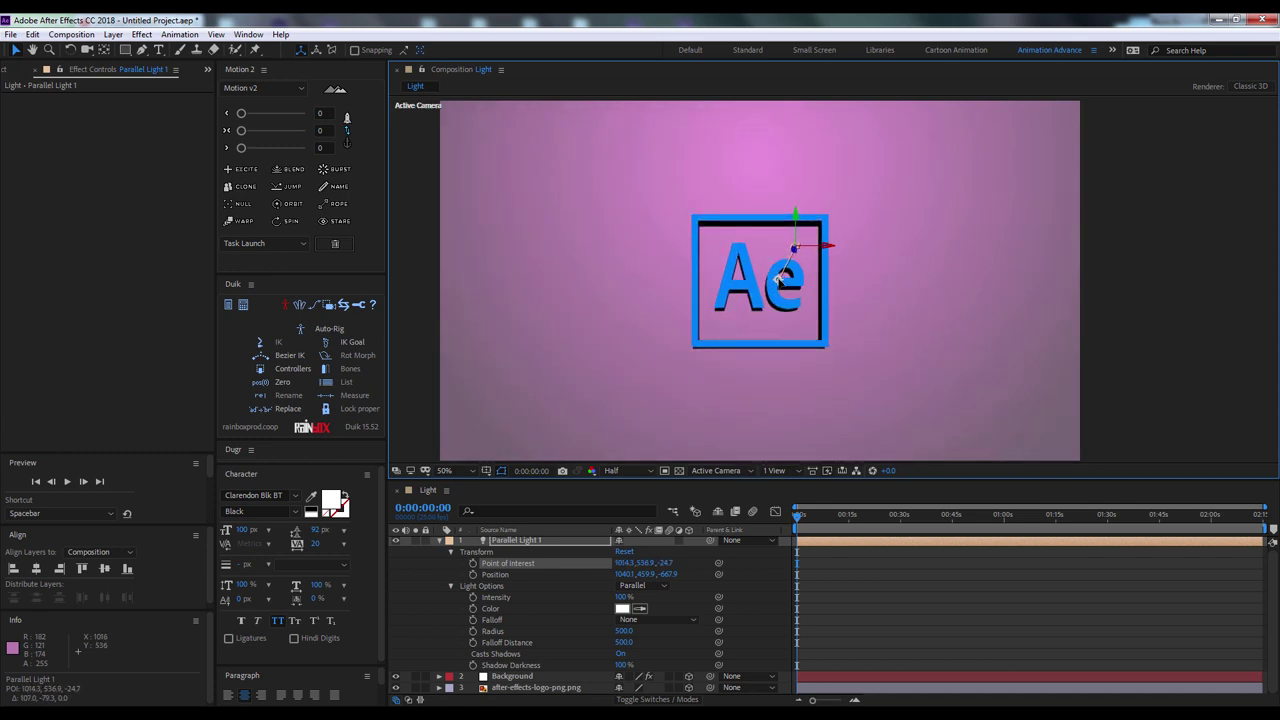
mouse_move(782, 284)
left_mouse_down()
mouse_move(722, 332)
mouse_move(682, 396)
left_mouse_up()
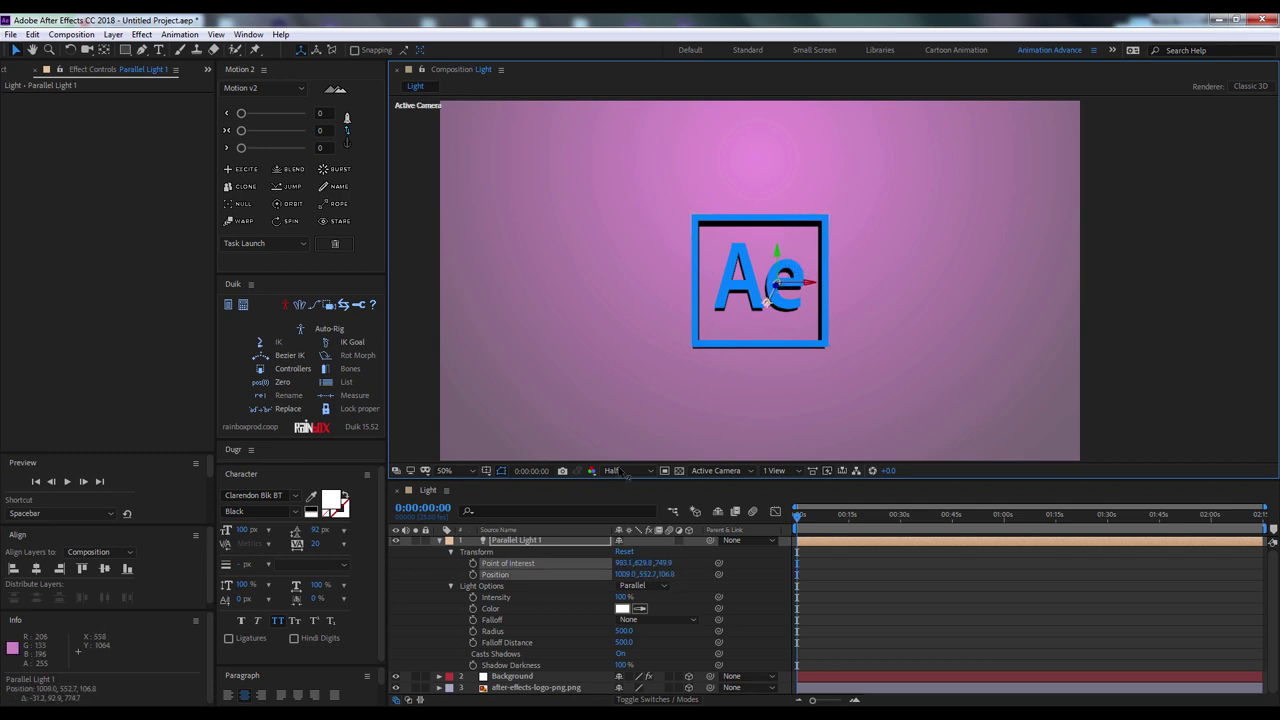
left_click(853, 580)
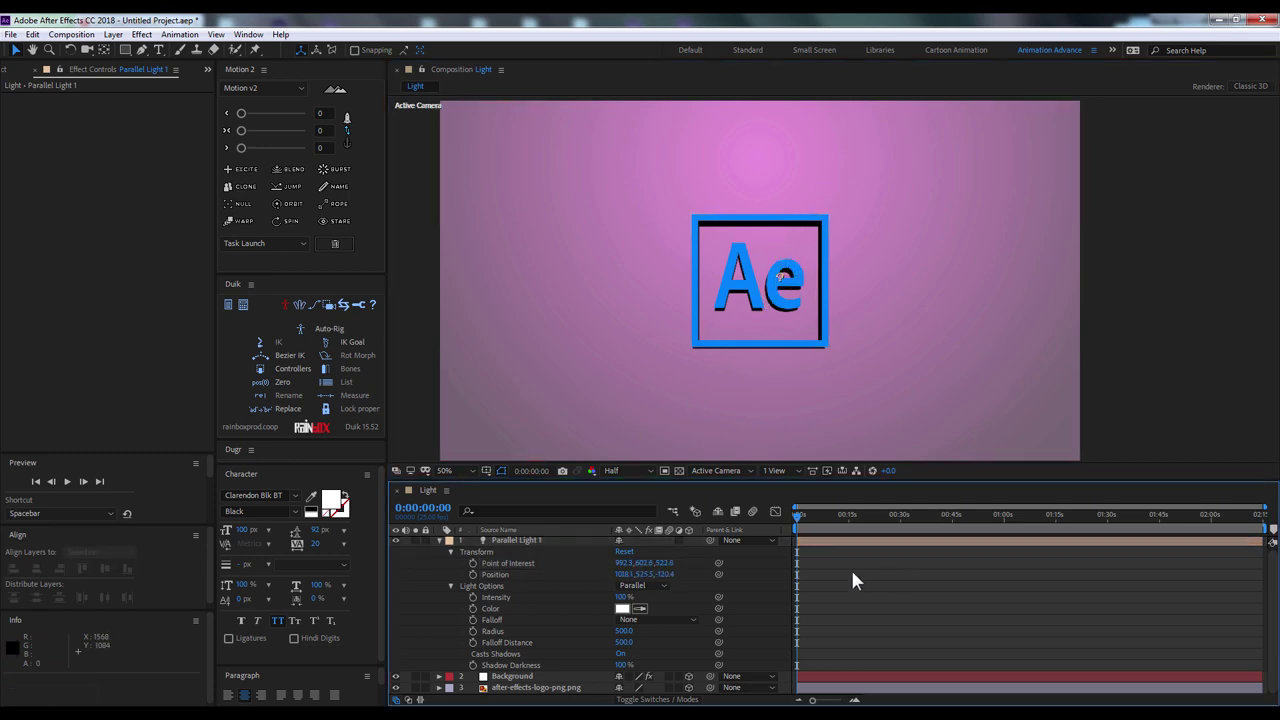
Reset the parallel light's Transform, change it to an Ambient light, and view it in the custom view
left_click(531, 541)
left_click(623, 551)
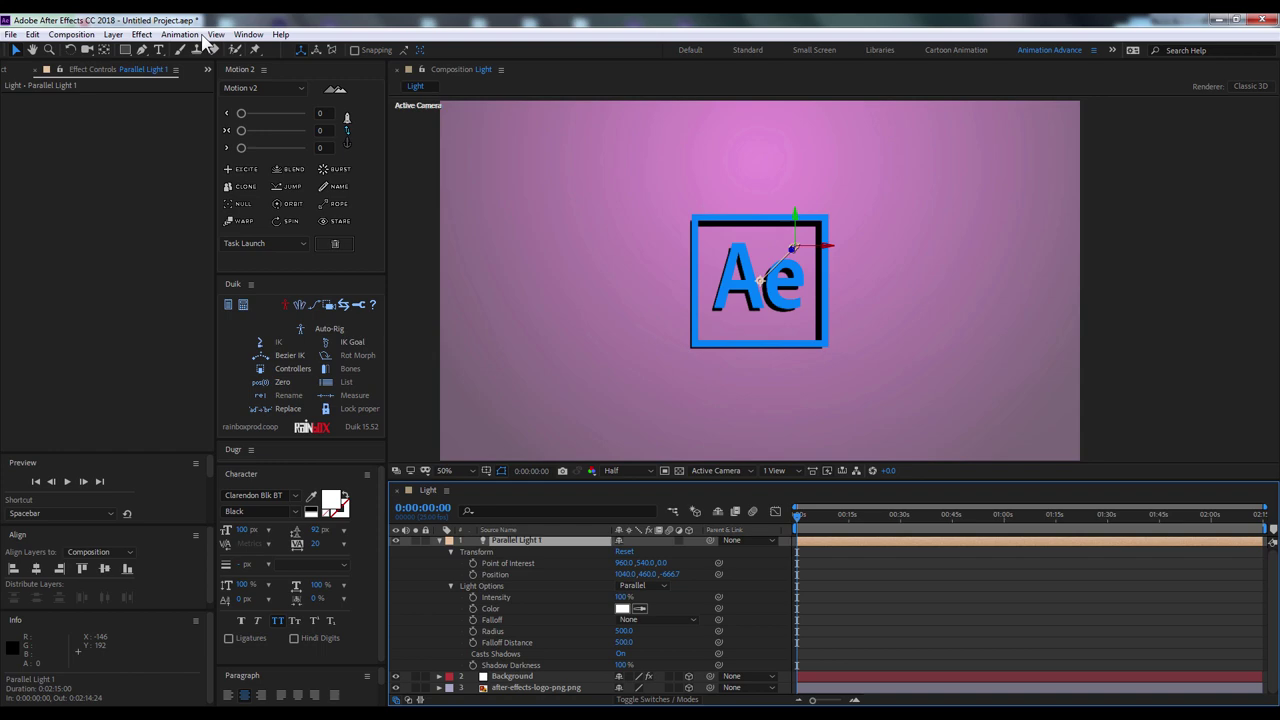
left_click(113, 35)
left_click(125, 58)
left_click(172, 84)
left_click(176, 135)
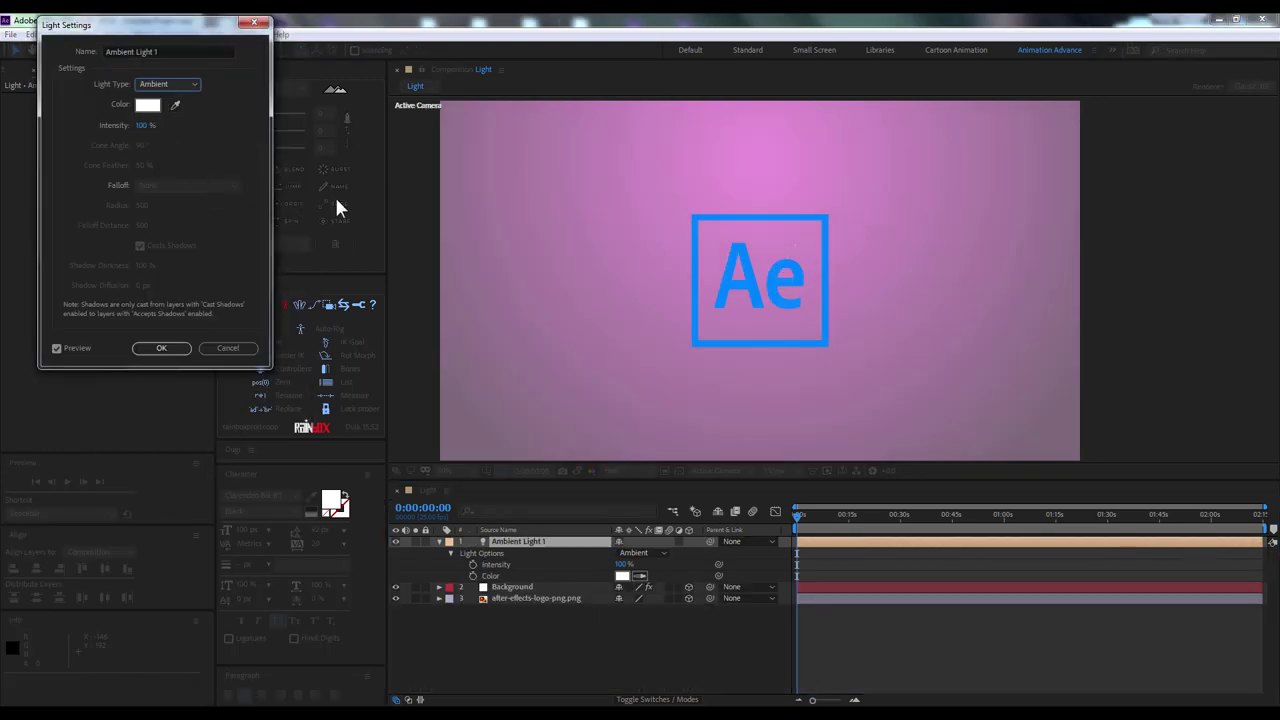
left_click(161, 348)
left_click(716, 470)
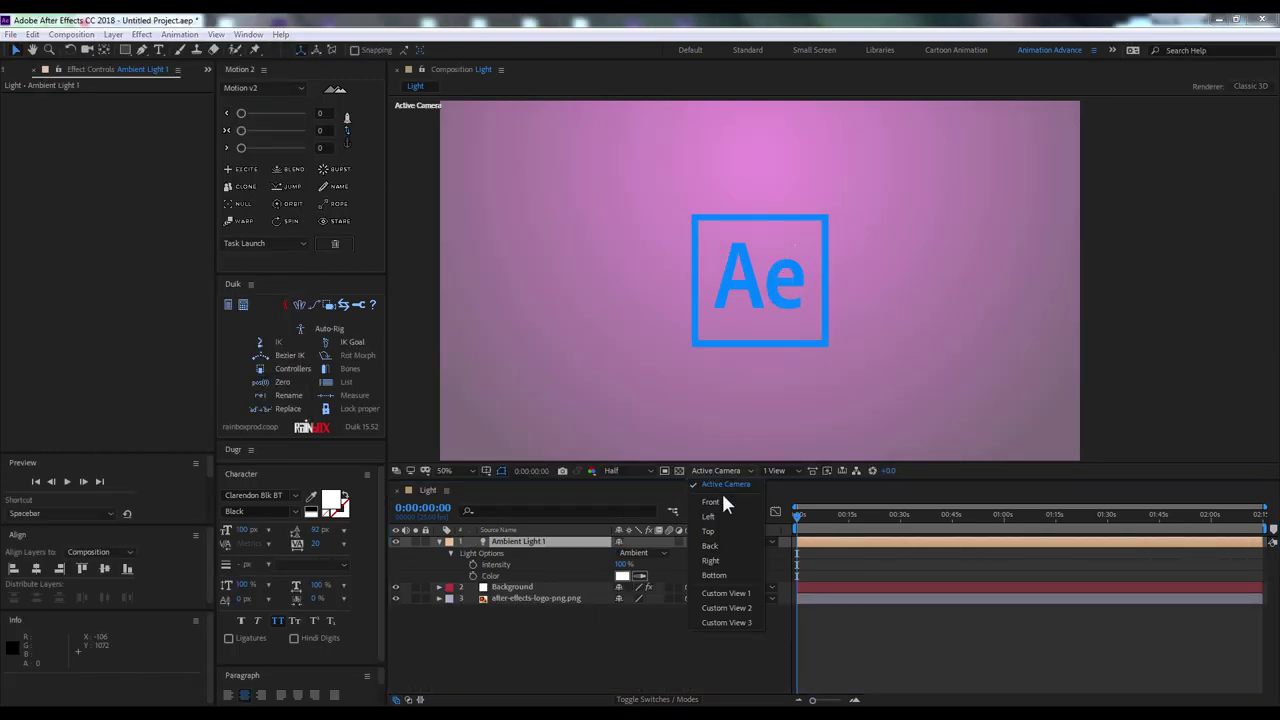
left_click(740, 596)
left_click(525, 545)
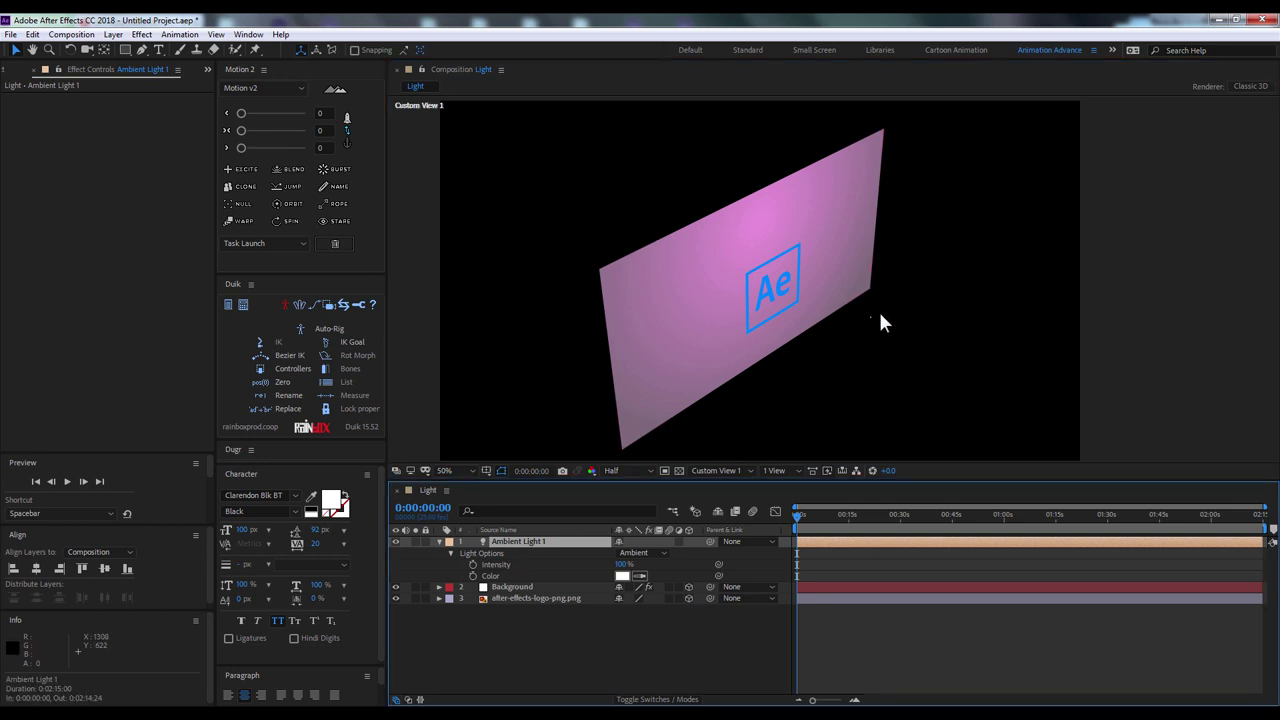
Change Ambient Light 1 to a Point light and push it further back from the logo
left_click(855, 355)
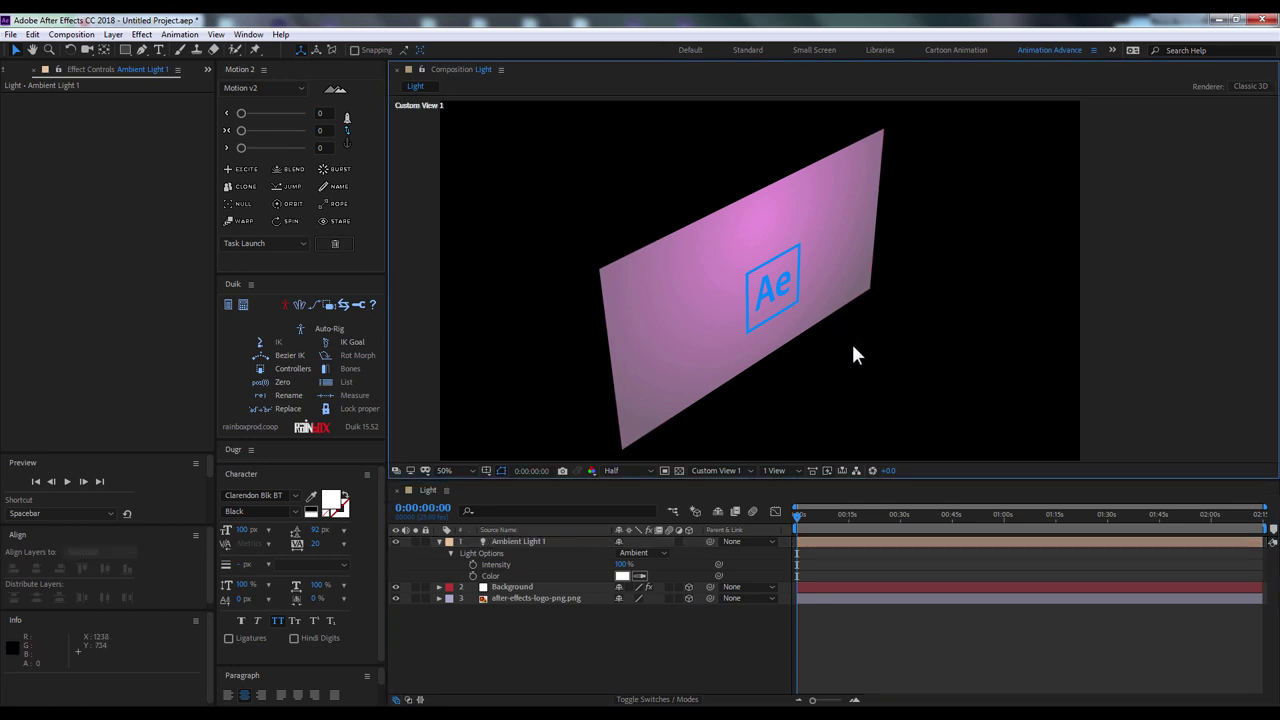
left_click(537, 543)
left_click(636, 552)
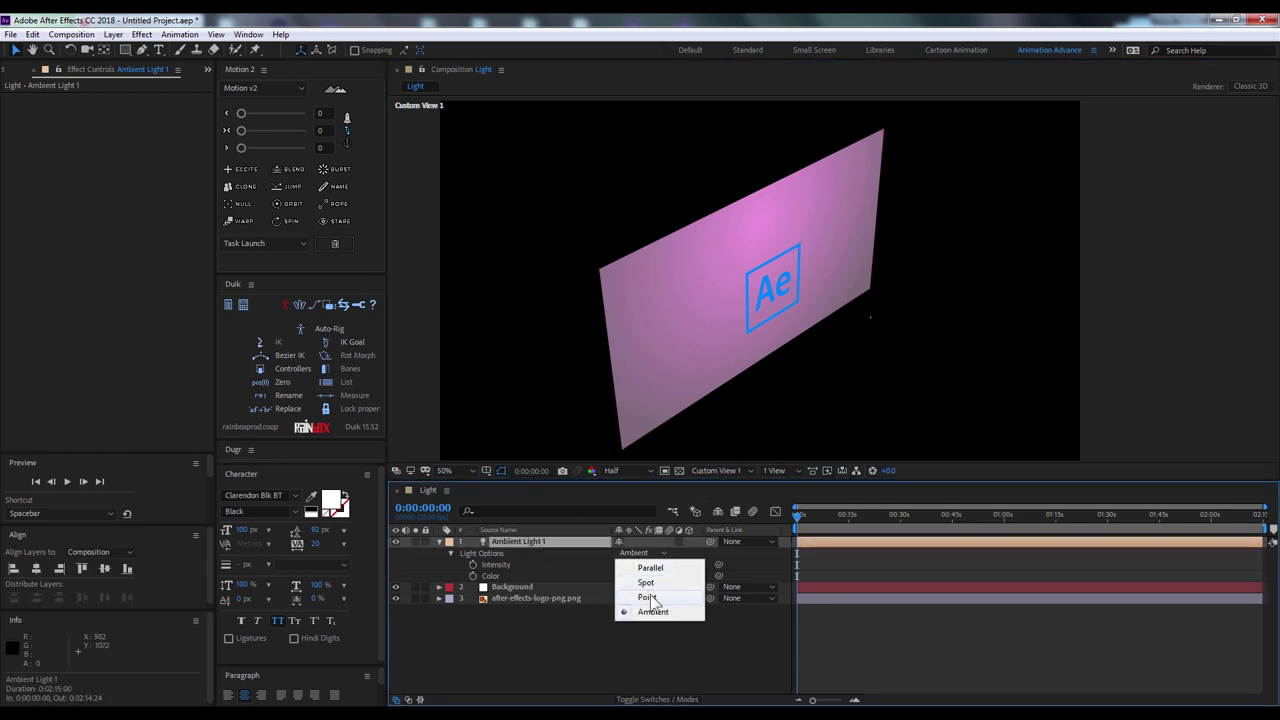
left_click(648, 597)
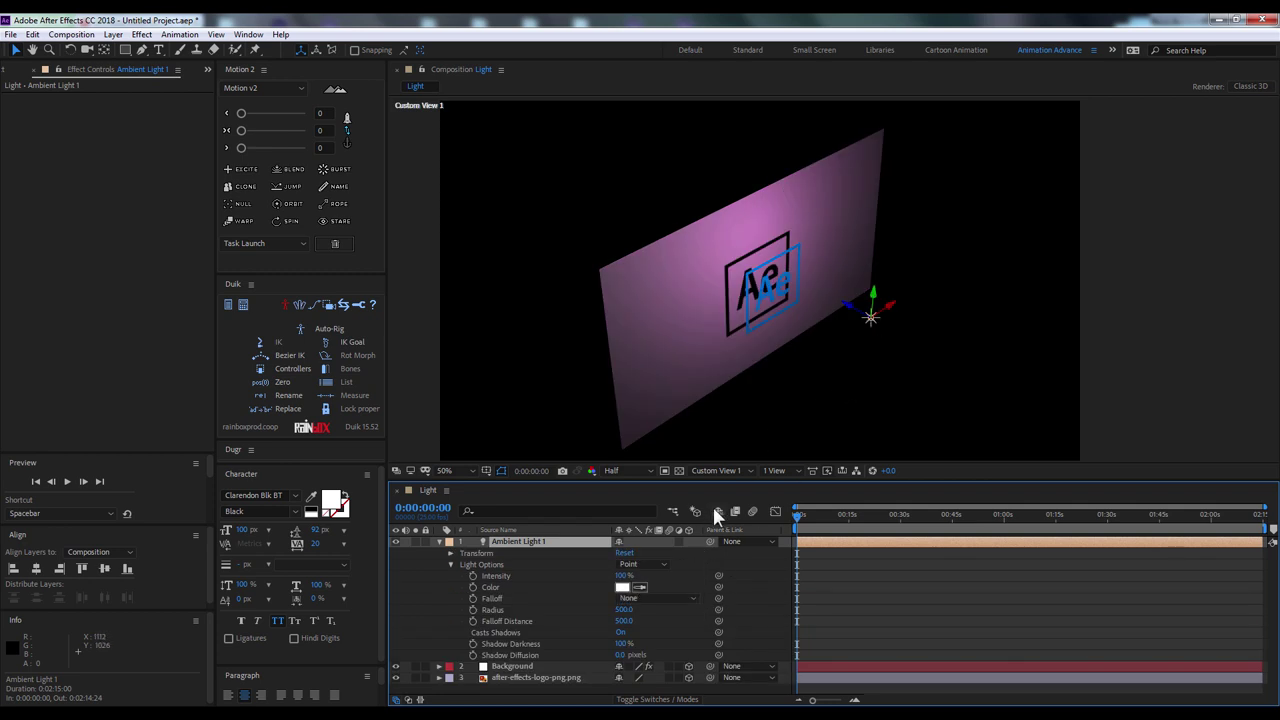
left_click(730, 471)
left_click(729, 484)
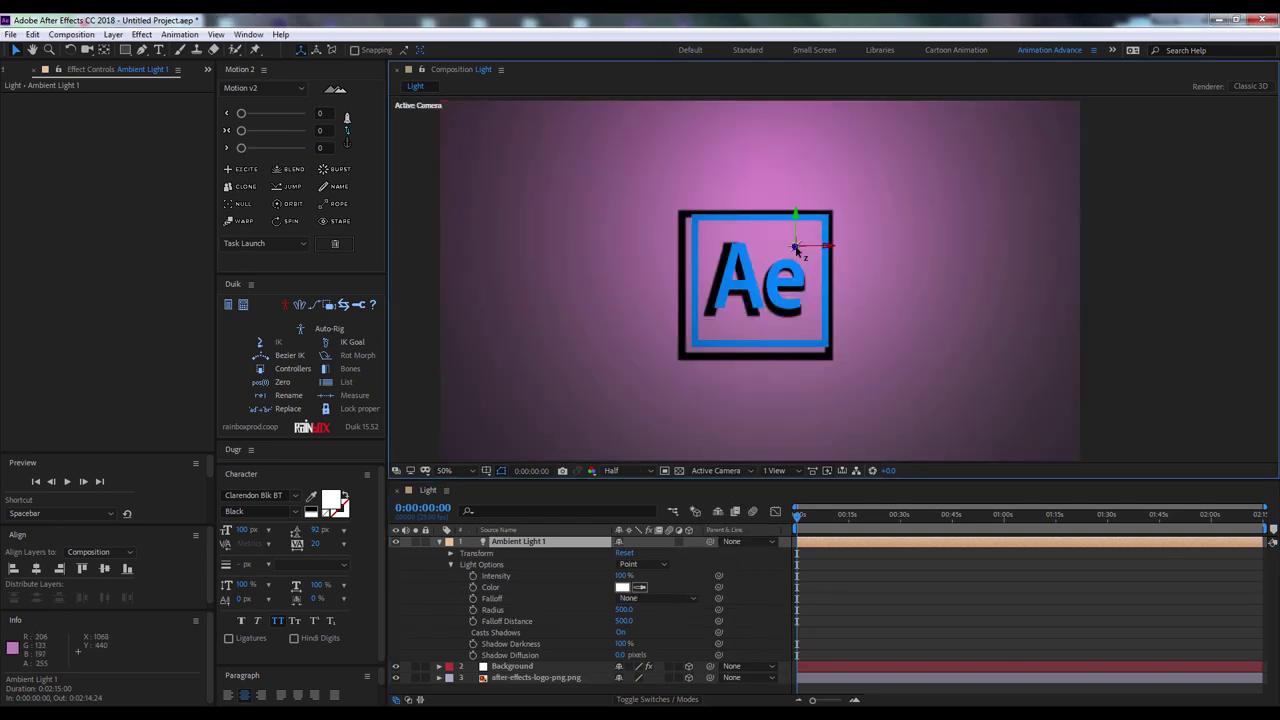
left_click_drag(727, 270, 987, 218)
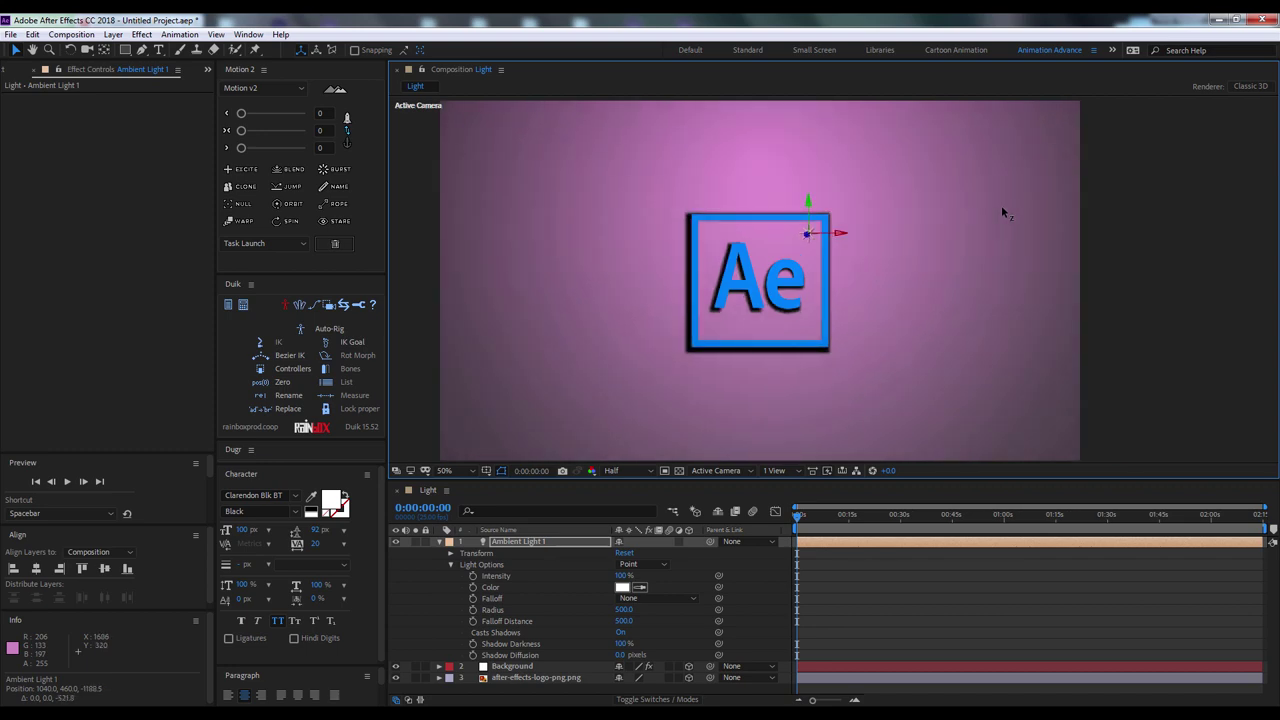
Collapse and deselect Ambient Light 1, then bring up the Layer menu
left_click(439, 541)
left_click(480, 602)
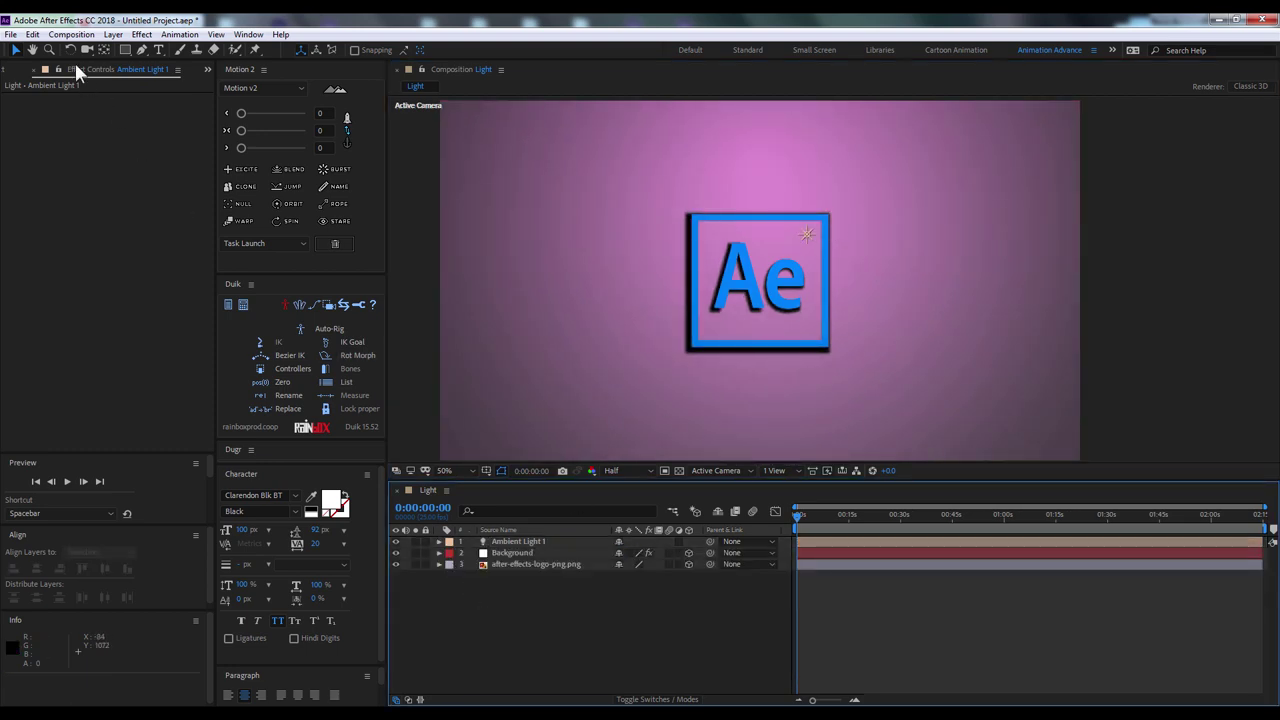
left_click(113, 35)
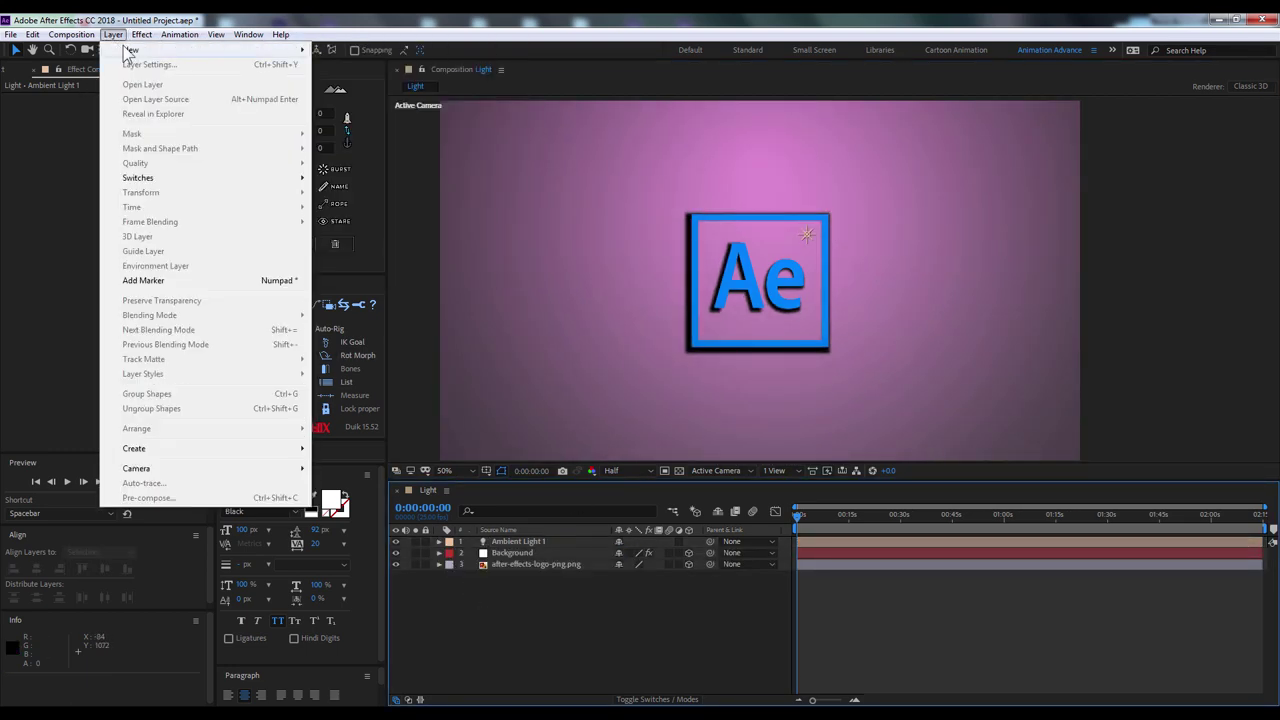
Add a new camera with the 24mm lens preset, creating Camera 1
mouse_move(140, 49)
left_click(348, 93)
left_click(362, 162)
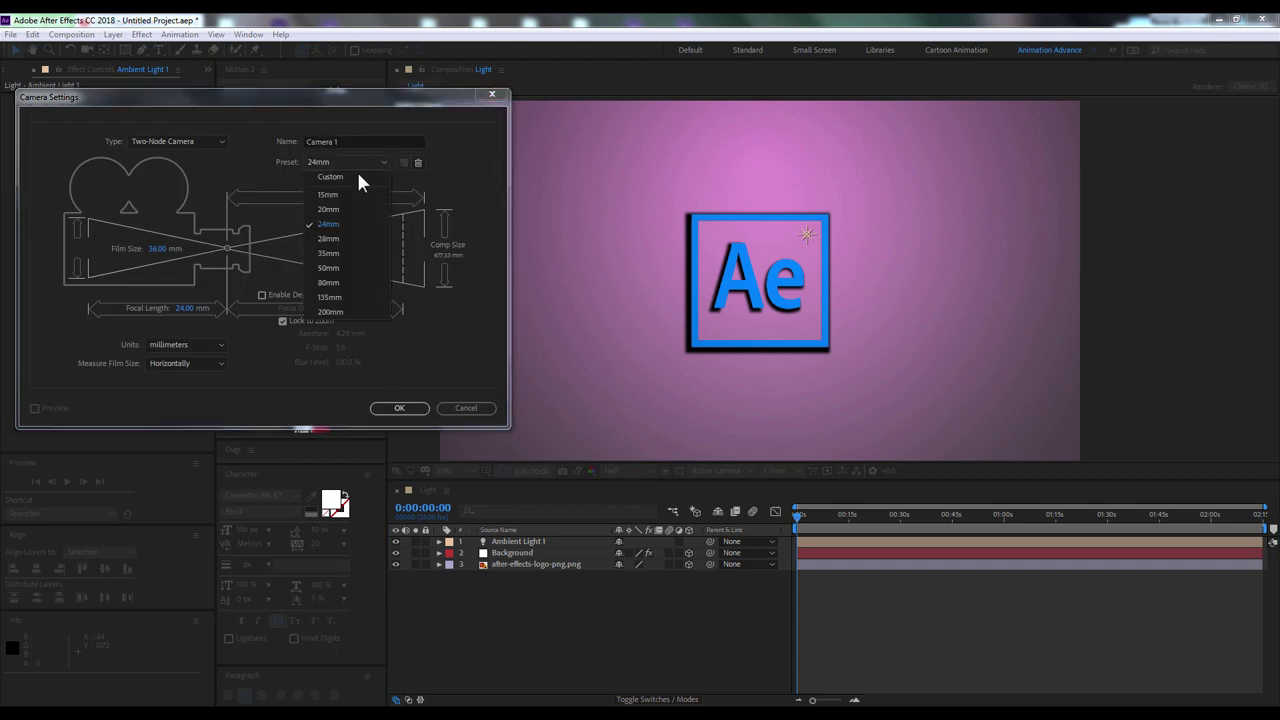
left_click(327, 226)
left_click(382, 410)
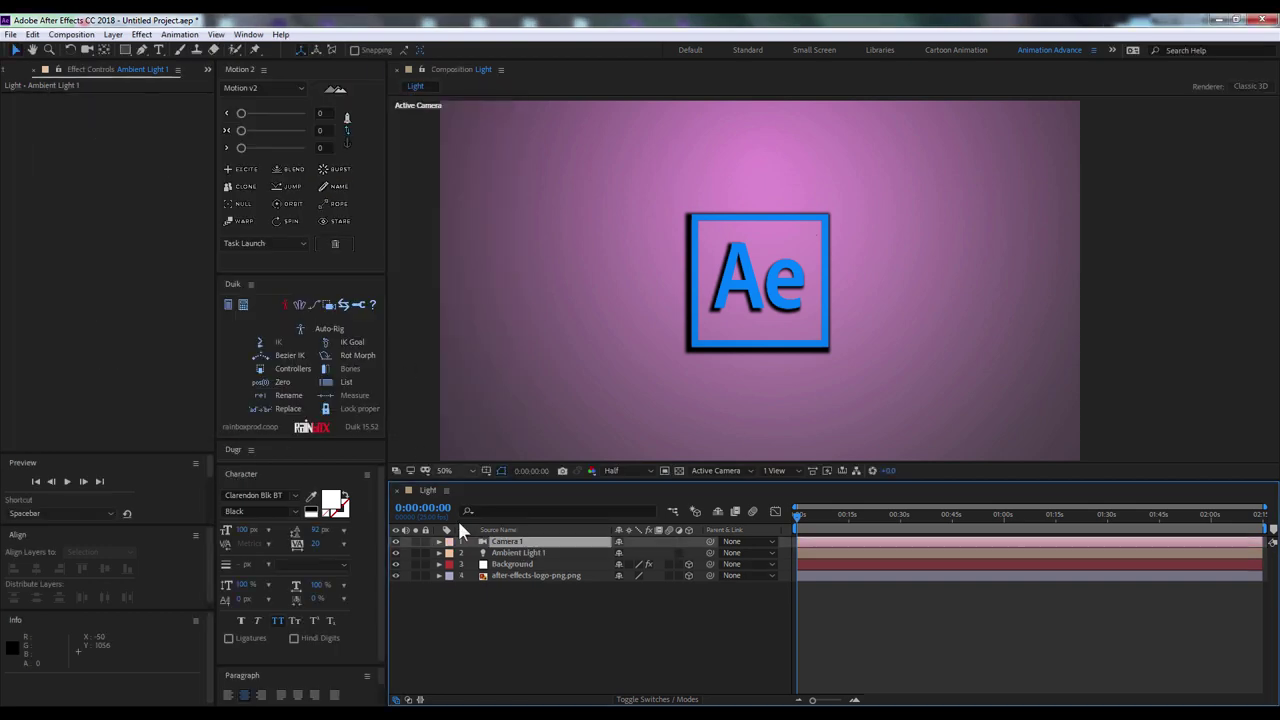
Orbit Camera 1 to a rotated perspective, reset it to a front view, and select Background
left_click(440, 541)
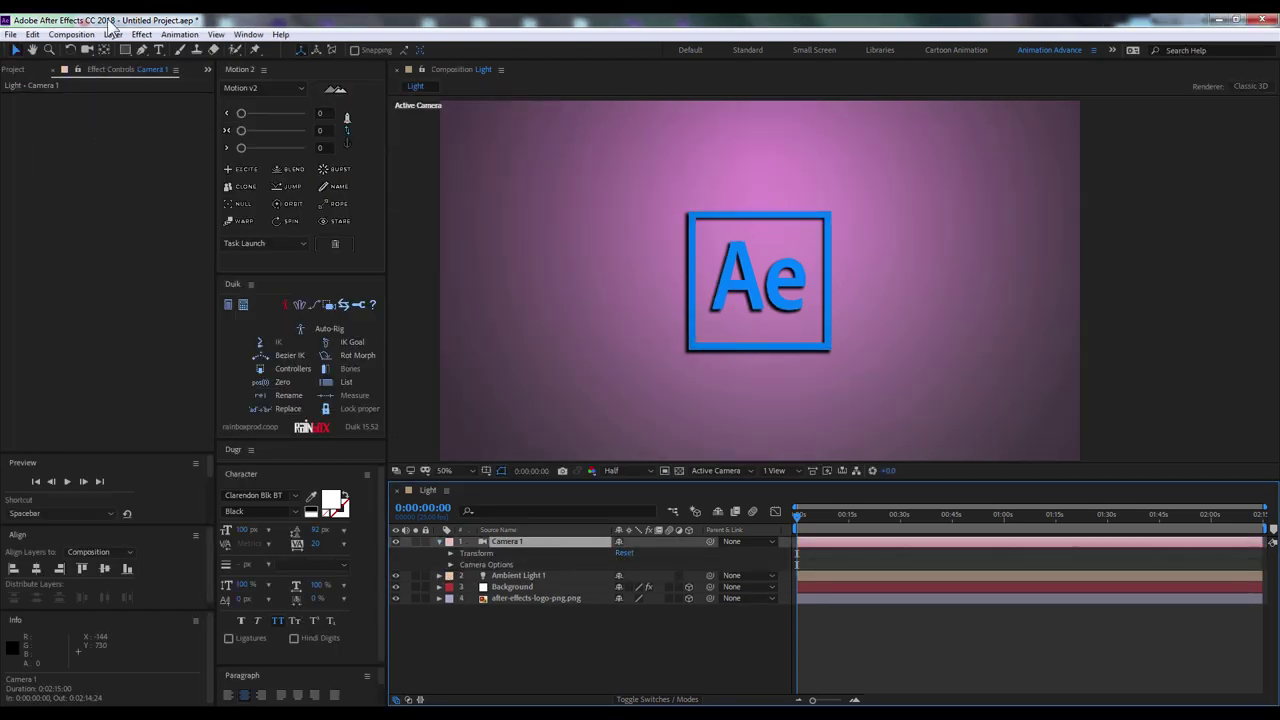
left_click(87, 49)
mouse_move(614, 229)
left_mouse_down()
mouse_move(730, 278)
mouse_move(760, 272)
mouse_move(742, 293)
left_mouse_up()
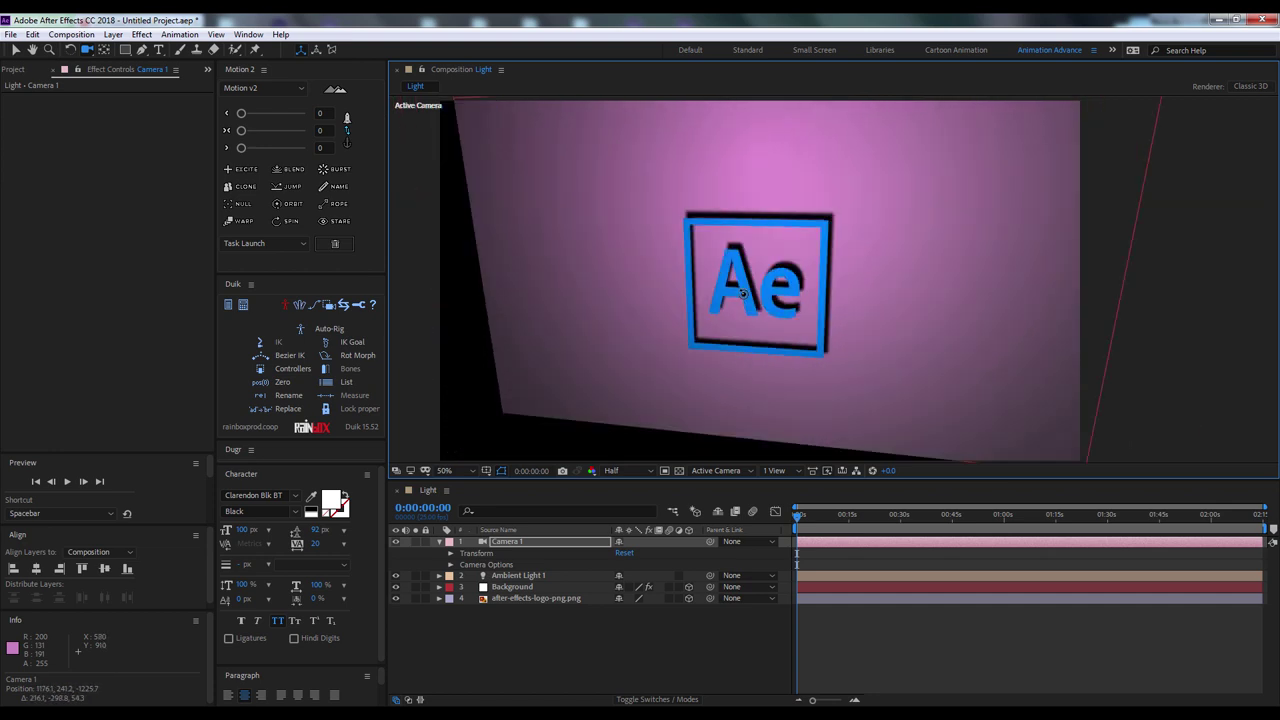
mouse_move(743, 294)
left_mouse_down()
mouse_move(743, 271)
mouse_move(786, 269)
mouse_move(700, 270)
left_mouse_up()
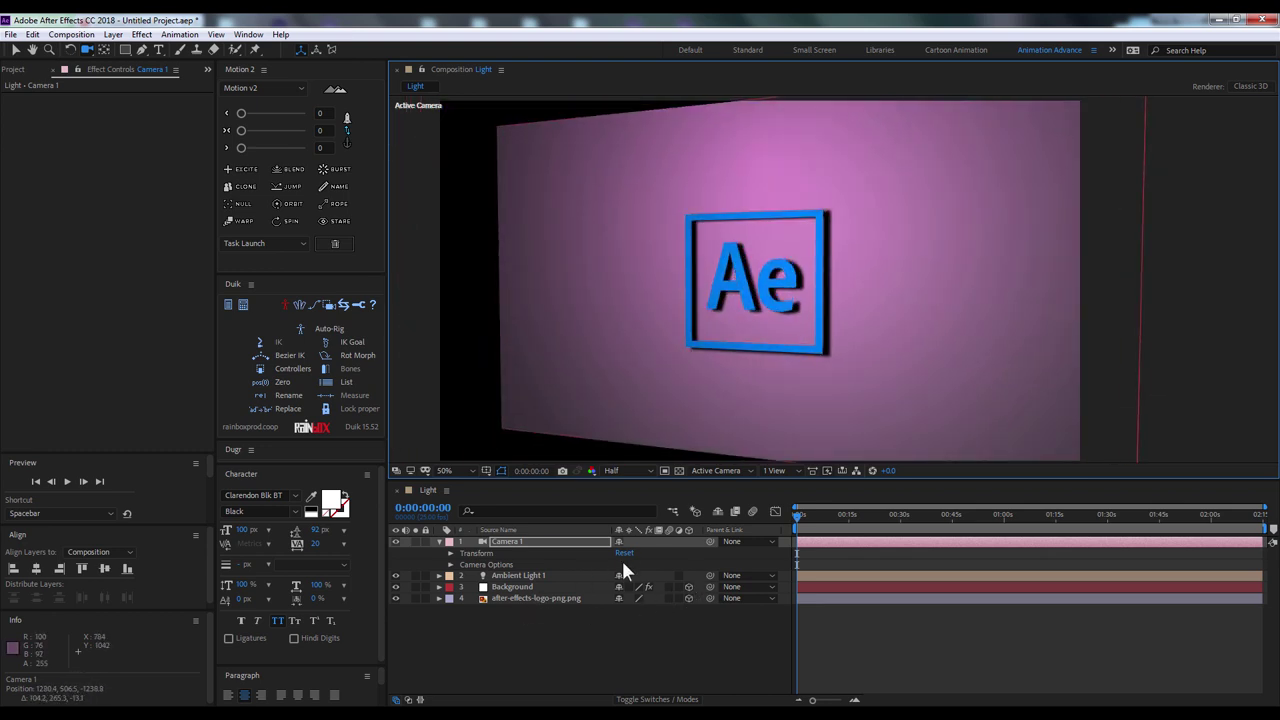
left_click(624, 553)
left_click(580, 587)
Toggle Background's 3D switch, undo the changes, and turn on 3D for the Ae logo layer
left_click(688, 587)
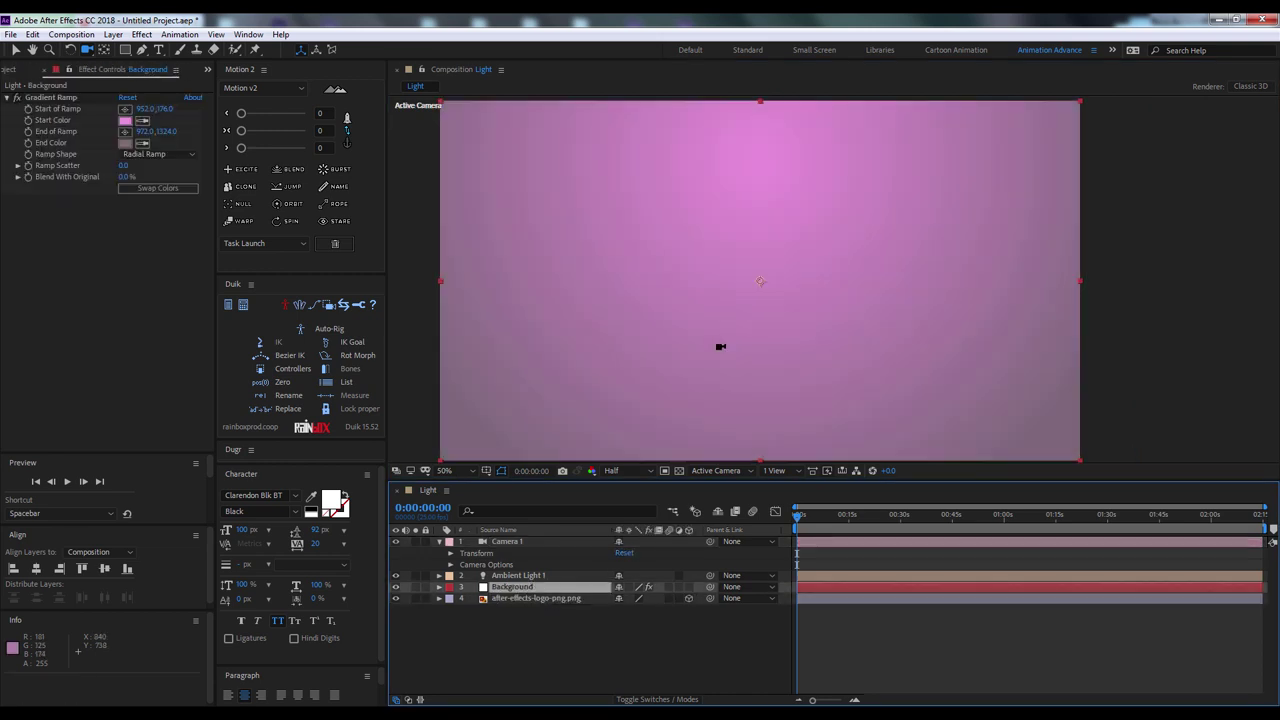
left_click(688, 587)
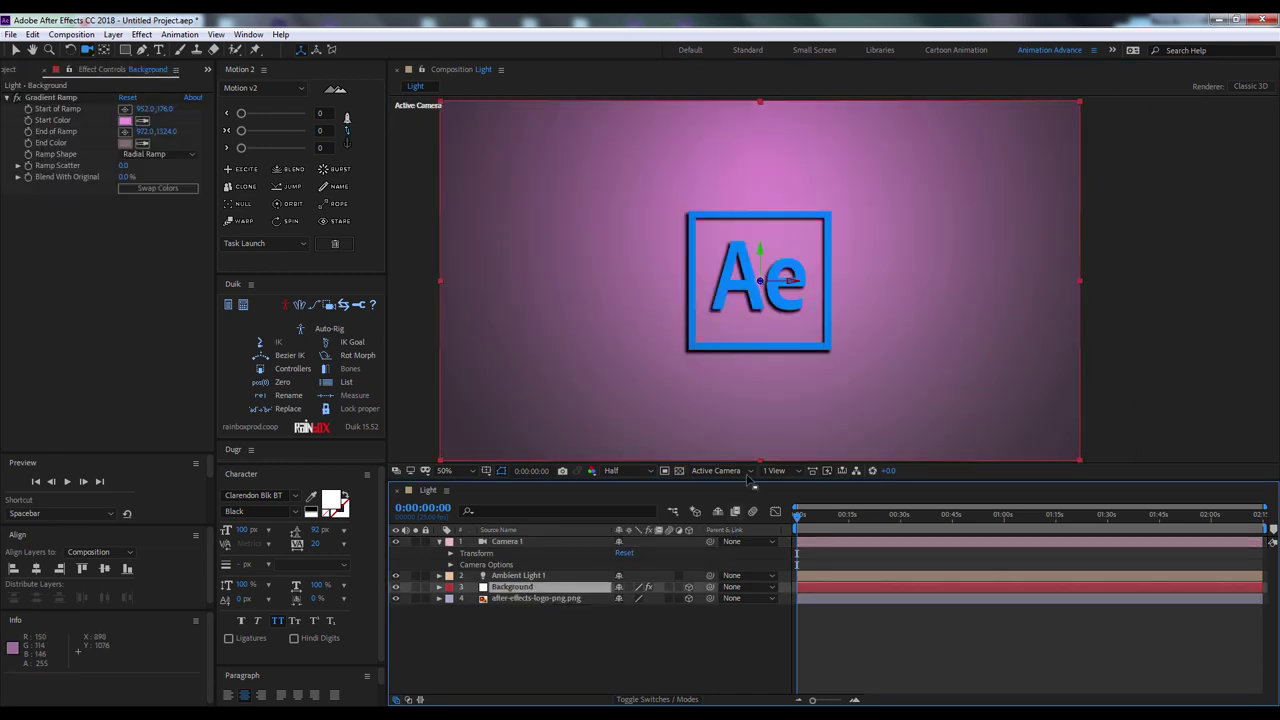
left_click(688, 598)
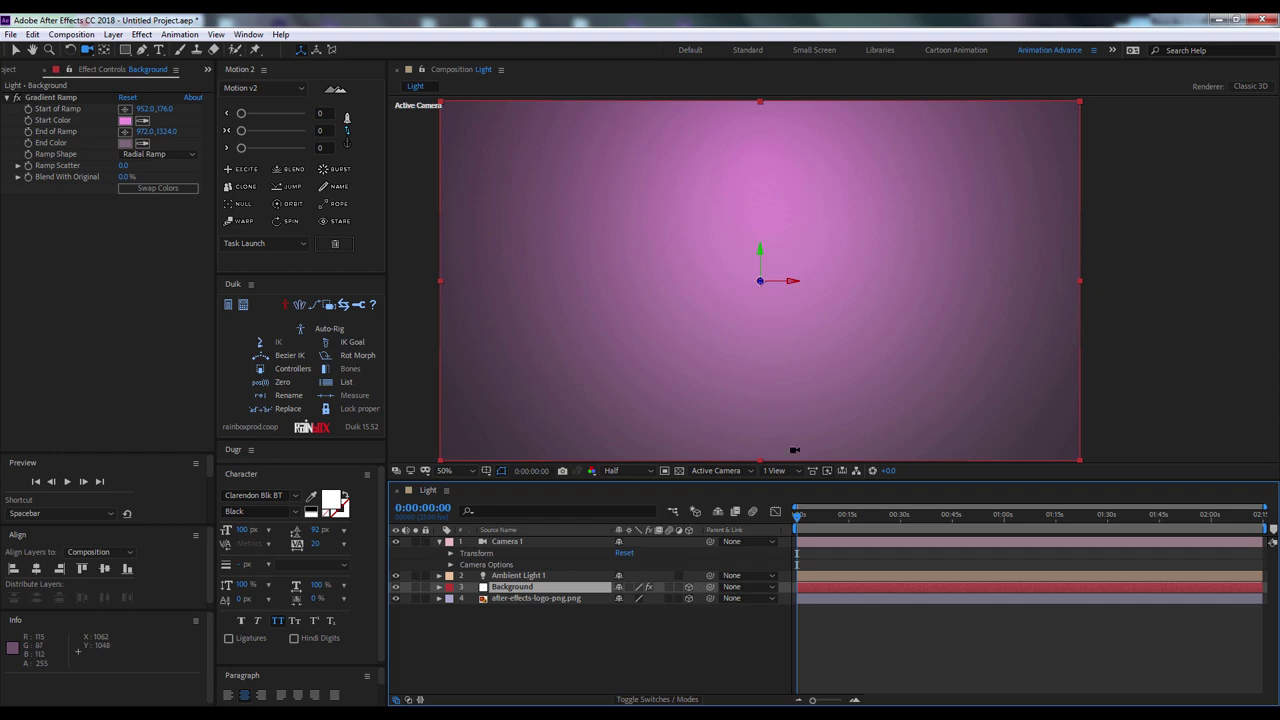
key("ctrl+z")
key("ctrl+z")
left_click(686, 597)
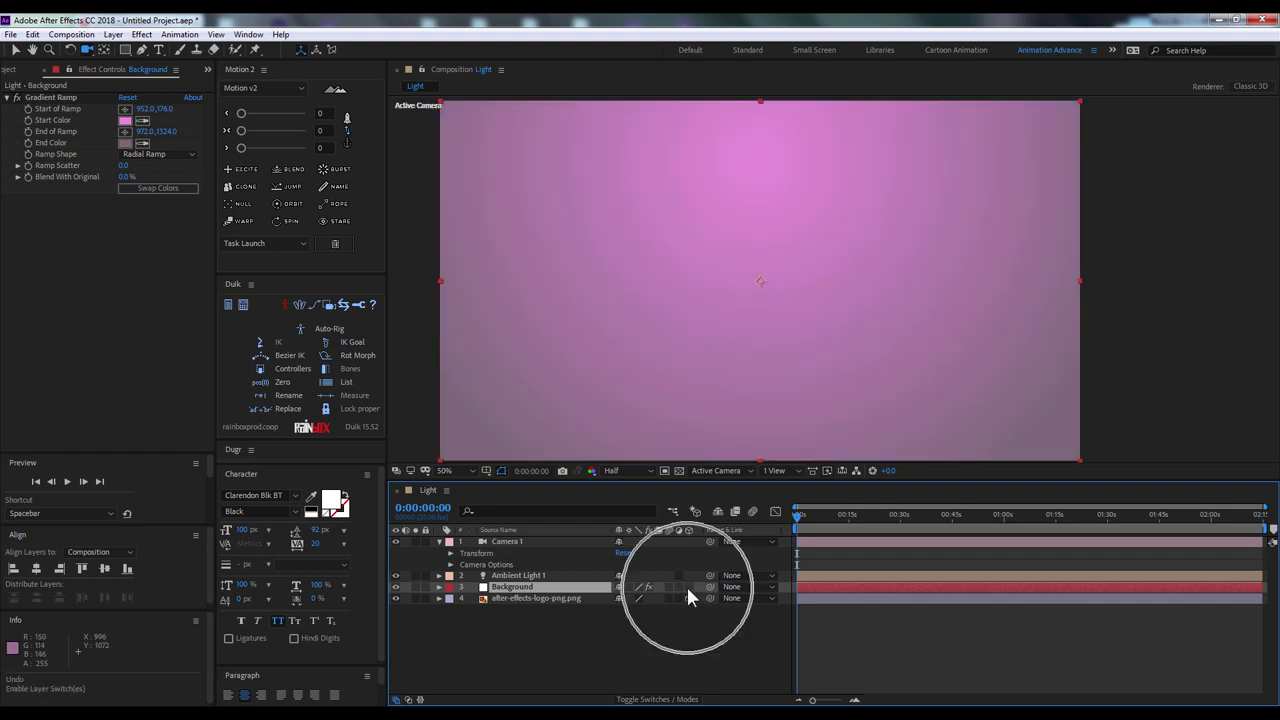
Orbit Camera 1 for a tilted view of the logo, return to the Selection tool, and collapse the camera
mouse_move(720, 300)
left_mouse_down()
mouse_move(802, 330)
mouse_move(854, 295)
left_mouse_up()
left_click(522, 427)
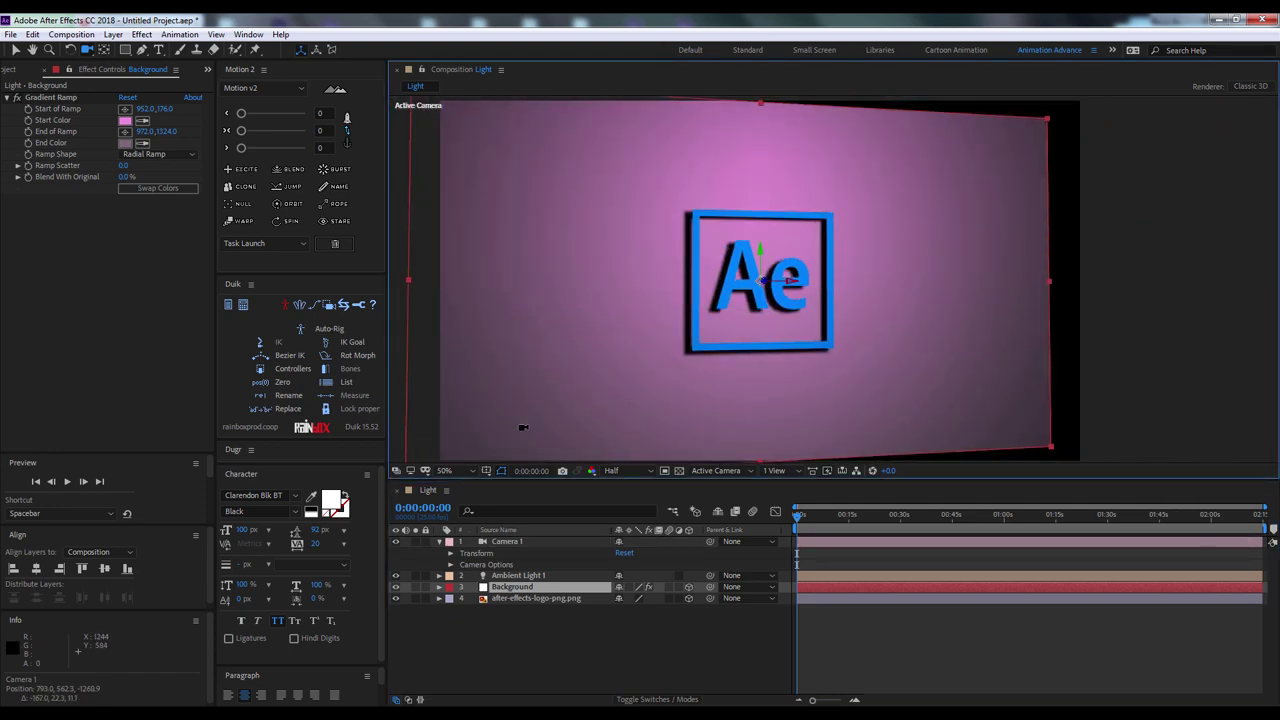
key("v")
left_click(548, 609)
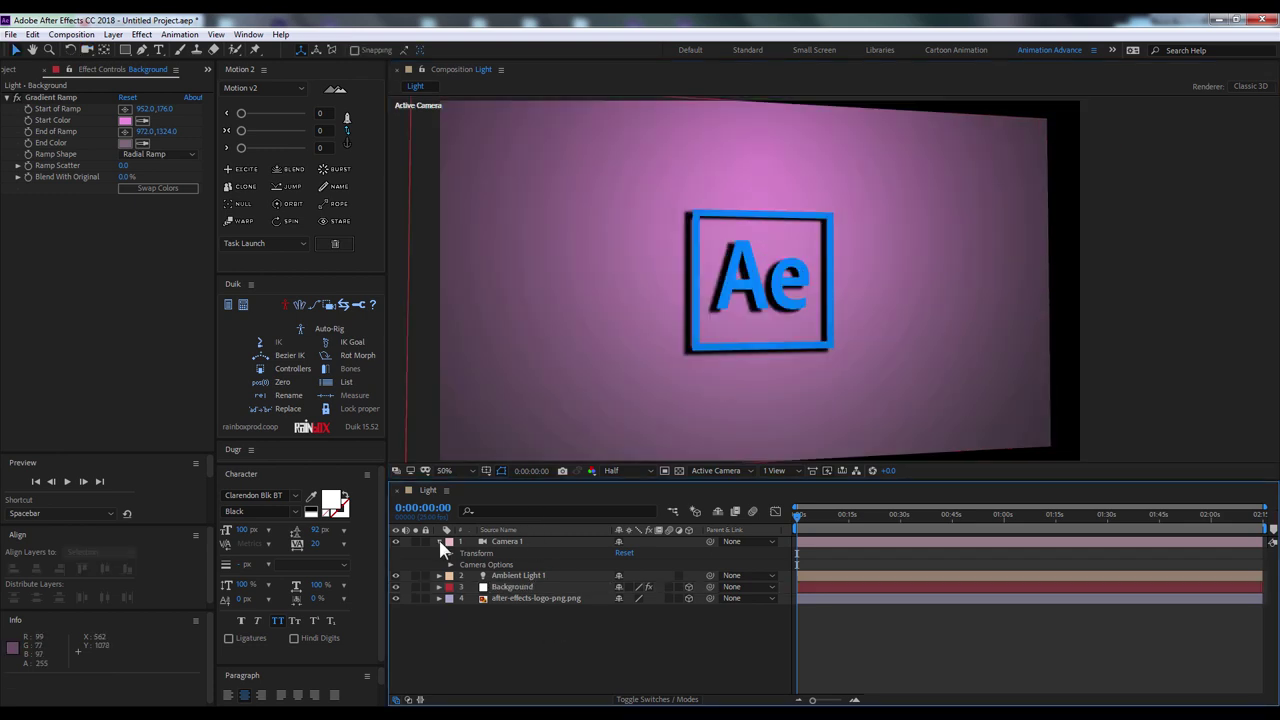
left_click(439, 541)
left_click(16, 69)
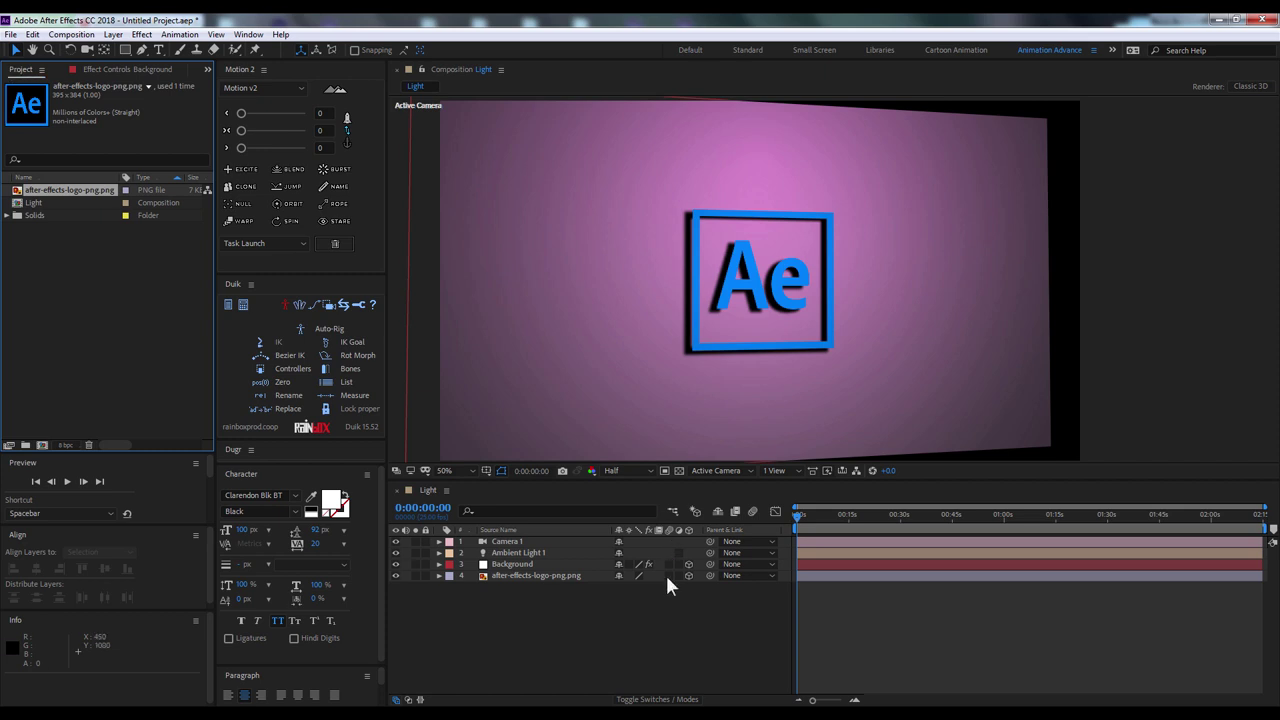
Show Ambient Light 1's Position and set a Position keyframe at 2 seconds
left_click(528, 552)
key("p")
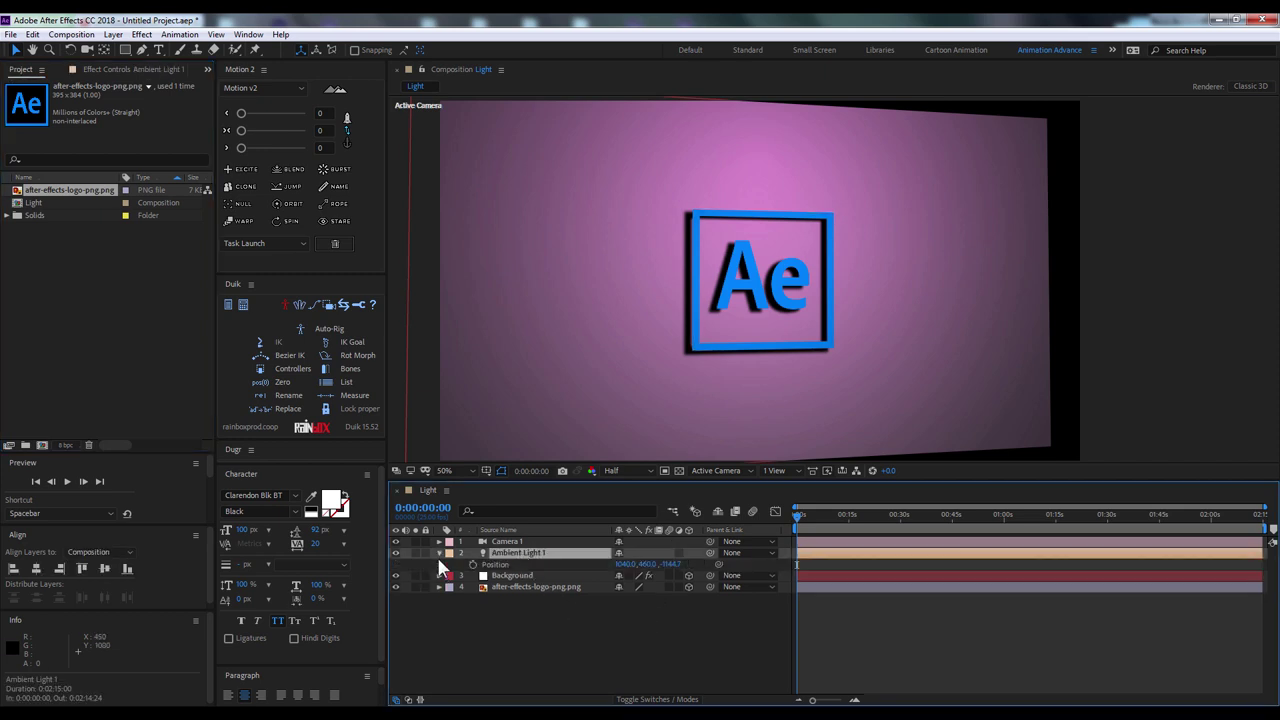
left_click_drag(645, 567, 825, 547)
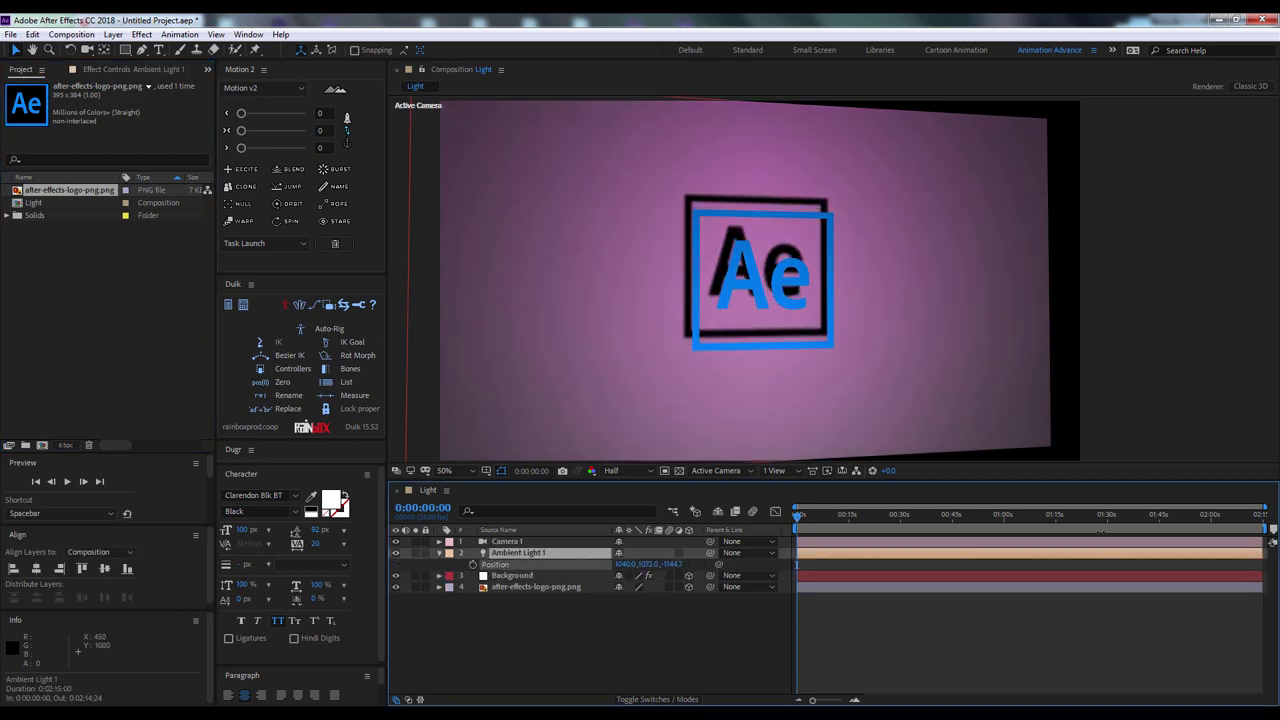
key("ctrl+z")
left_click(857, 701)
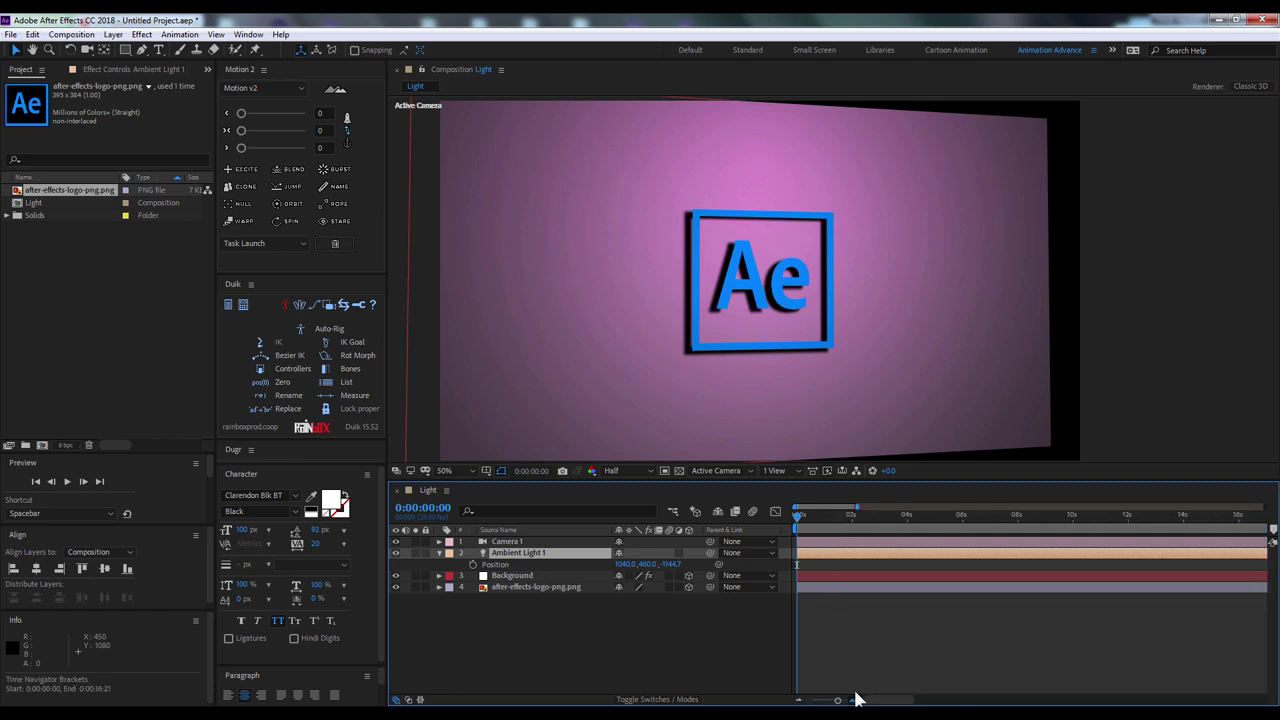
left_click(906, 514)
left_click(473, 564)
key("Home")
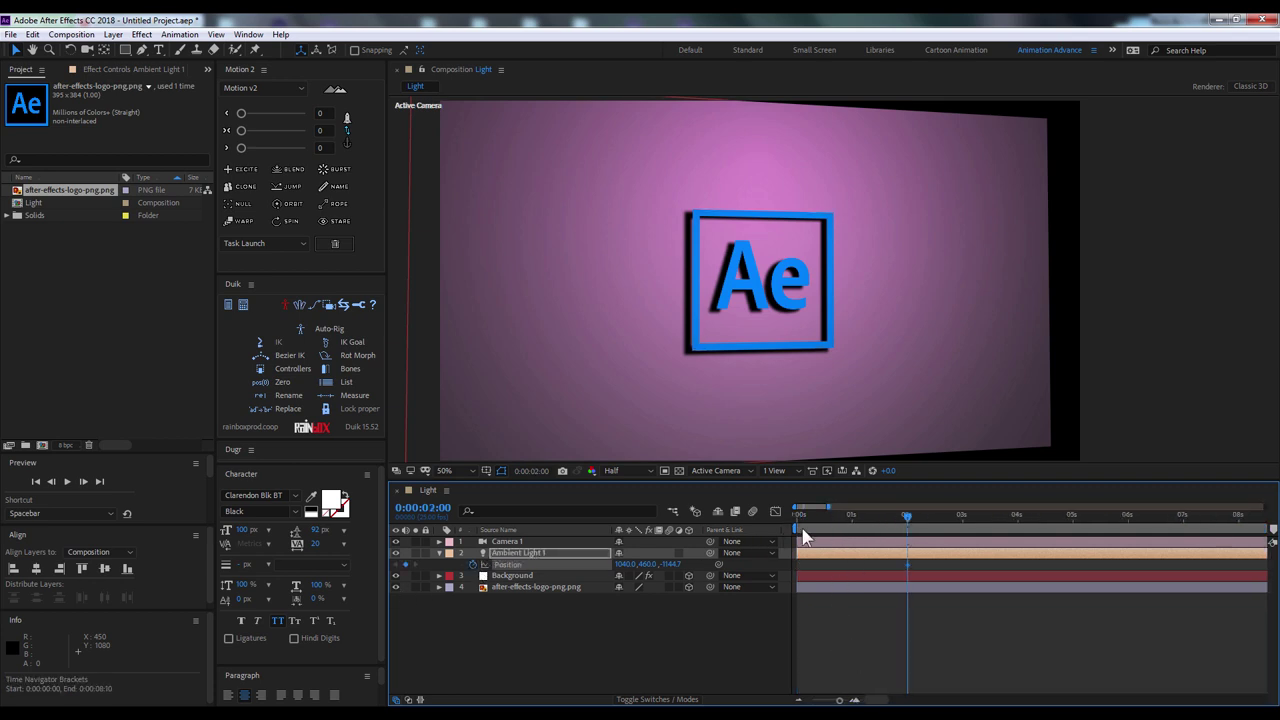
Preview the light animation and step through the first two seconds to check the lighting
key("space")
left_click(941, 607)
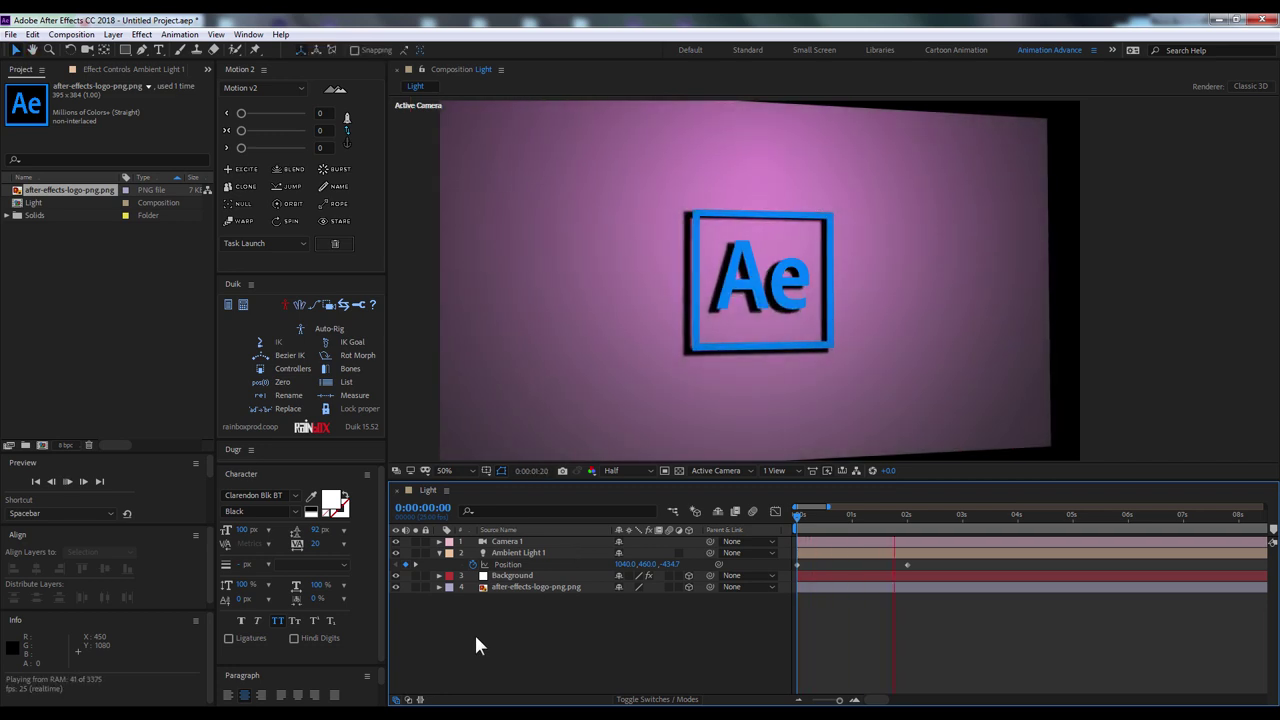
left_click(908, 516)
left_click_drag(907, 518, 908, 543)
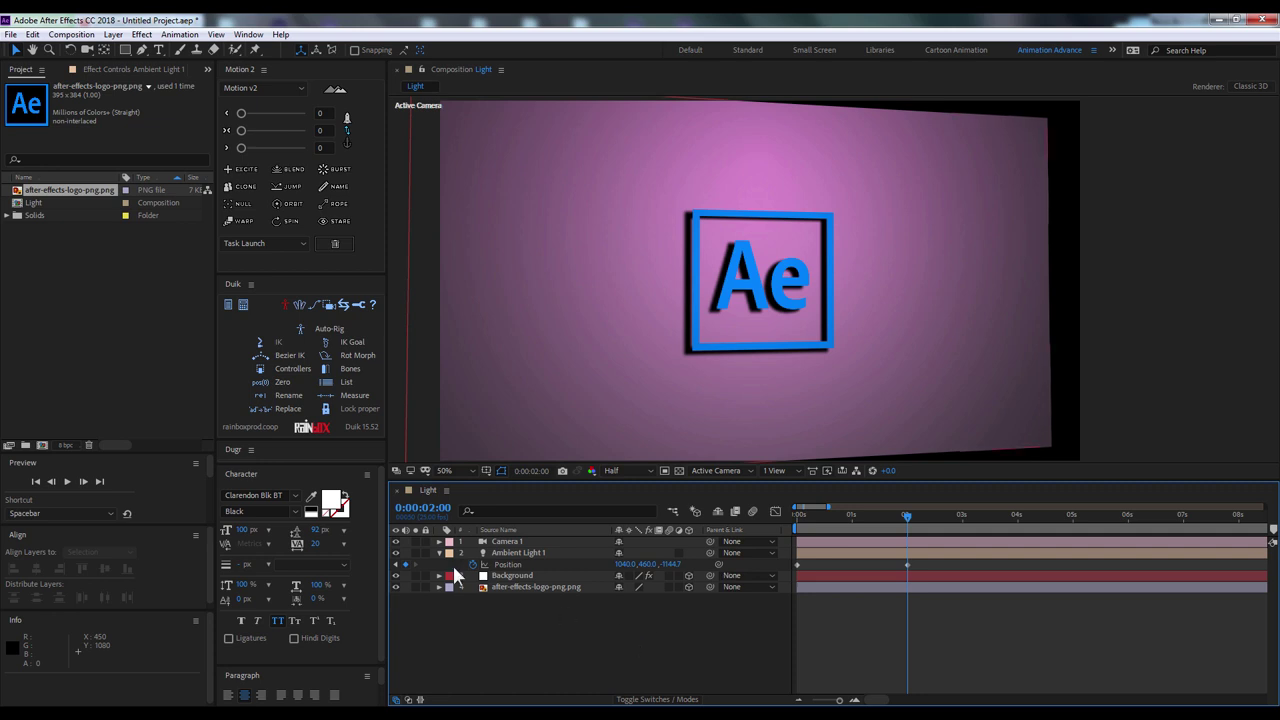
left_click(439, 552)
left_click(53, 276)
right_click(53, 276)
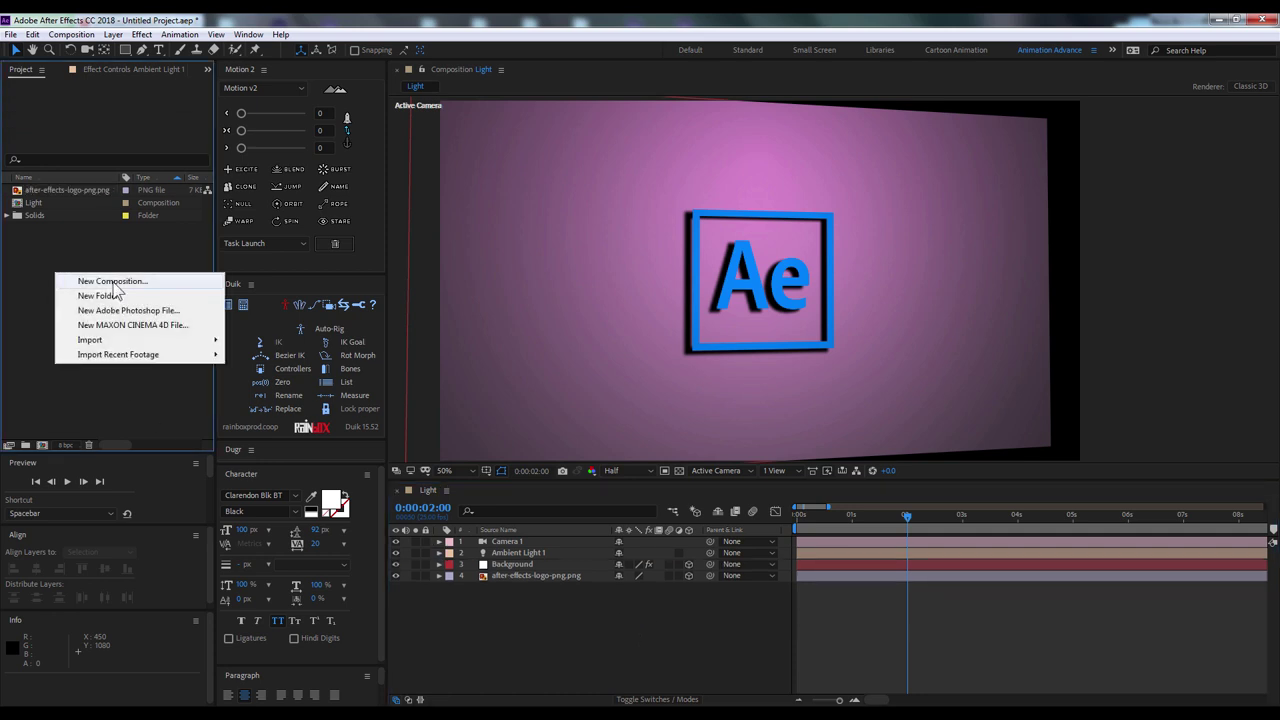
Create a new composition named Light Emitter
left_click(112, 282)
type("Light Emitte")
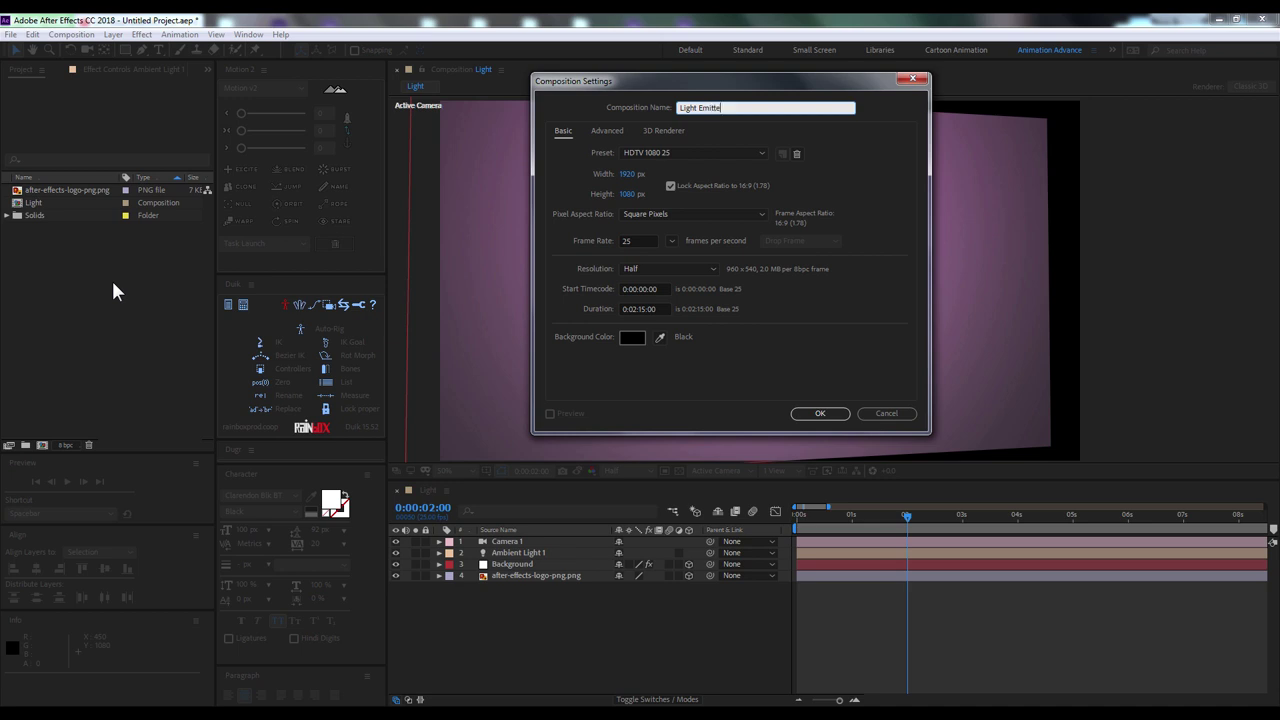
type("r")
key("Return")
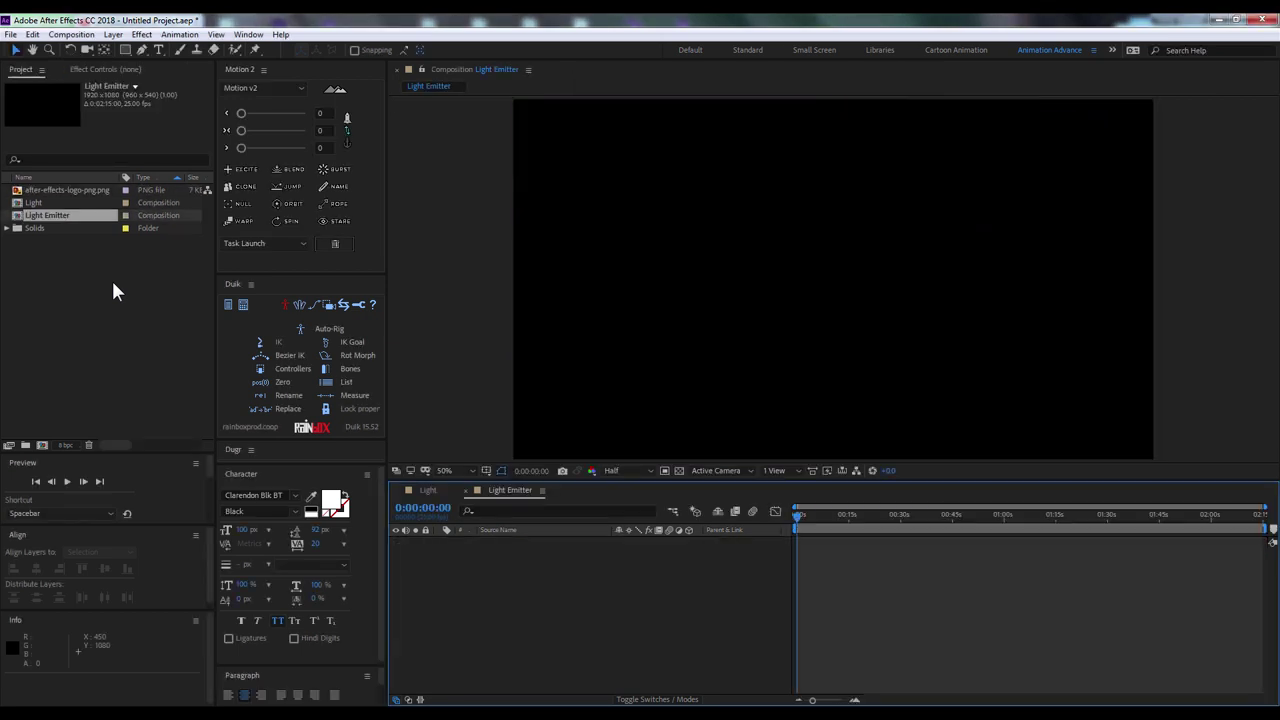
Add a Point light named Emitter to the Light Emitter comp
right_click(542, 597)
mouse_move(623, 437)
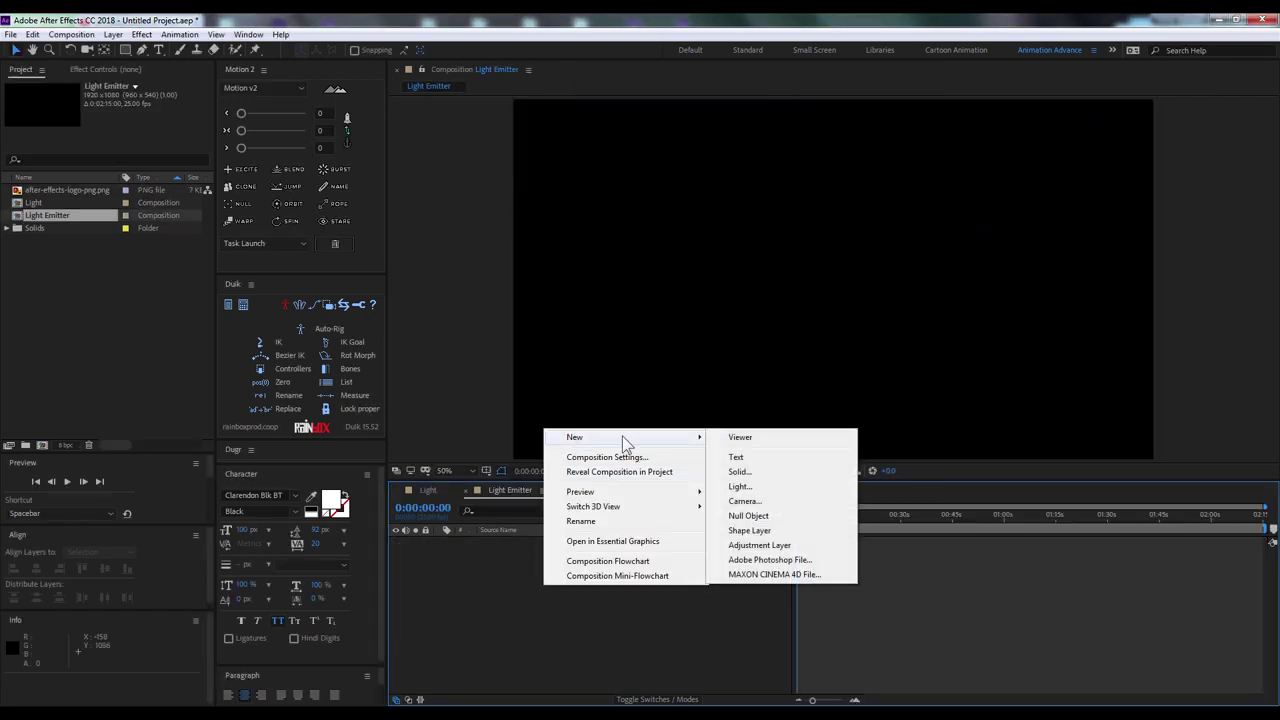
left_click(750, 485)
type("Emitter")
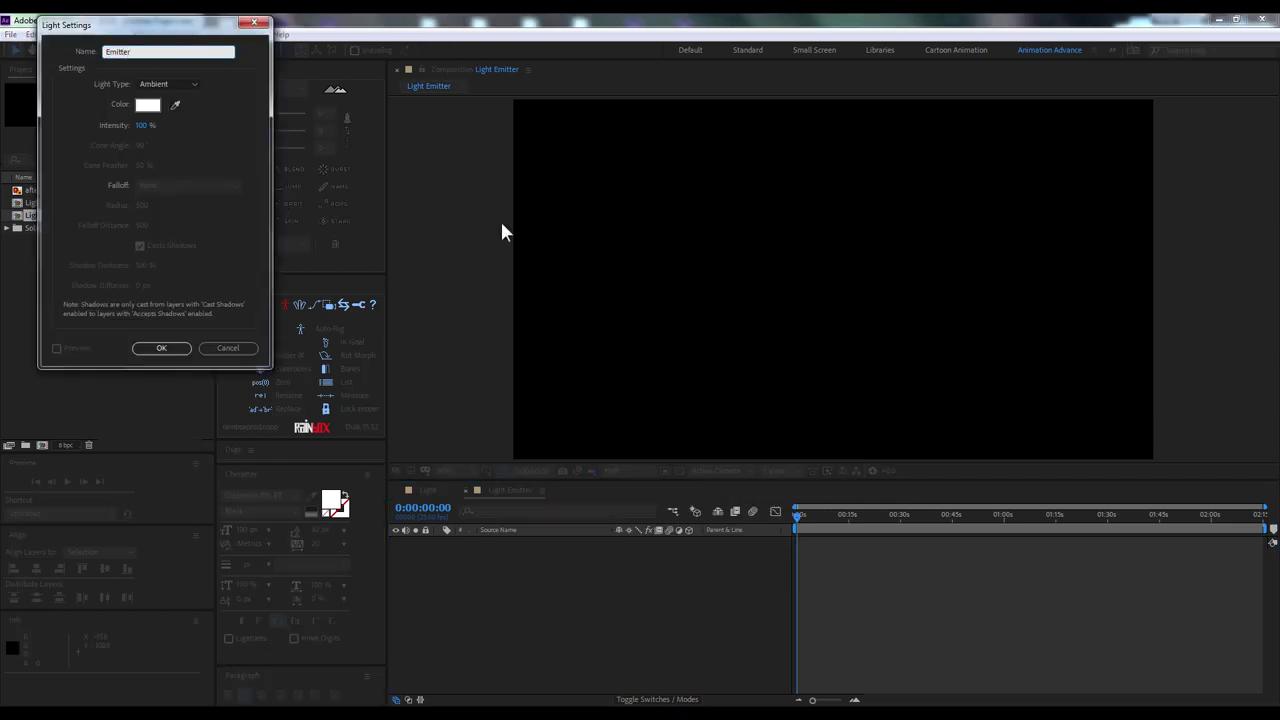
left_click(168, 84)
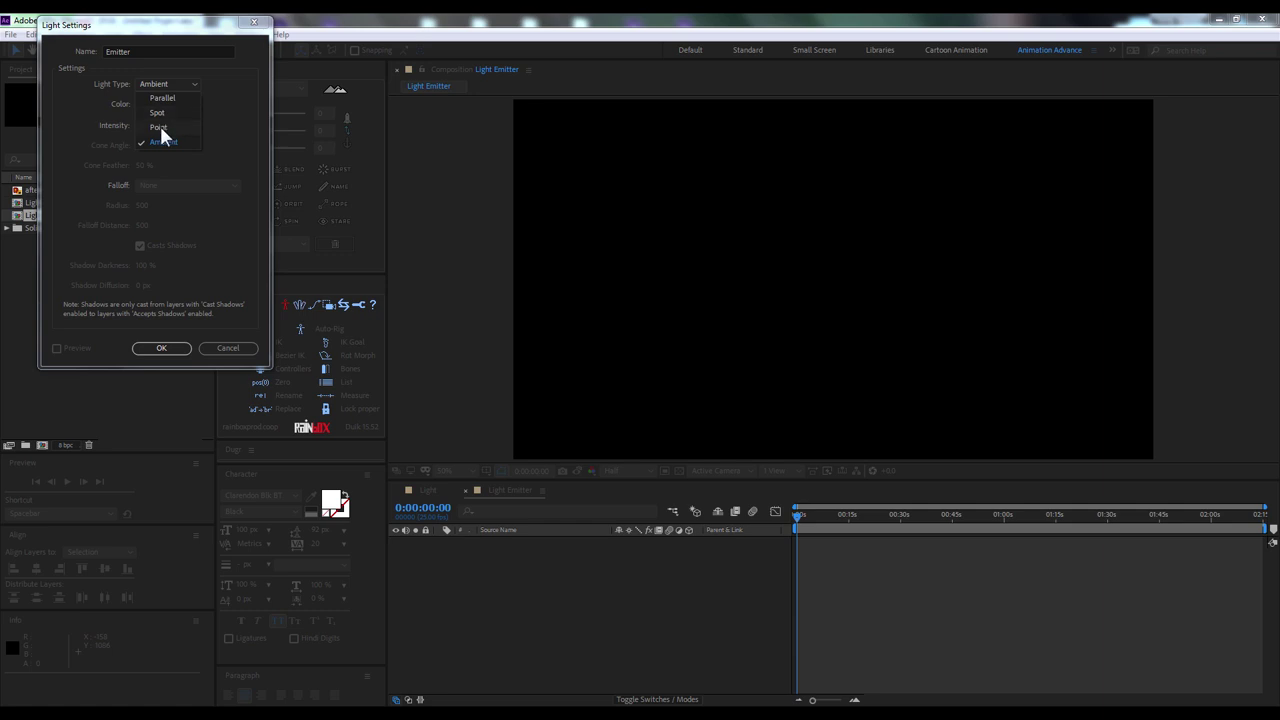
left_click(163, 128)
double_click(125, 51)
left_click_drag(135, 29, 163, 47)
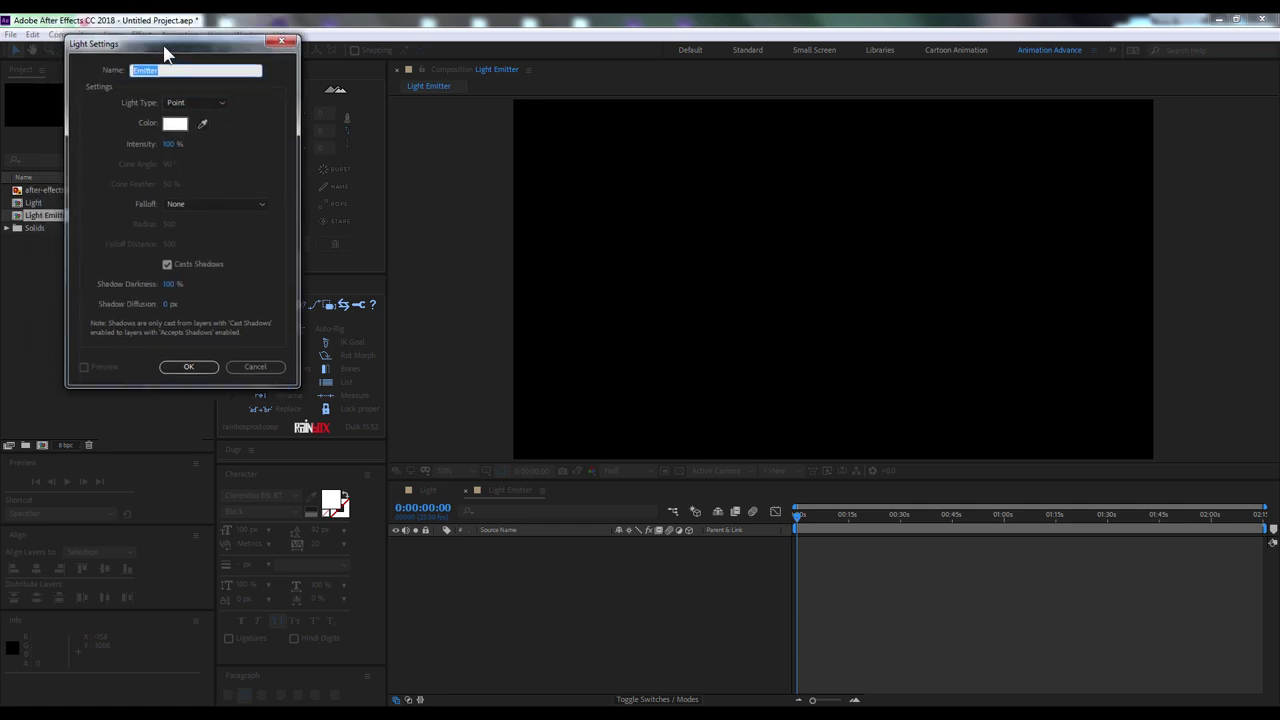
left_click(170, 266)
left_click(190, 368)
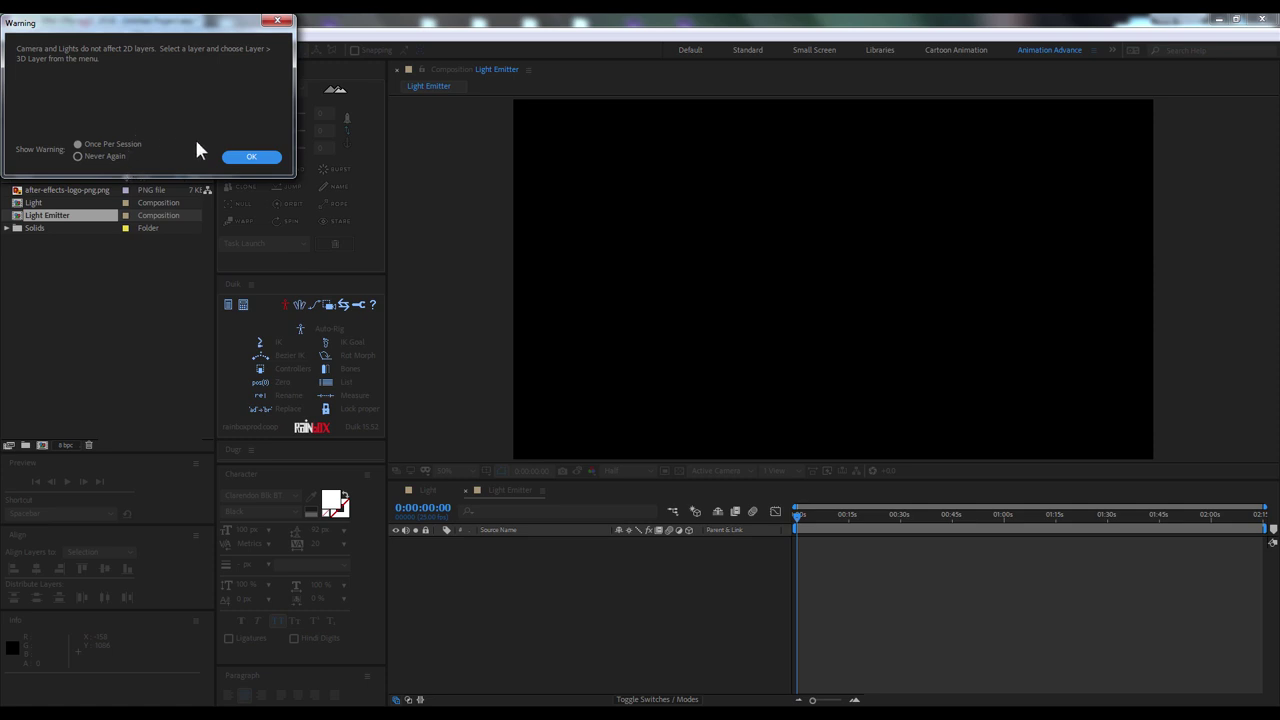
Dismiss the 2D-layer warning and add a black 000000 solid named Particular
left_click(251, 157)
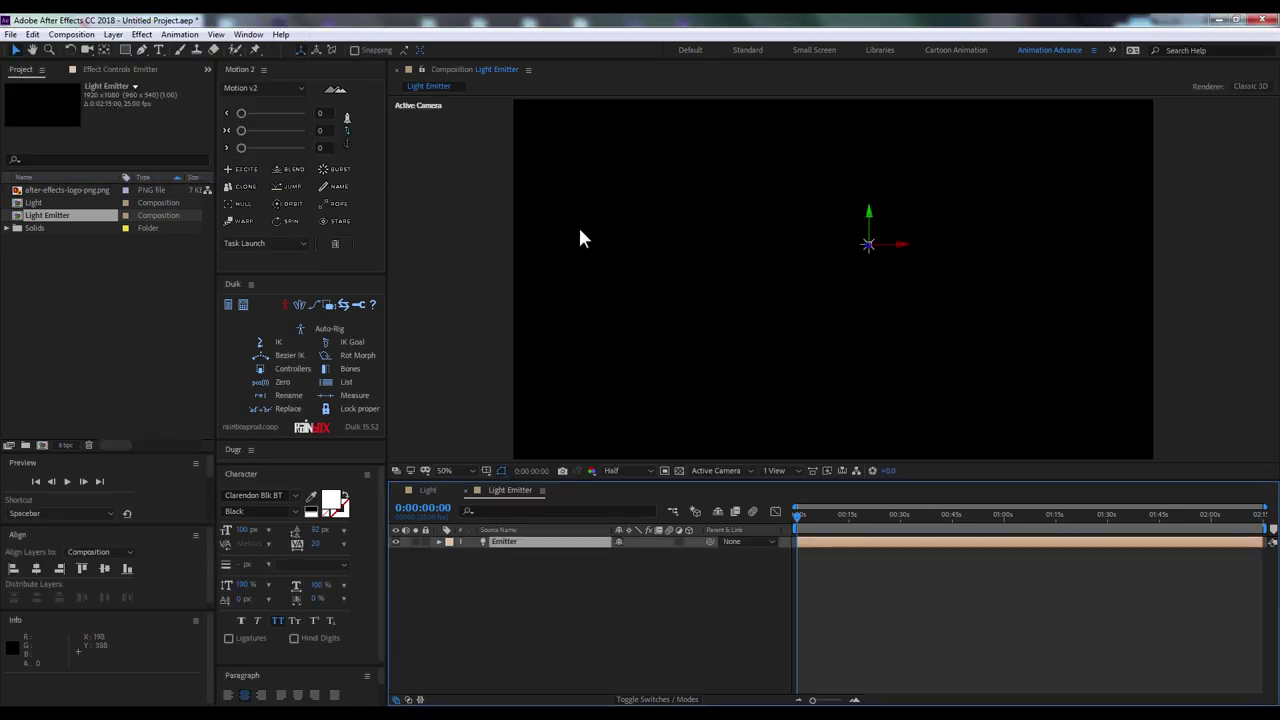
right_click(563, 587)
mouse_move(655, 435)
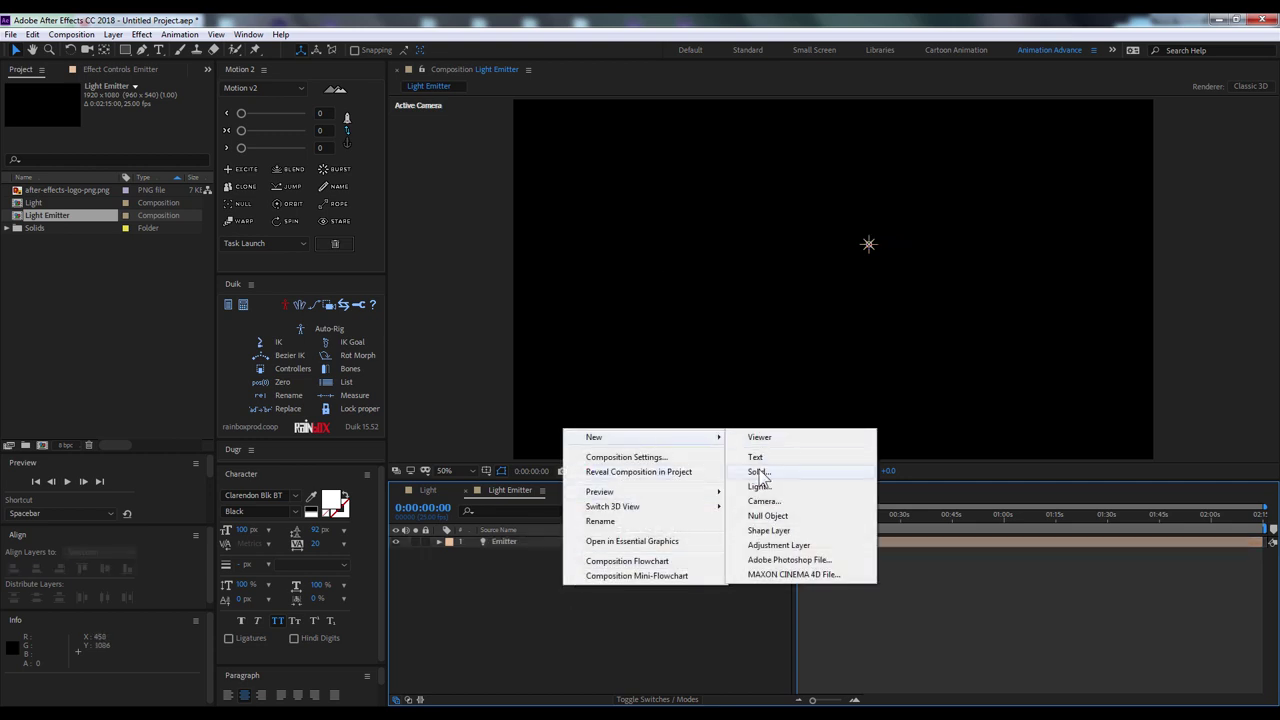
left_click(768, 468)
left_click(680, 354)
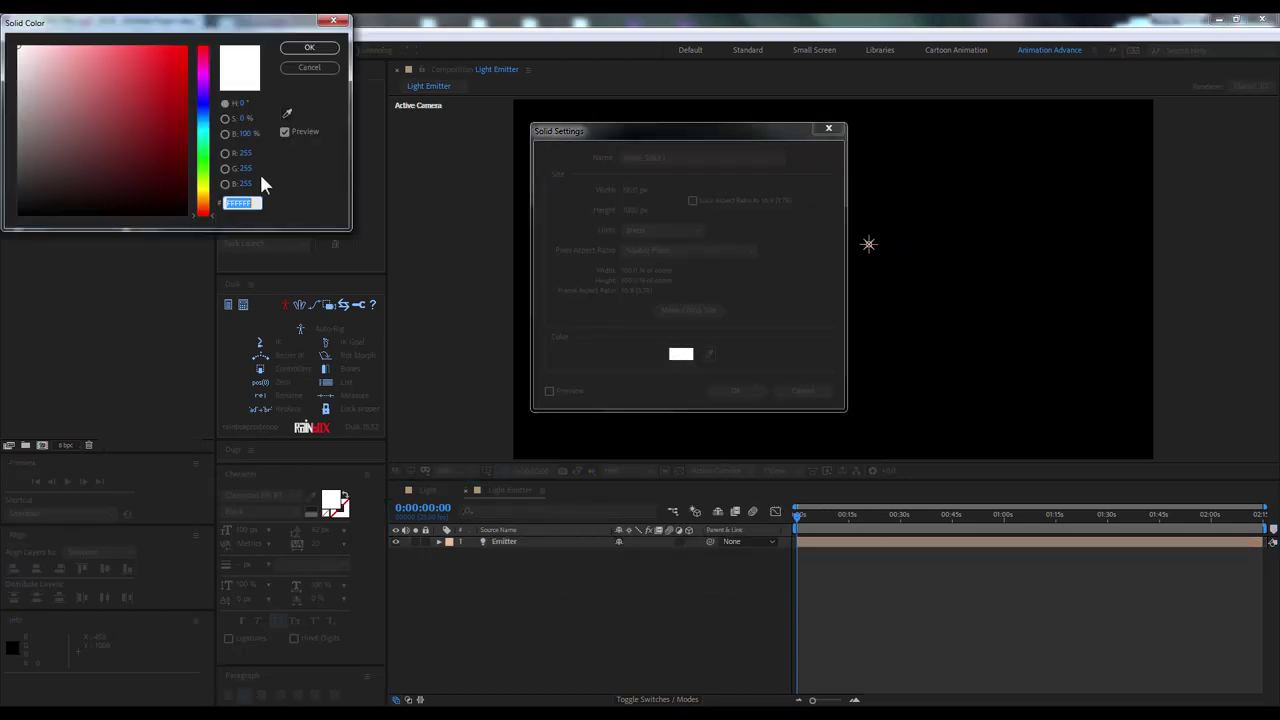
type("000000")
left_click(310, 47)
type("P")
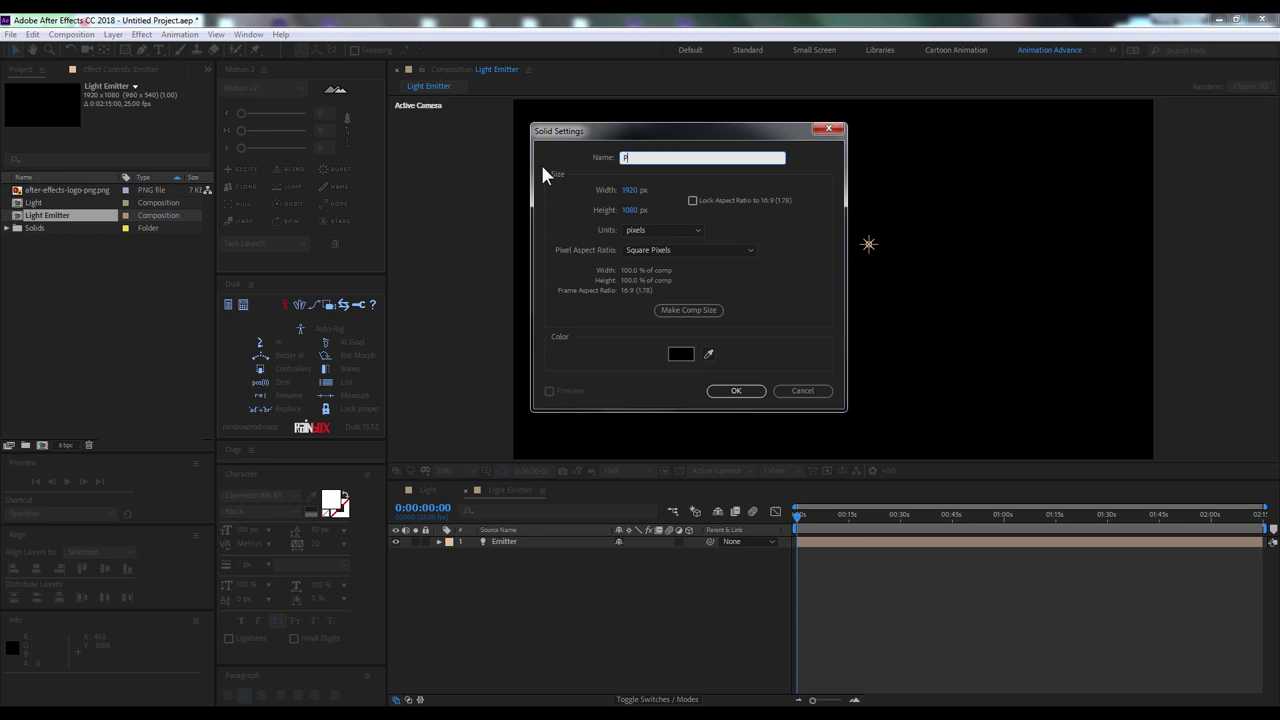
type("articula")
type("r")
left_click(736, 391)
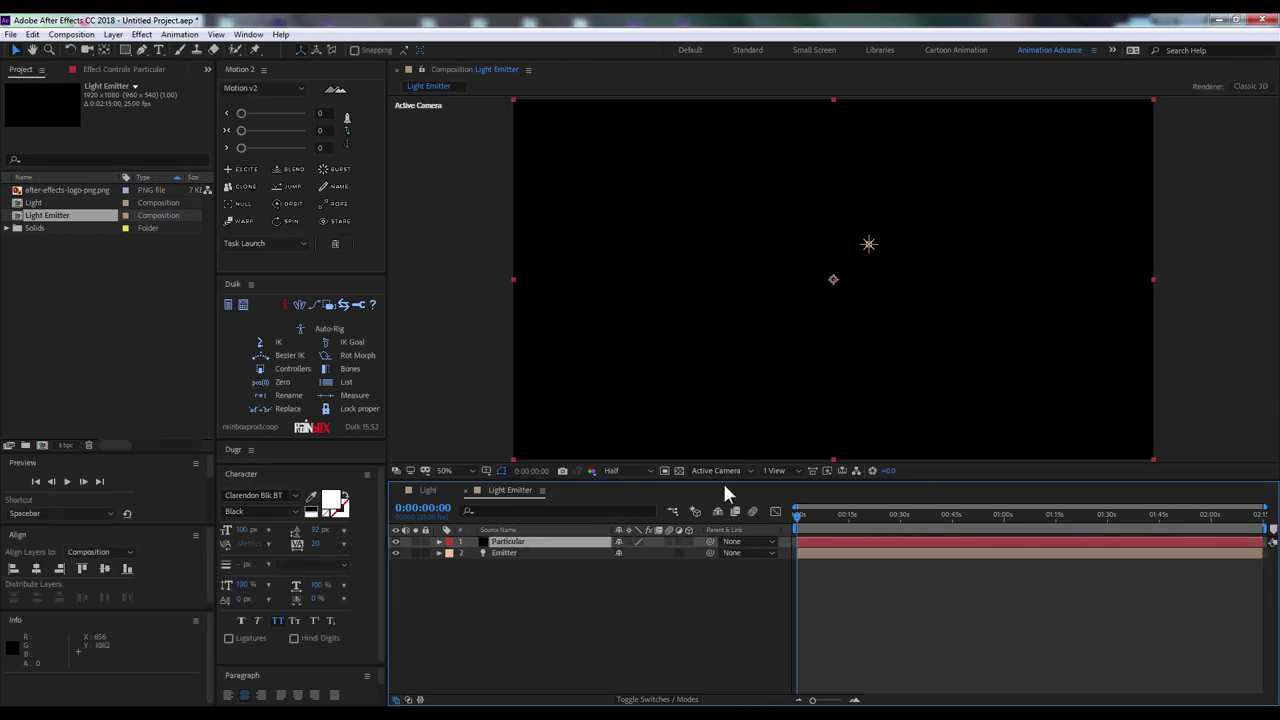
Create a null that parents the Emitter light
left_click(527, 552)
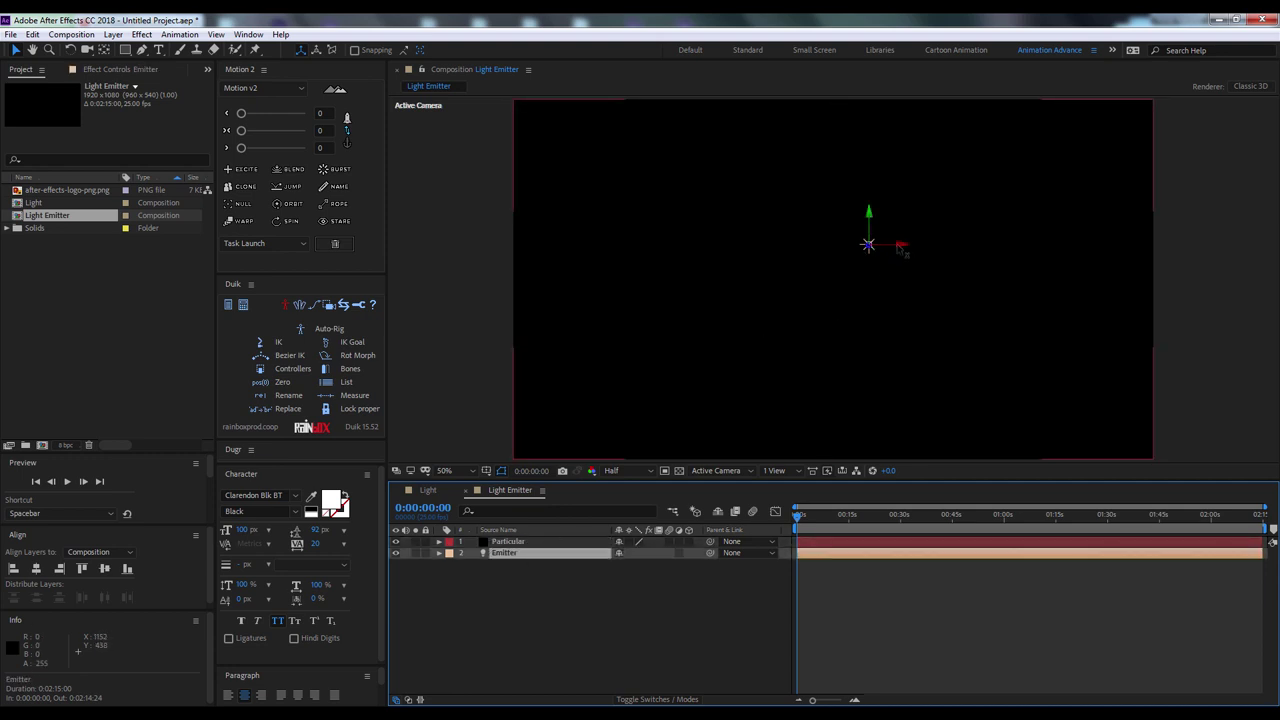
left_click(439, 553)
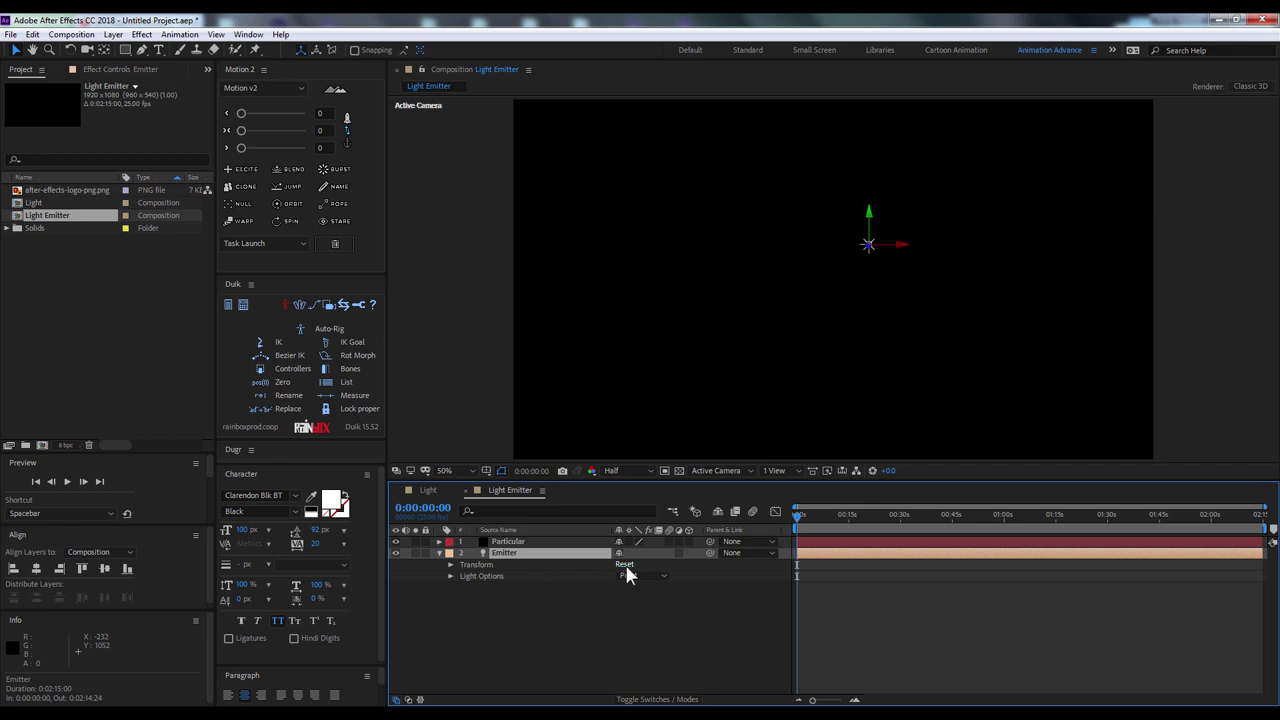
left_click(242, 204)
left_click_drag(851, 271, 805, 285)
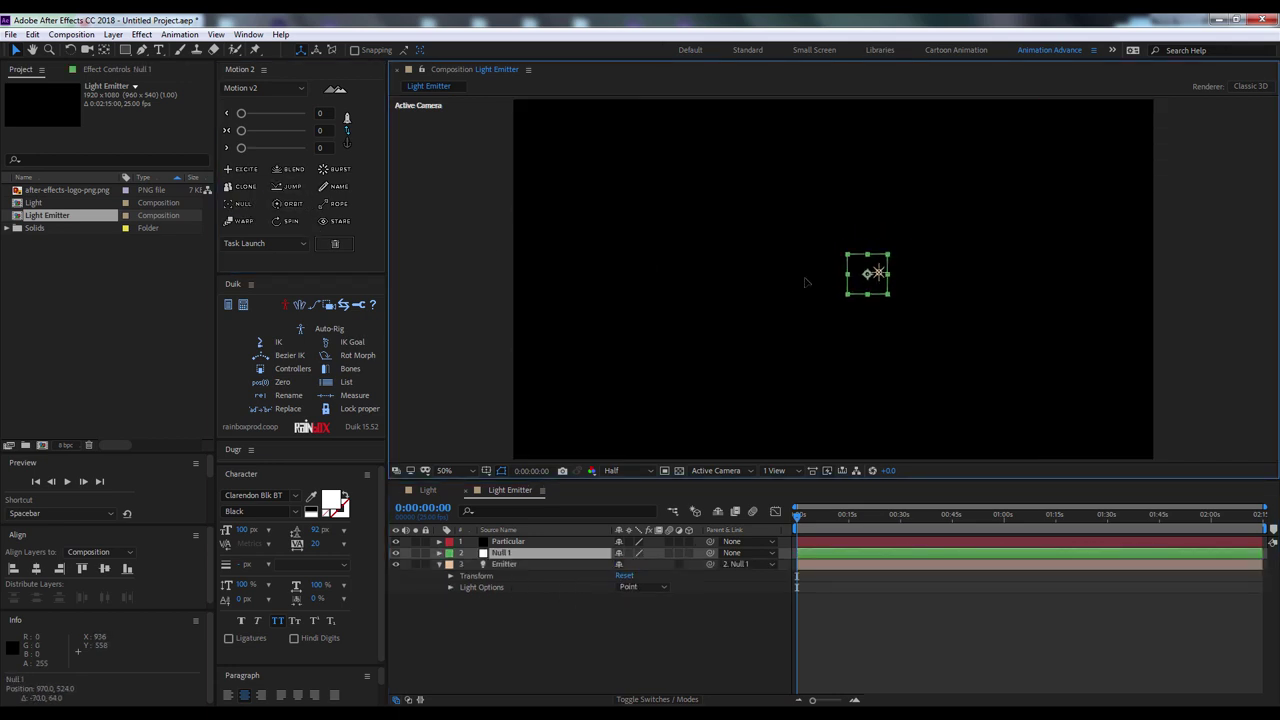
key("ctrl+z")
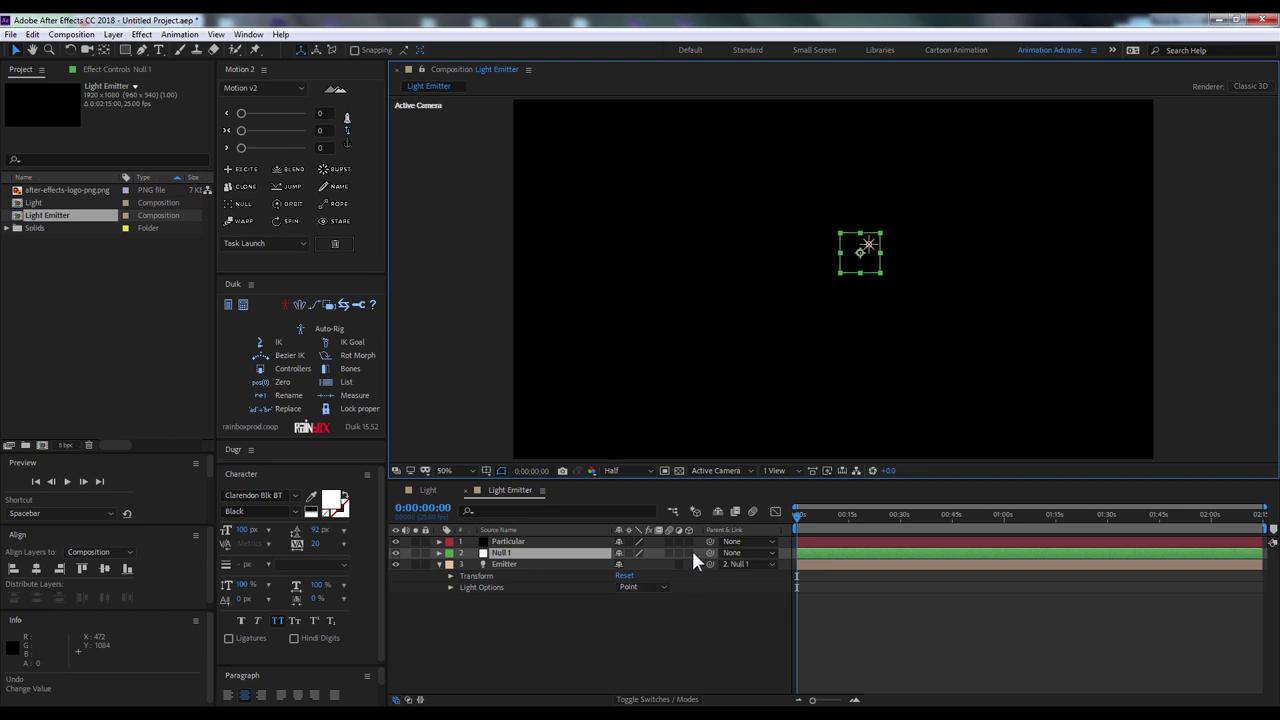
Make Null 1 3D, reset its Transform to comp centre, then move it right
left_click(689, 552)
left_click(438, 552)
left_click(622, 564)
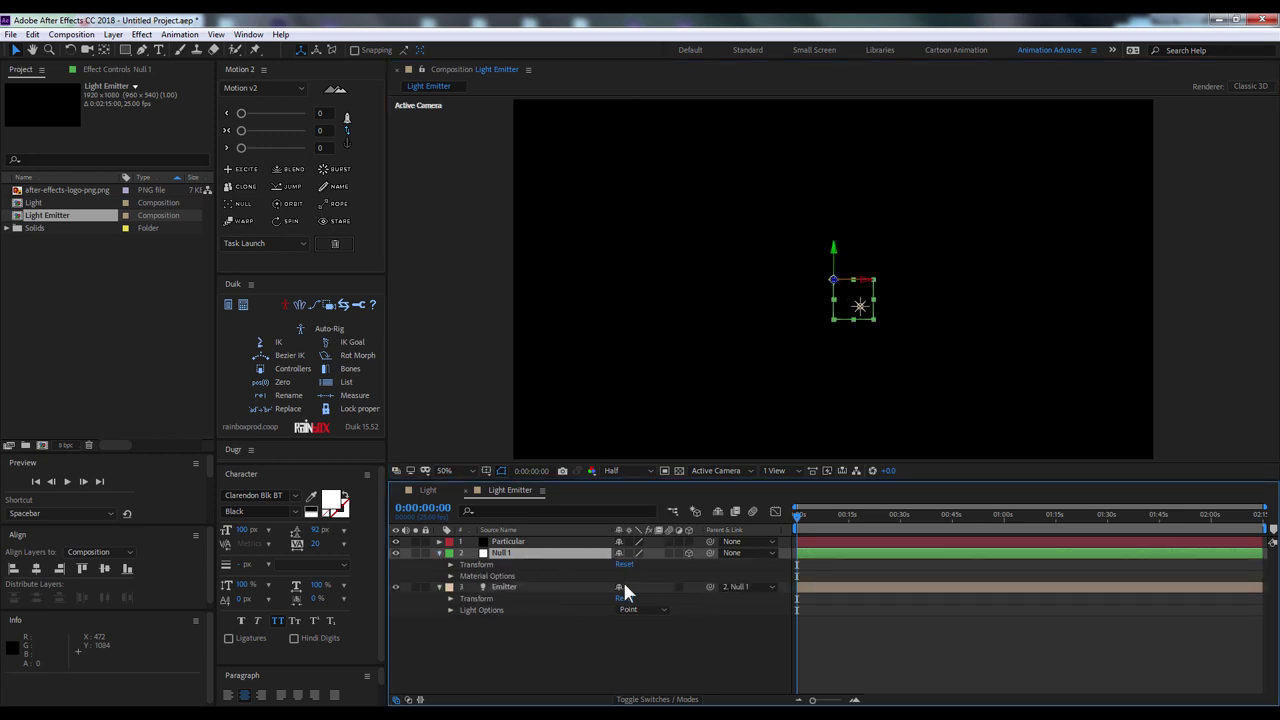
left_click(626, 646)
left_click(865, 342)
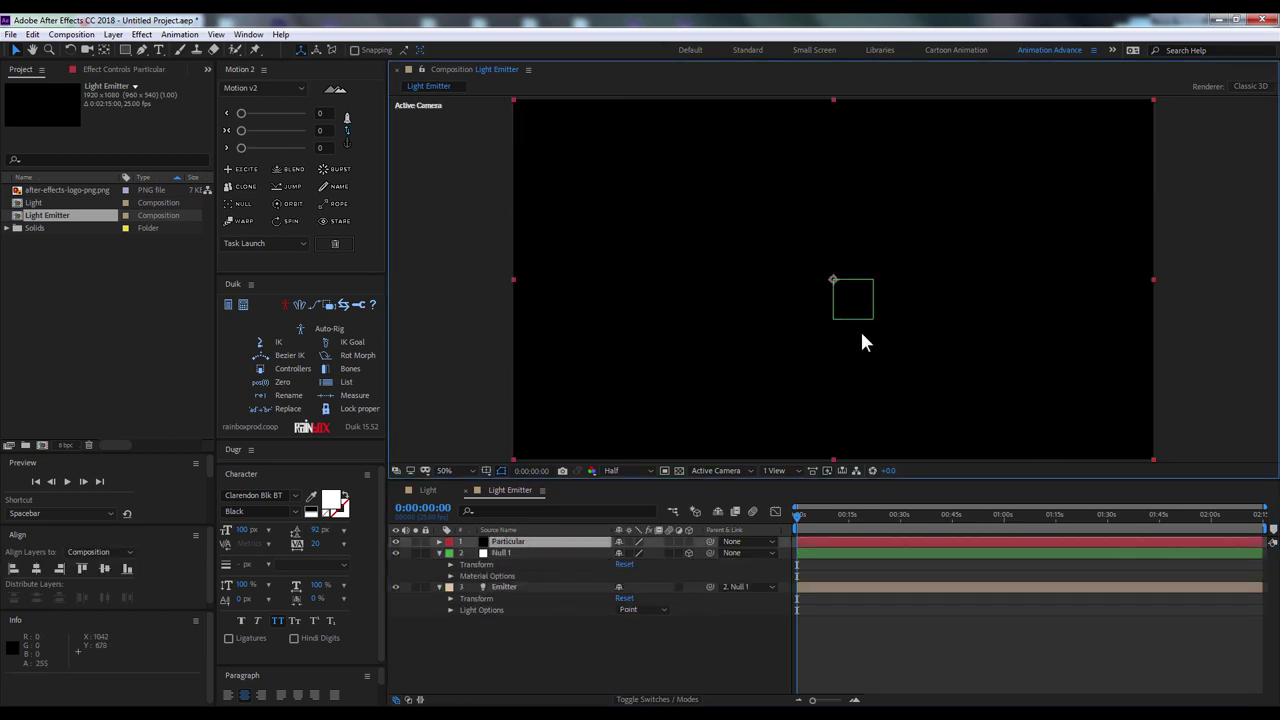
left_click(505, 553)
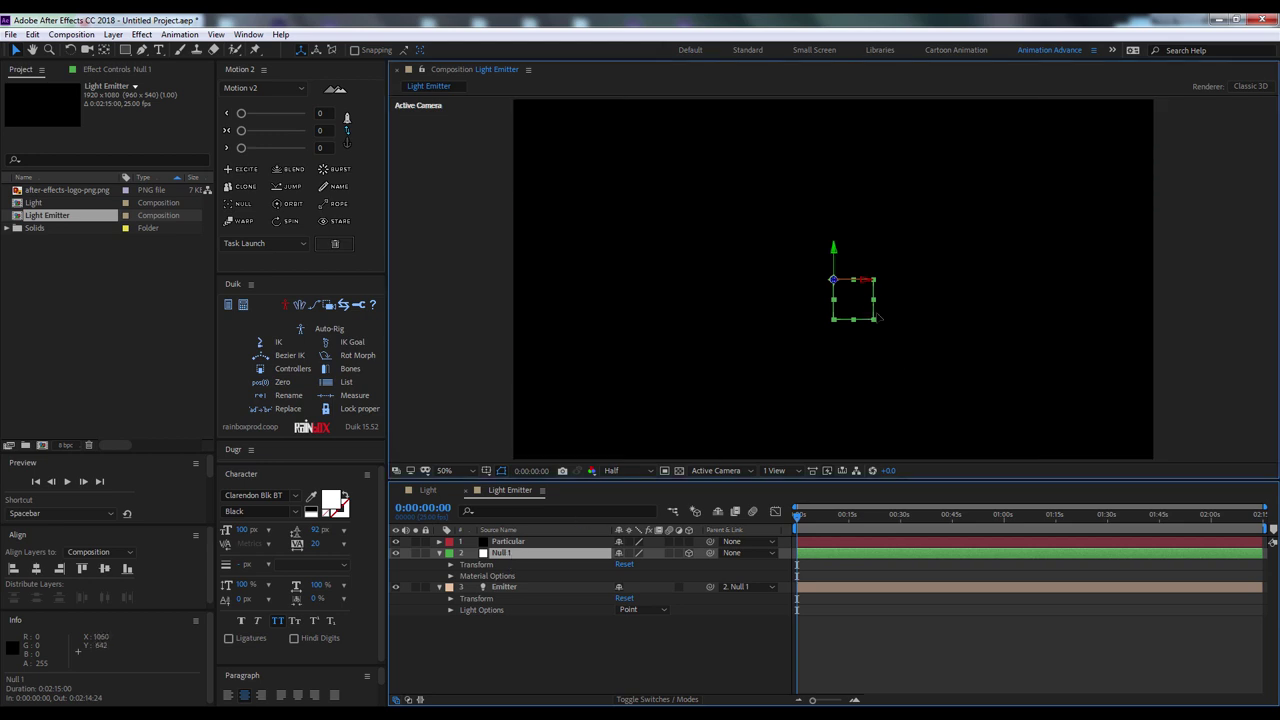
left_click_drag(862, 280, 930, 290)
Undo the null's move and inspect the scene in custom perspective and top 3D views
key("ctrl+z")
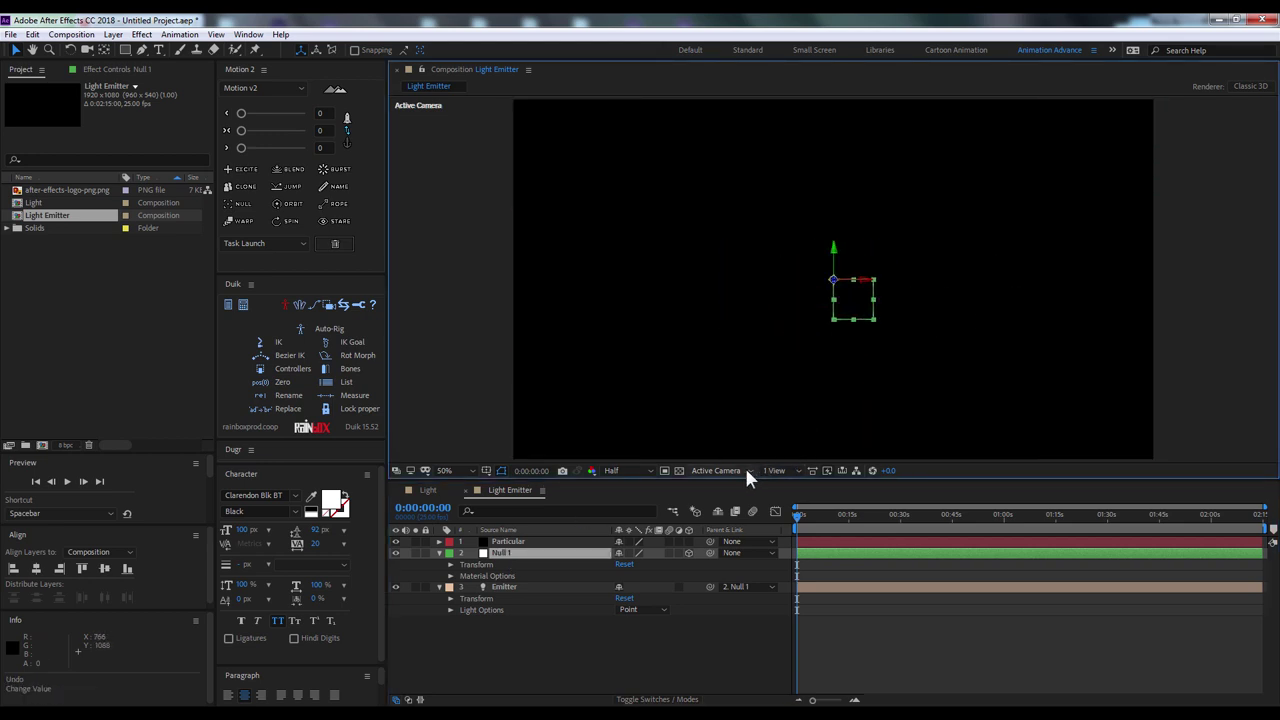
left_click(716, 470)
left_click(740, 595)
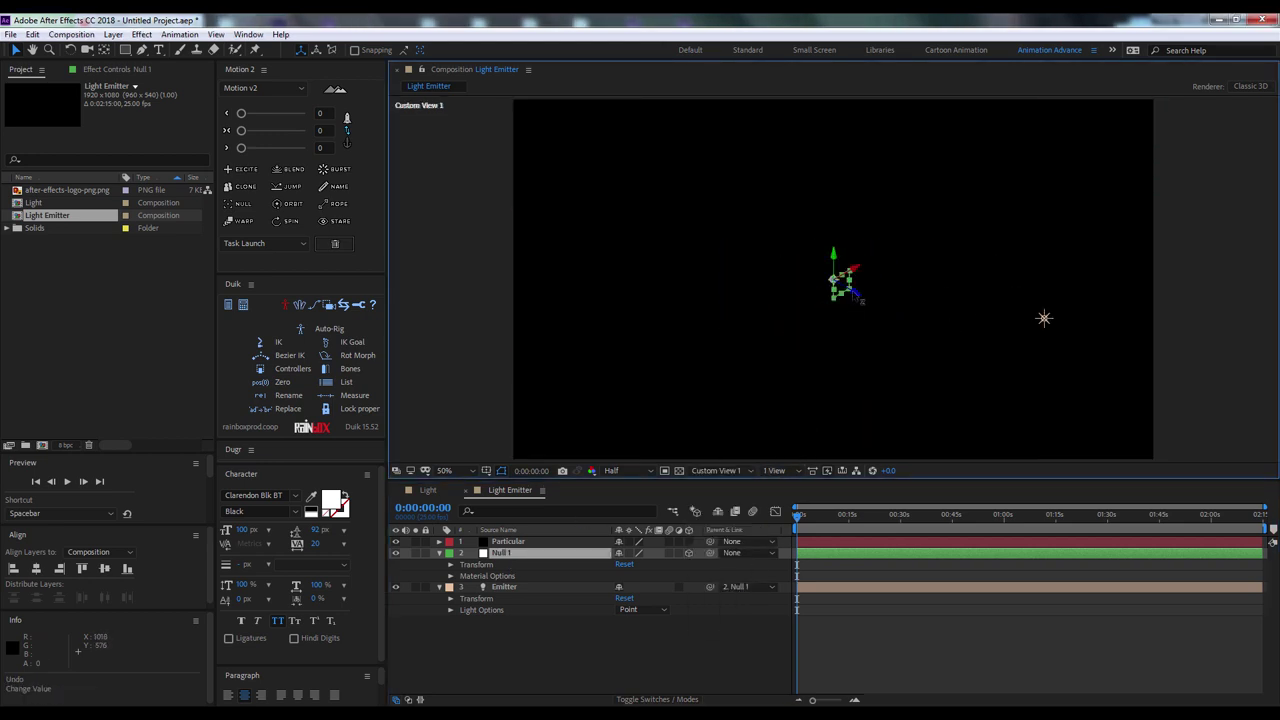
left_click_drag(861, 301, 908, 294)
left_click(716, 470)
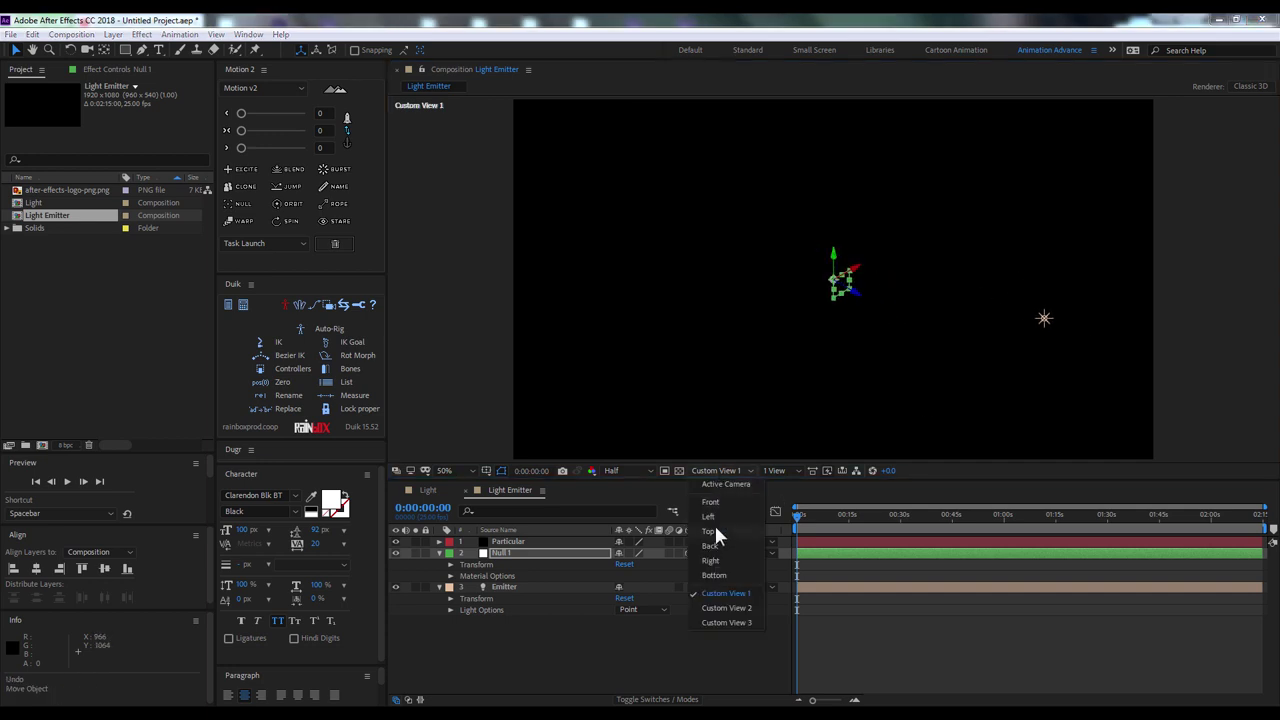
left_click(711, 531)
scroll(846, 290, "down", 4)
Set the Emitter light's Y position to 460, Z to about 0, and shift it left toward the null
left_click_drag(998, 308, 786, 423)
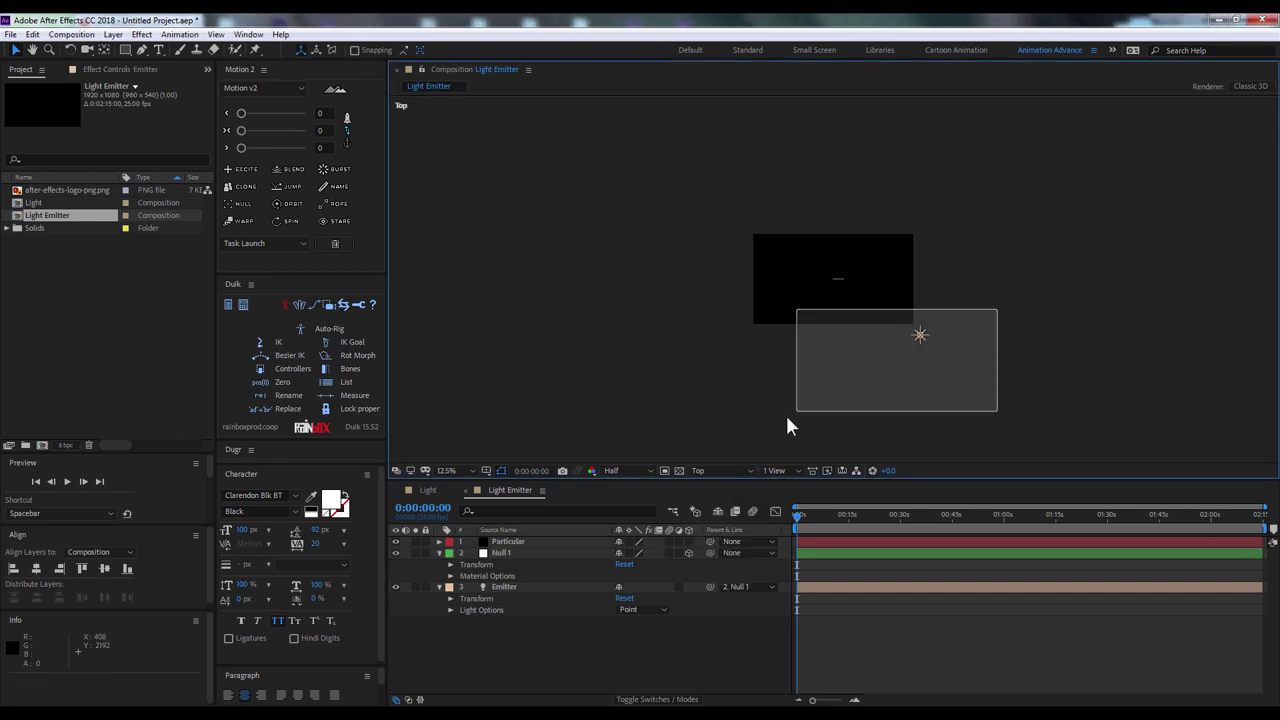
left_click(566, 609)
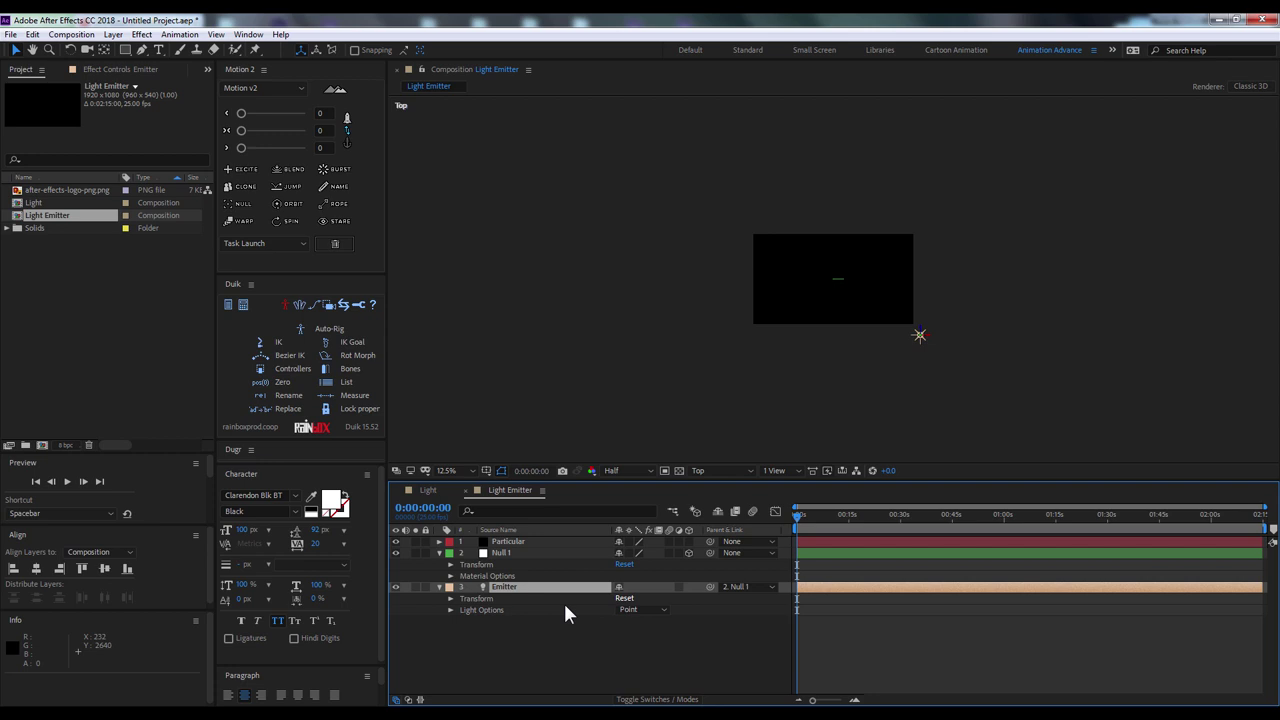
left_click(624, 598)
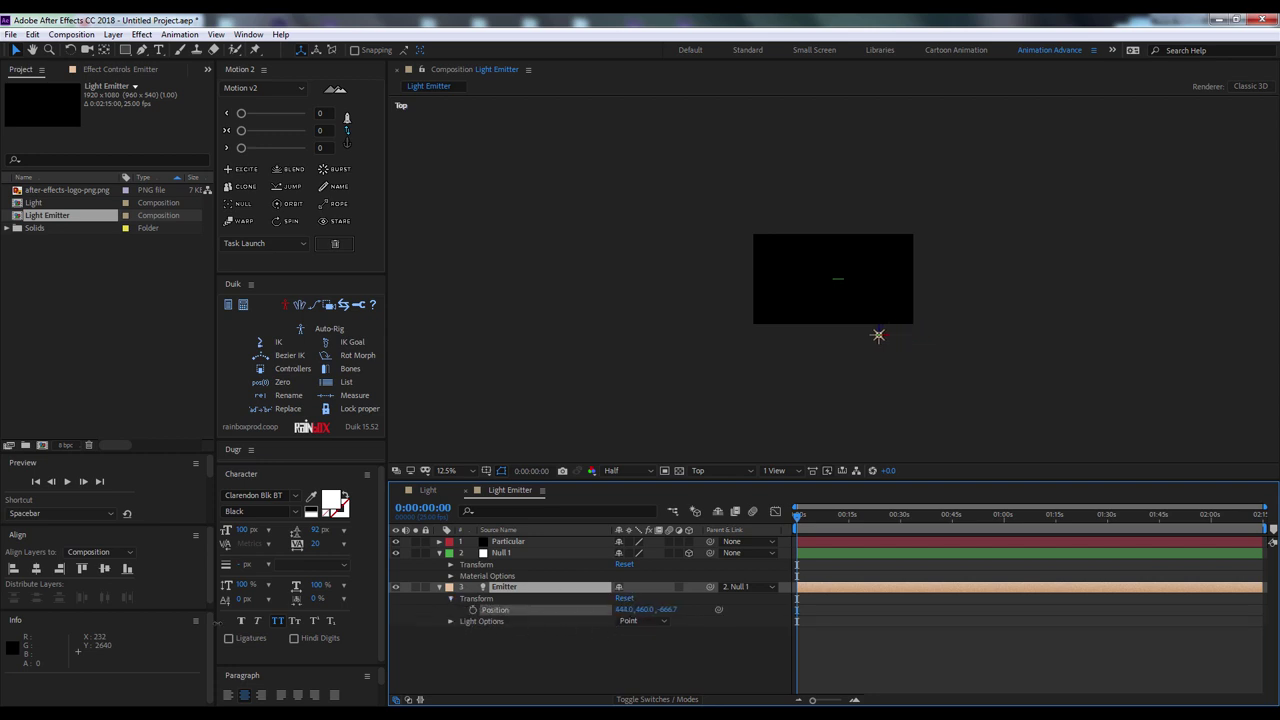
key("Return")
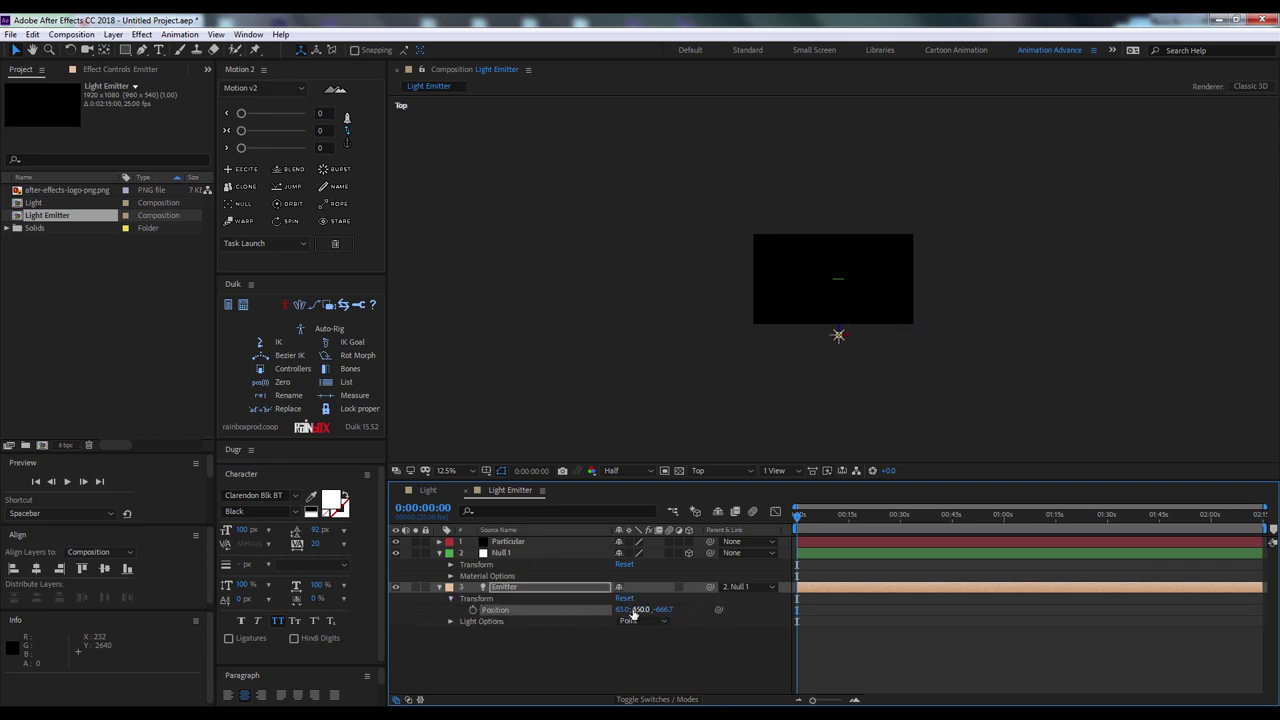
left_click_drag(628, 620, 594, 664)
scroll(838, 285, "up", 2)
scroll(846, 294, "up", 4)
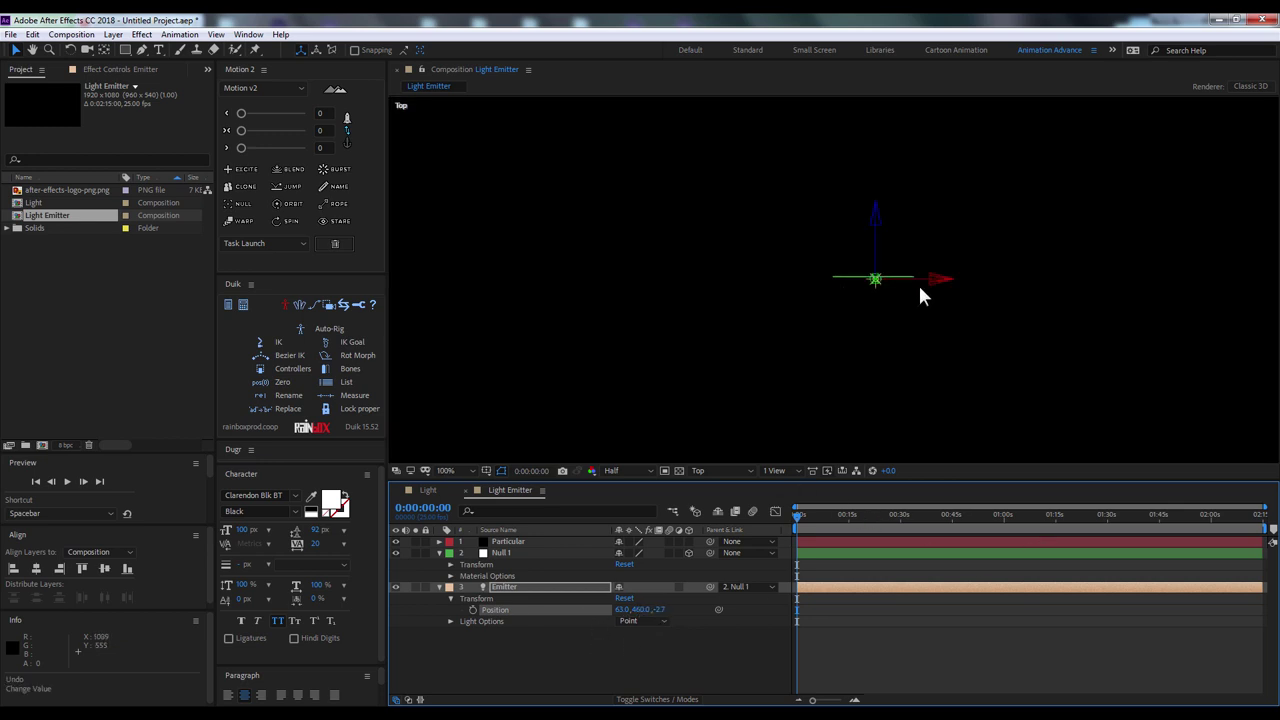
left_click_drag(876, 227, 876, 224)
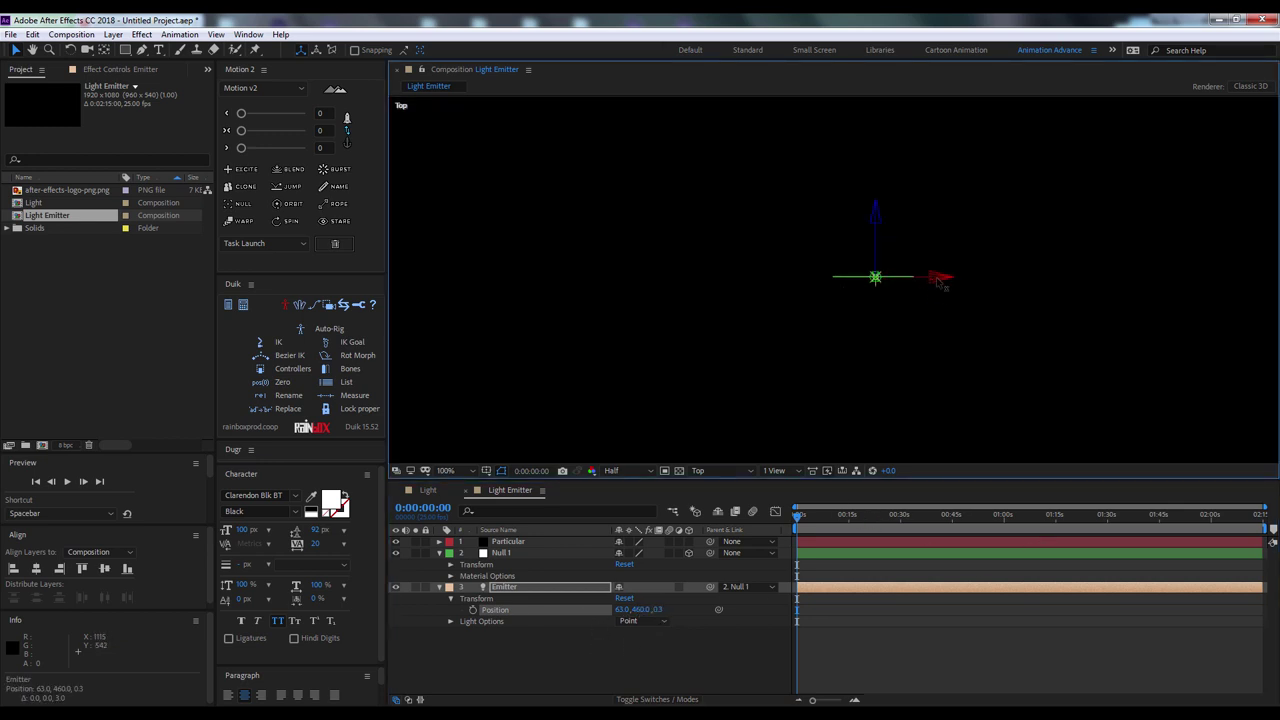
left_click_drag(940, 284, 901, 284)
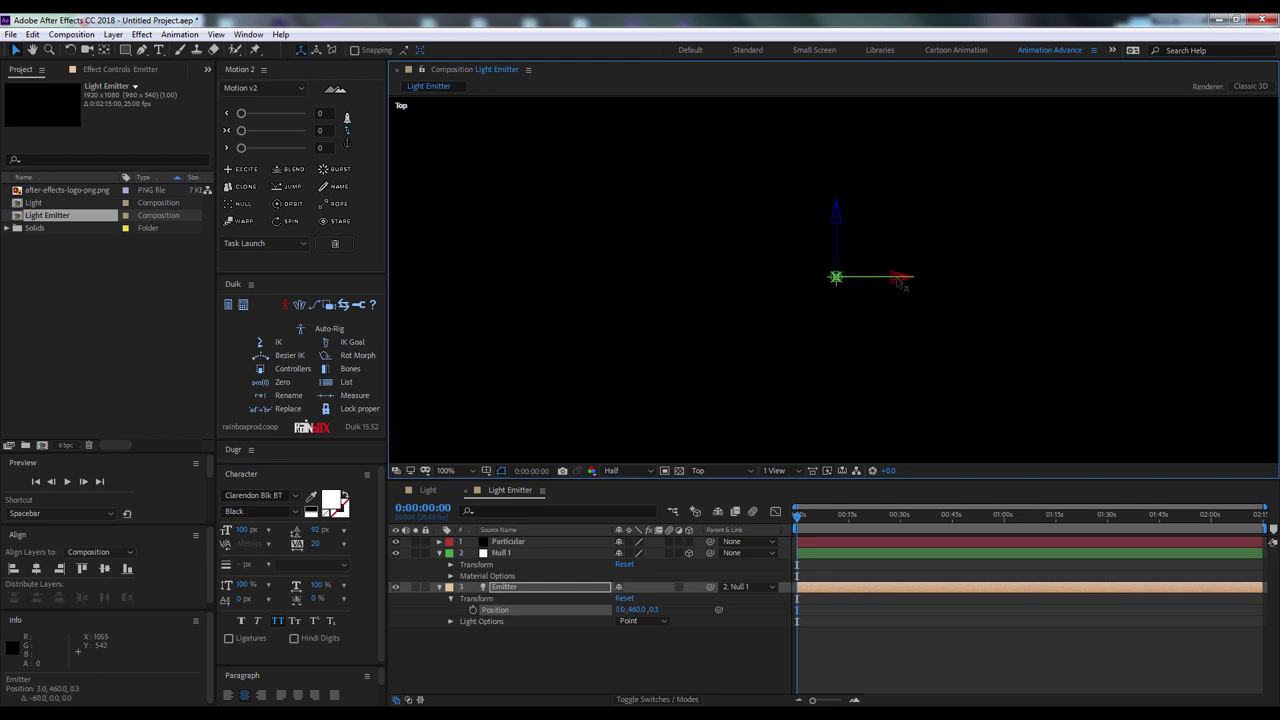
Raise the Emitter light to the null's corner, checking it in custom, top, front and camera views
left_click(743, 470)
left_click(722, 600)
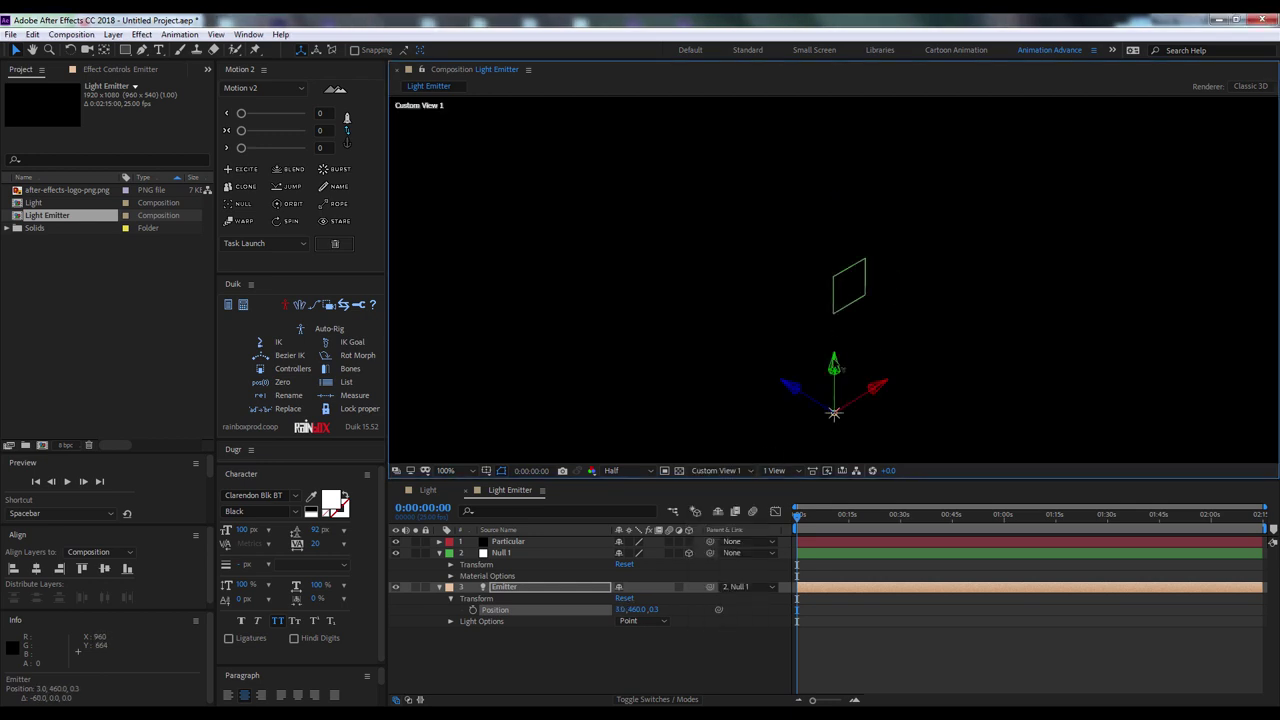
left_click_drag(834, 360, 822, 110)
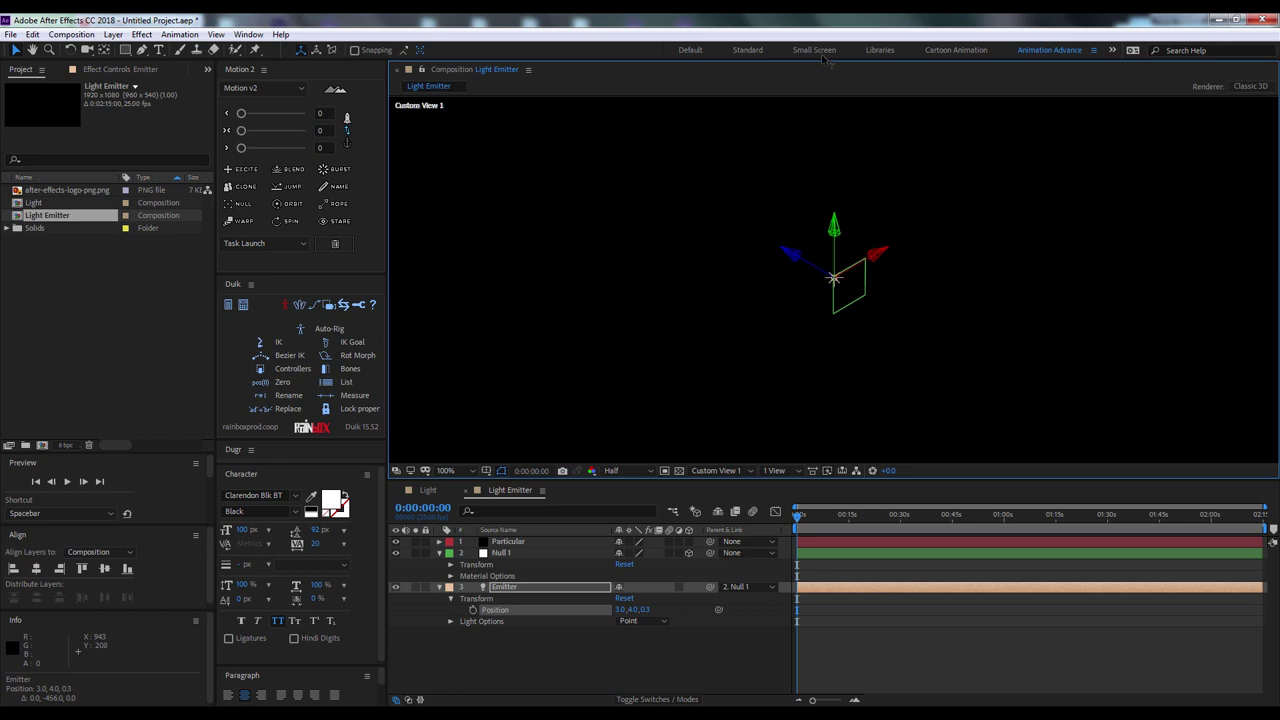
left_click(726, 472)
left_click(712, 530)
left_click(715, 470)
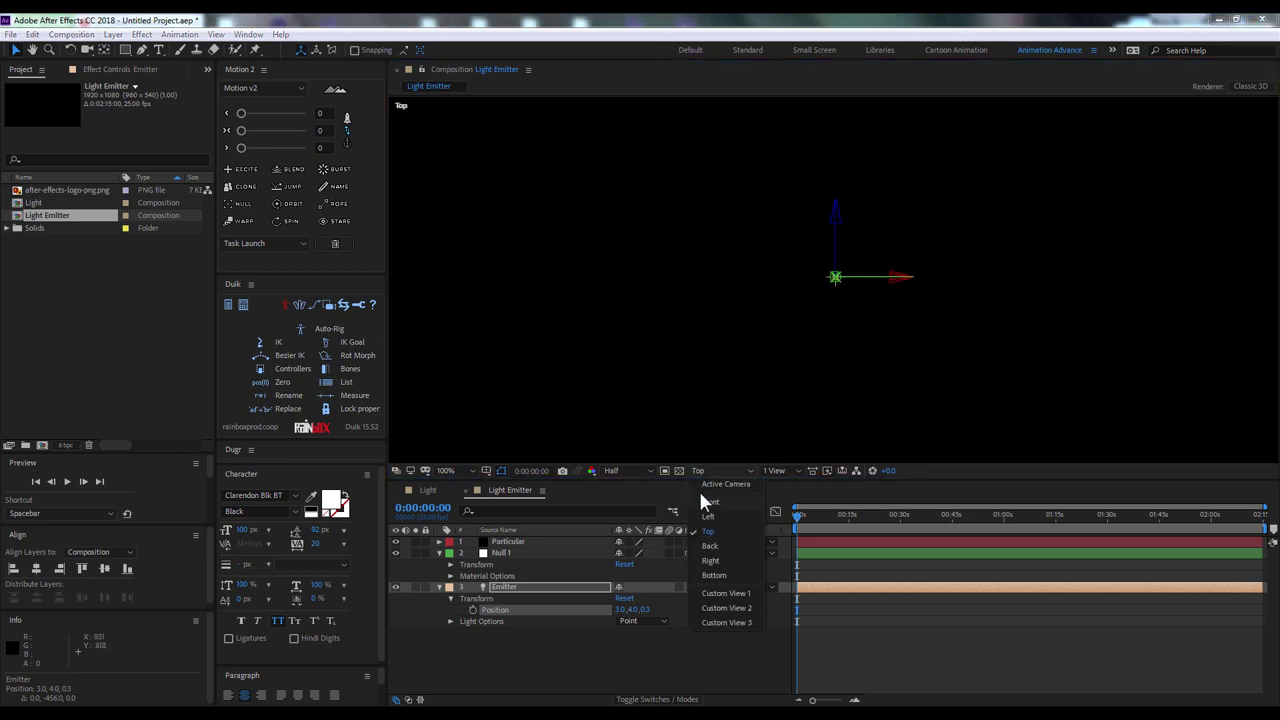
left_click(724, 594)
left_click(715, 470)
left_click(711, 502)
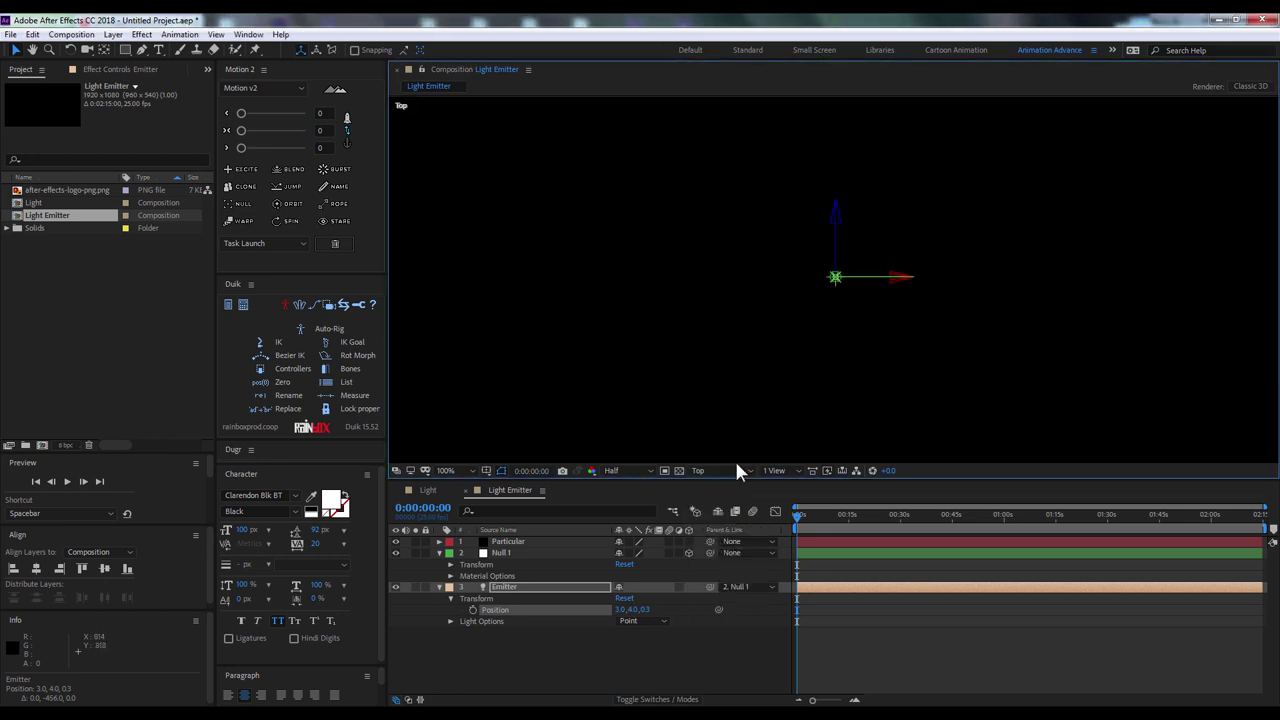
left_click(715, 470)
left_click(726, 490)
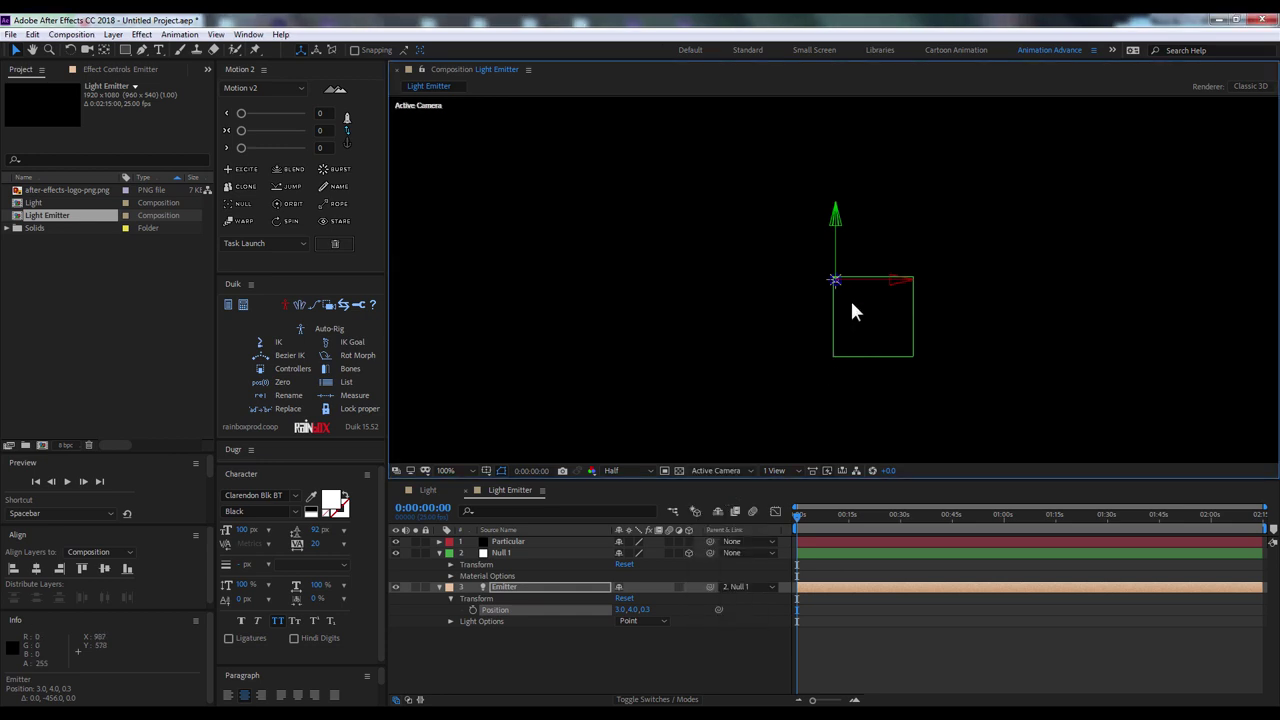
Nudge the Emitter light up to Y 0
left_click(836, 226)
left_click(839, 282)
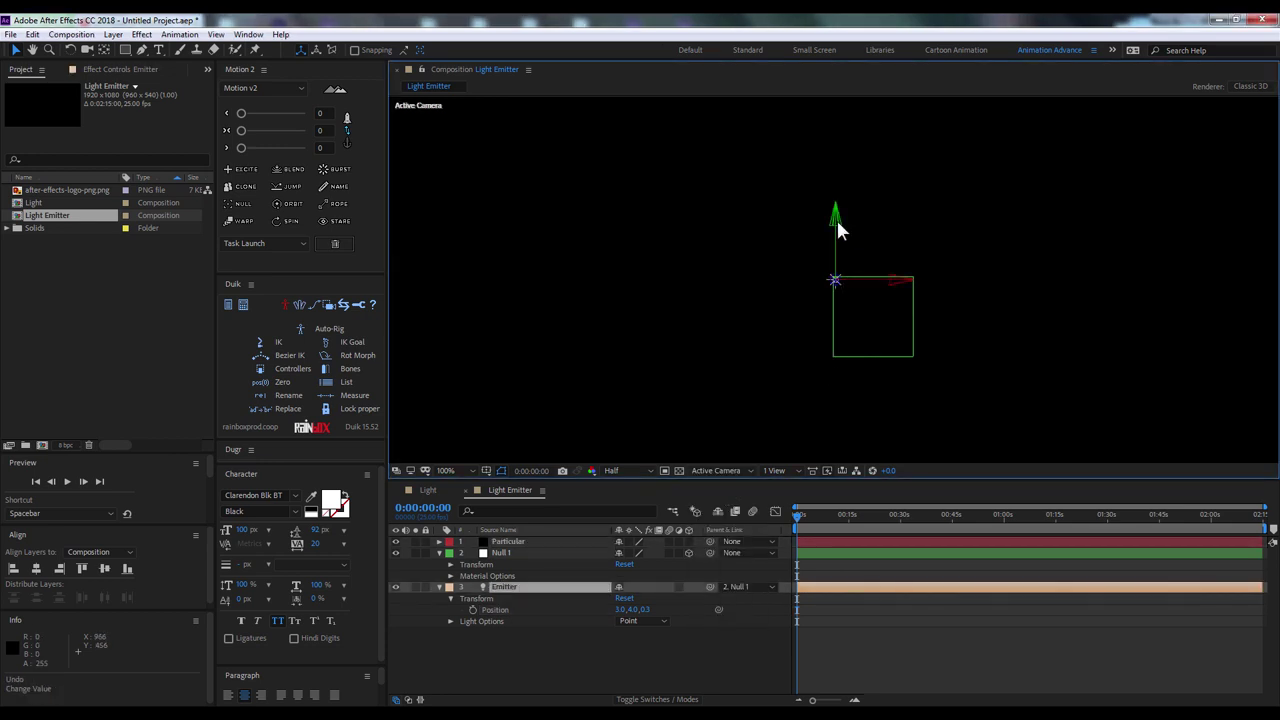
left_click(837, 224)
left_click(836, 281)
left_click_drag(835, 280, 835, 277)
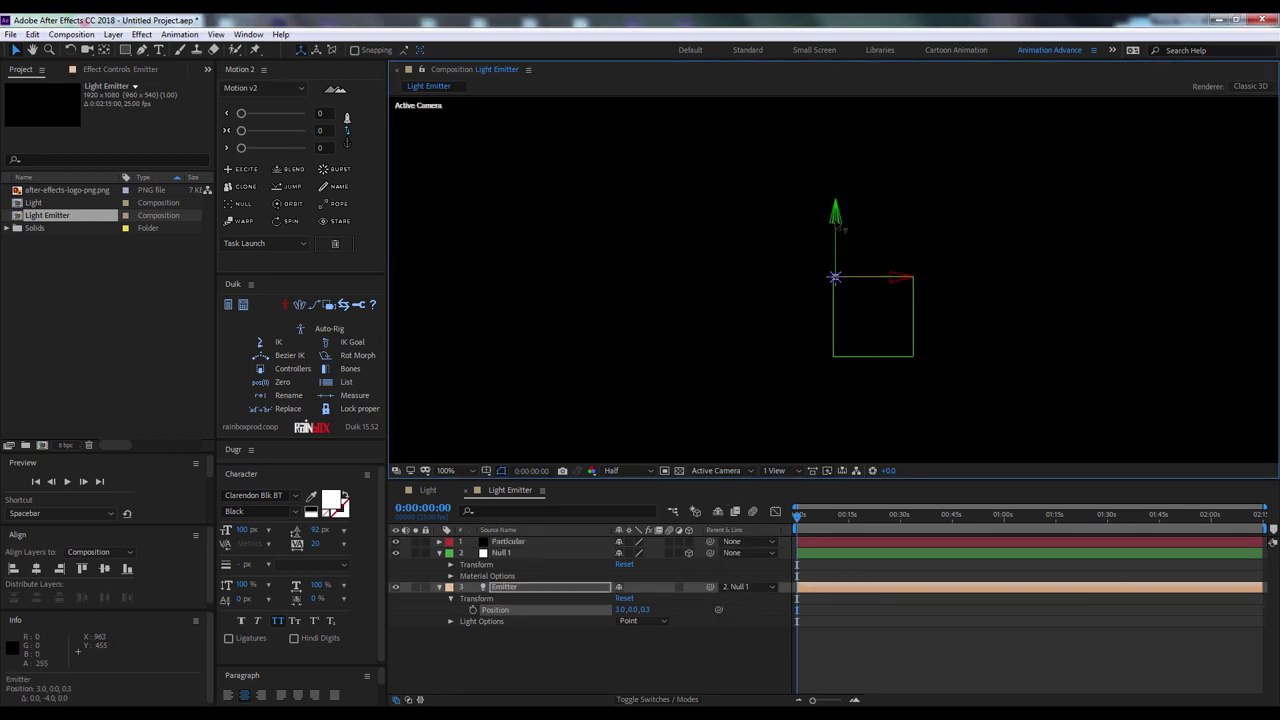
Collapse the Null 1 and Emitter layer properties, leaving Emitter selected
left_click(896, 354)
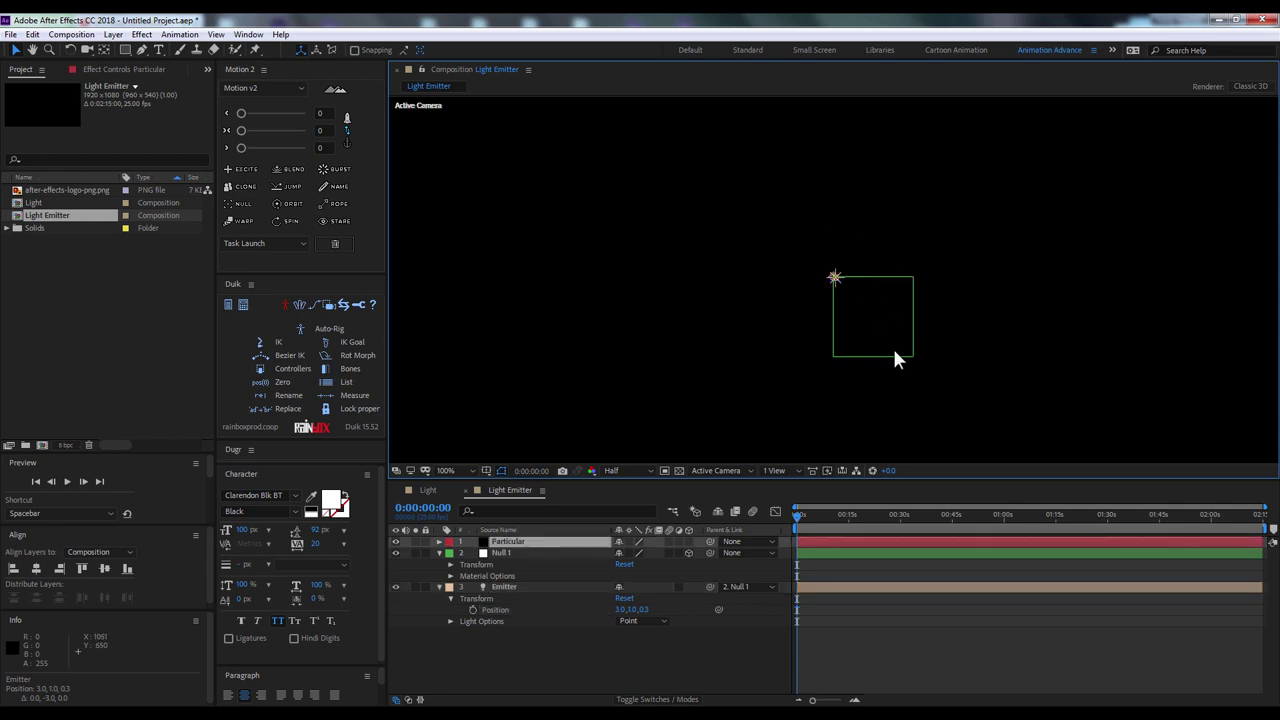
left_click(535, 552)
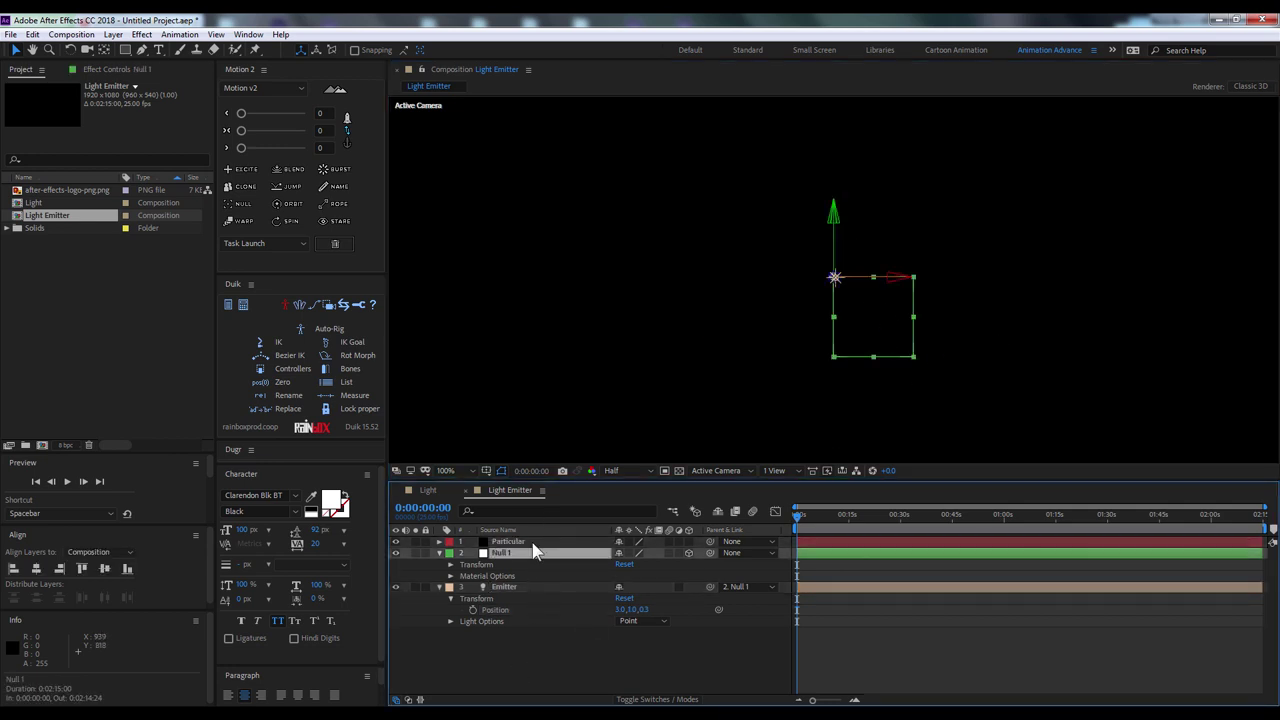
scroll(781, 322, "down", 4)
scroll(794, 328, "up", 2)
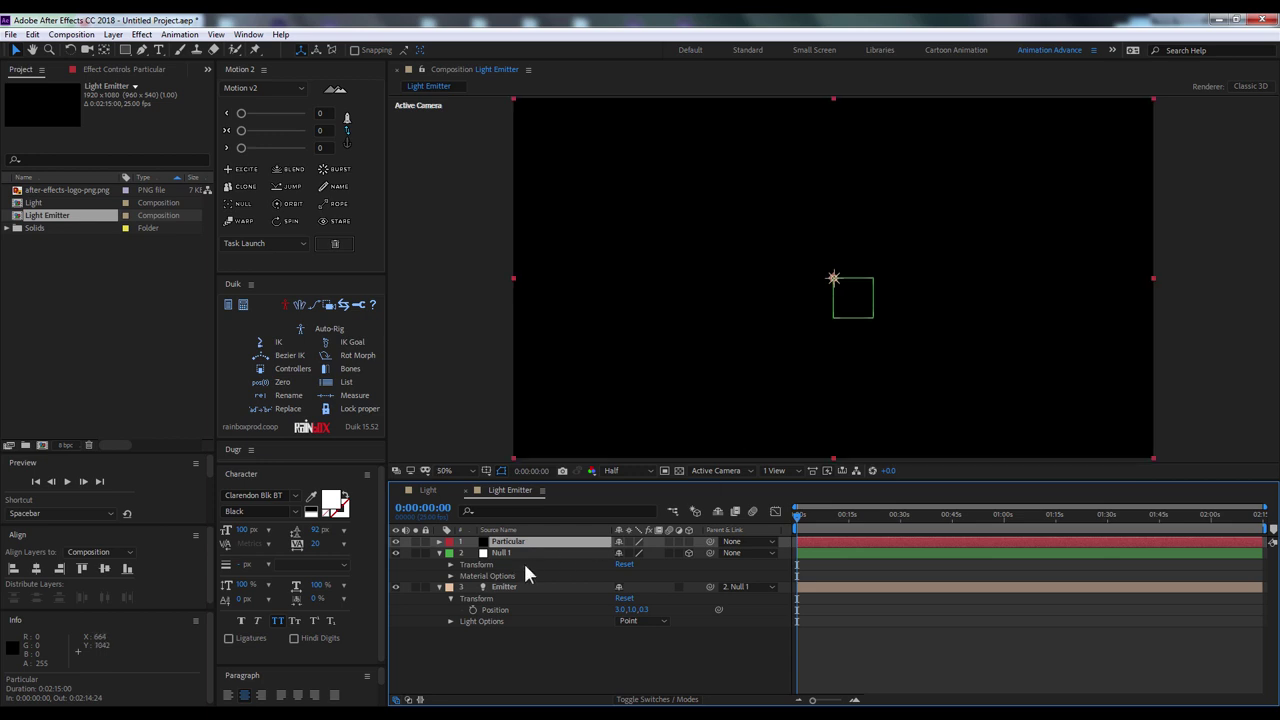
left_click(438, 553)
left_click(440, 564)
left_click(506, 563)
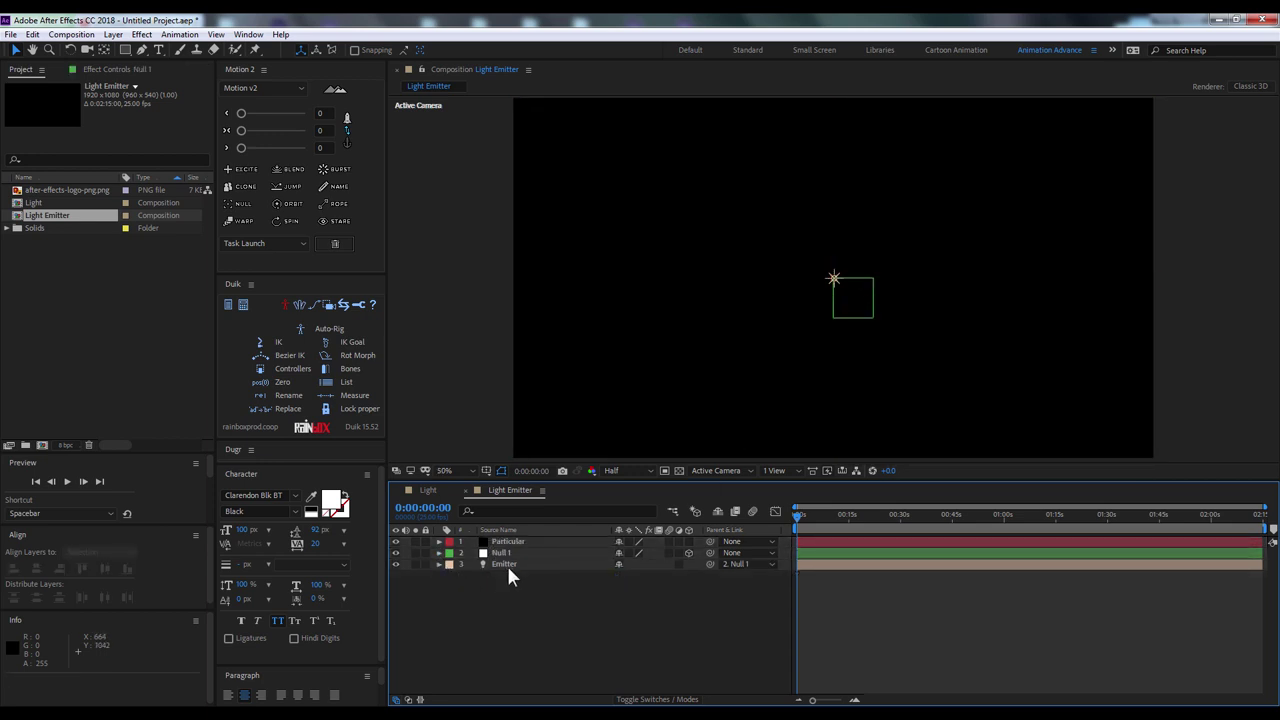
Apply the Trapcode Particular effect to the Particular layer
right_click(508, 541)
mouse_move(630, 370)
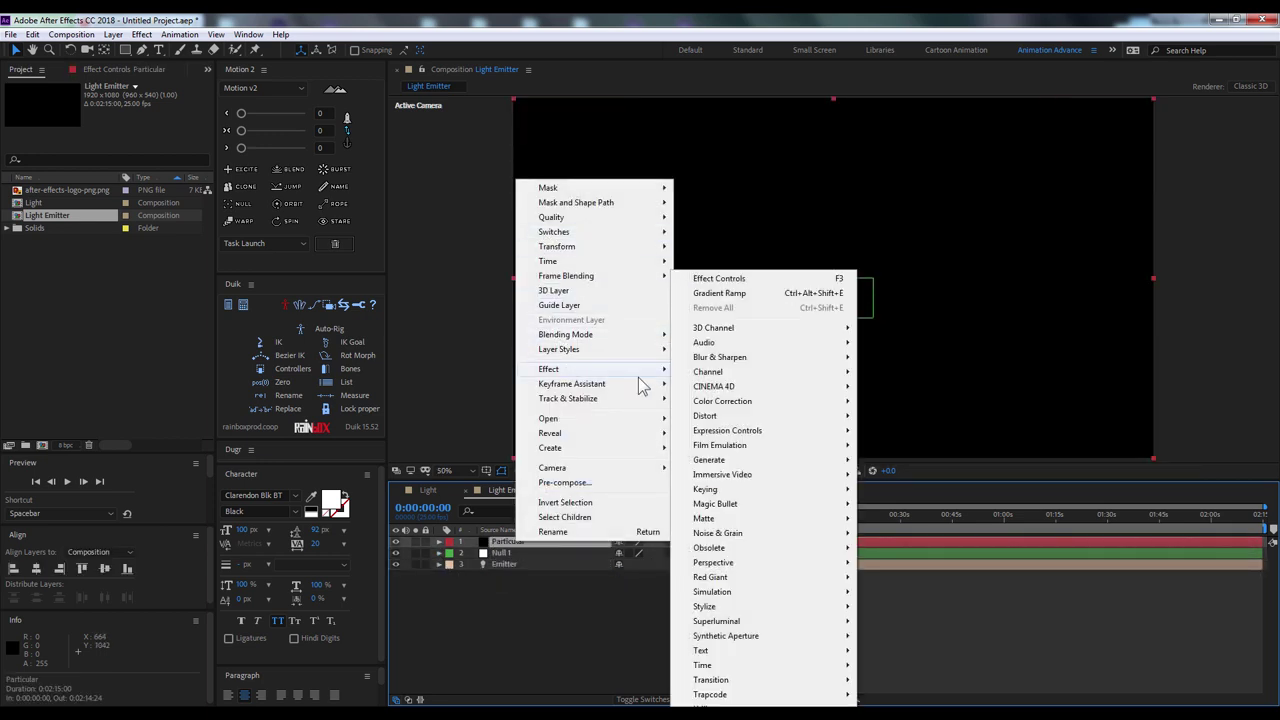
mouse_move(727, 697)
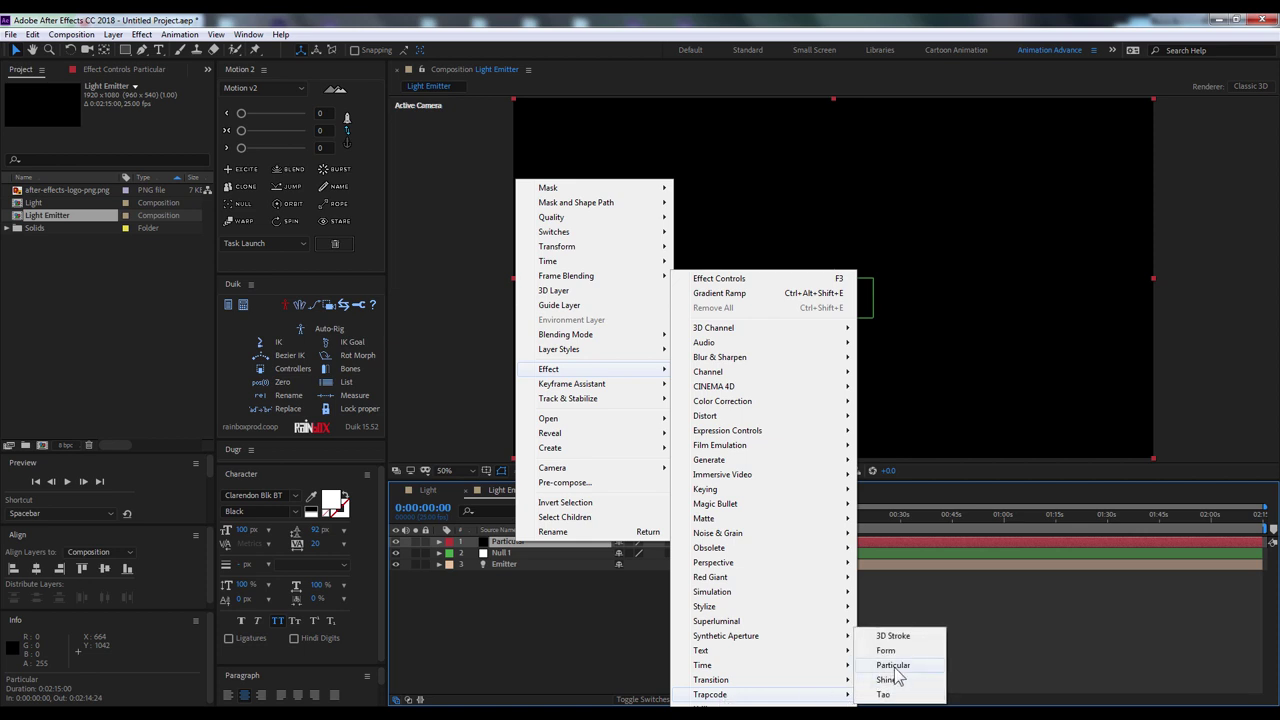
left_click(893, 666)
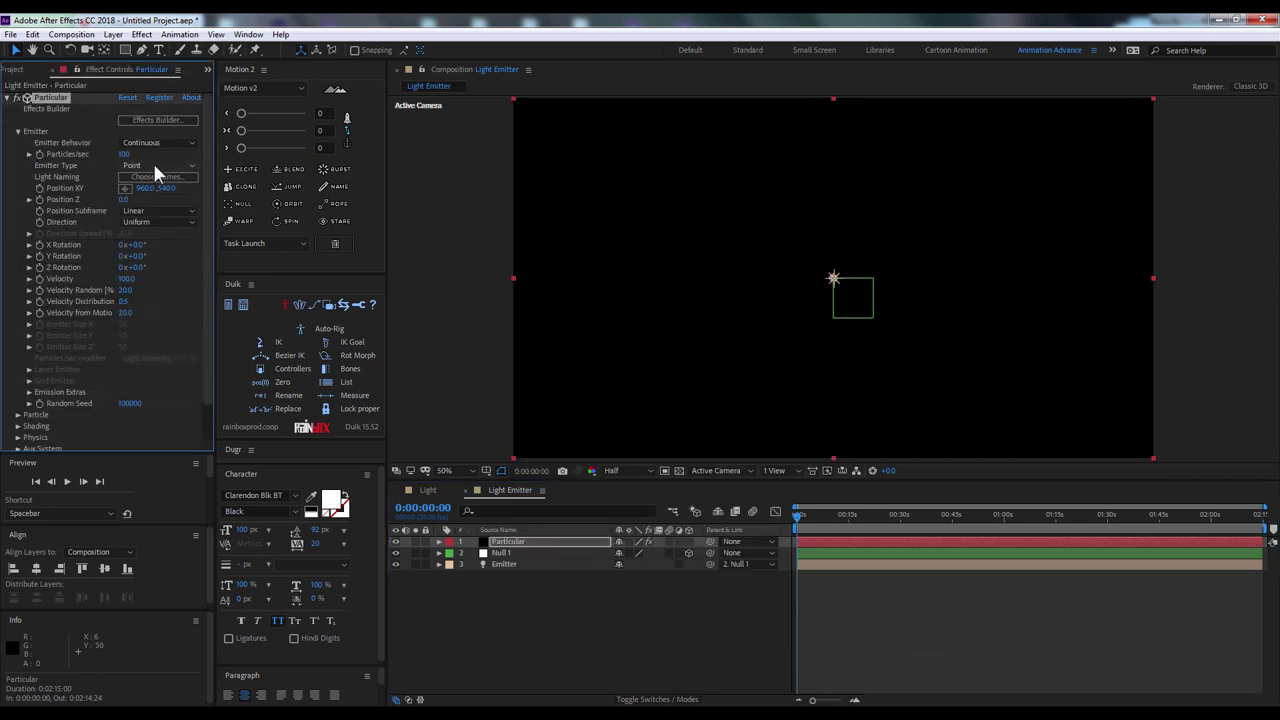
Keep the Point emitter type, confirm the Emitter light-emitter name, and scrub to preview particles
left_click(155, 167)
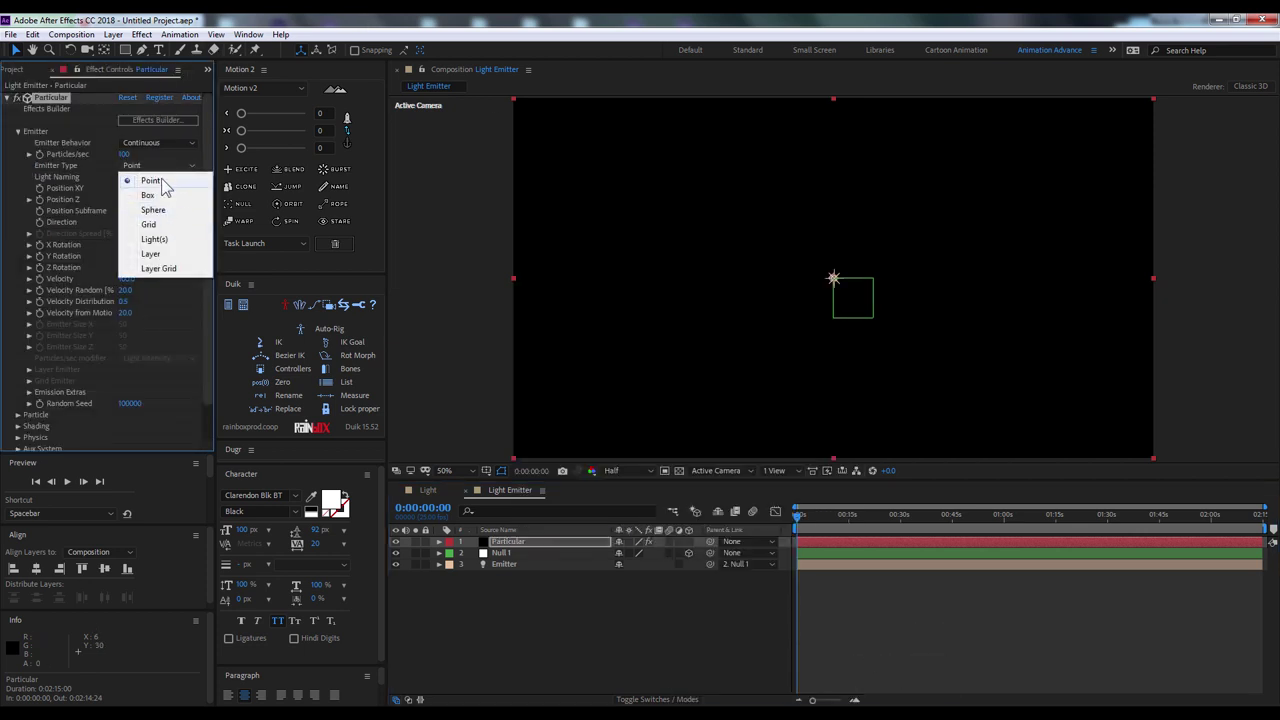
left_click(162, 181)
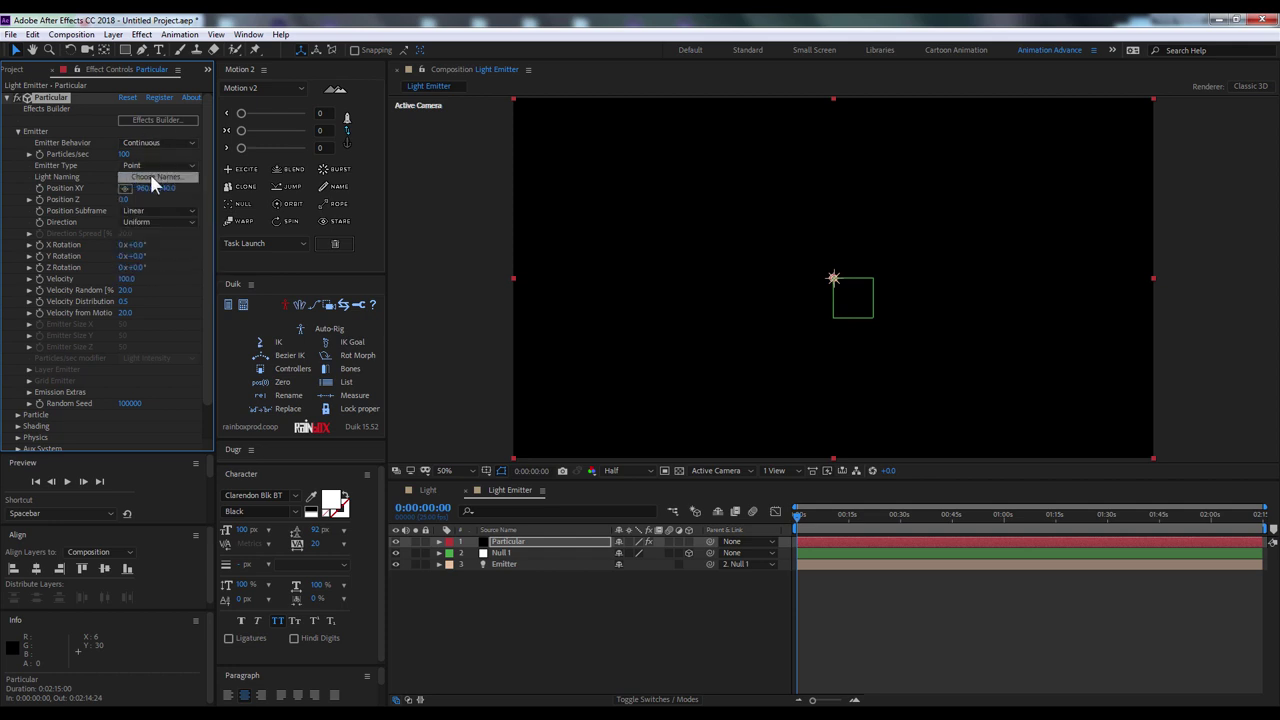
left_click(151, 177)
type("Emitter")
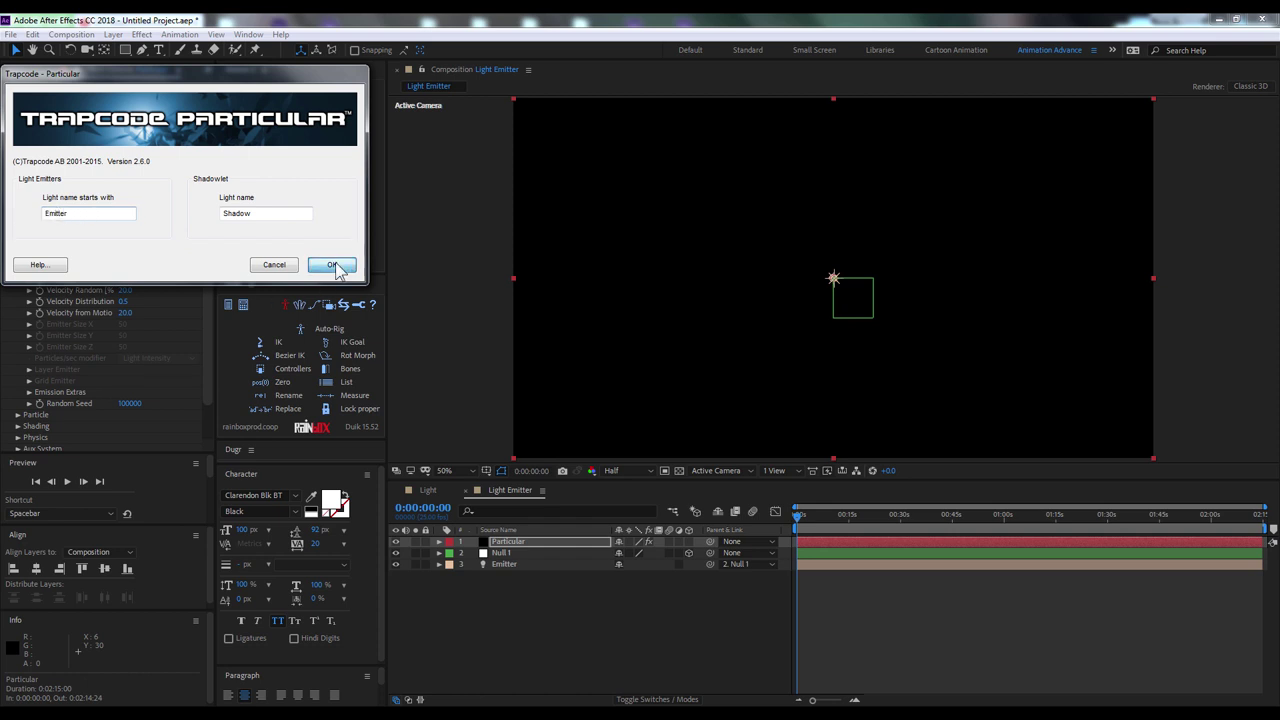
left_click(333, 266)
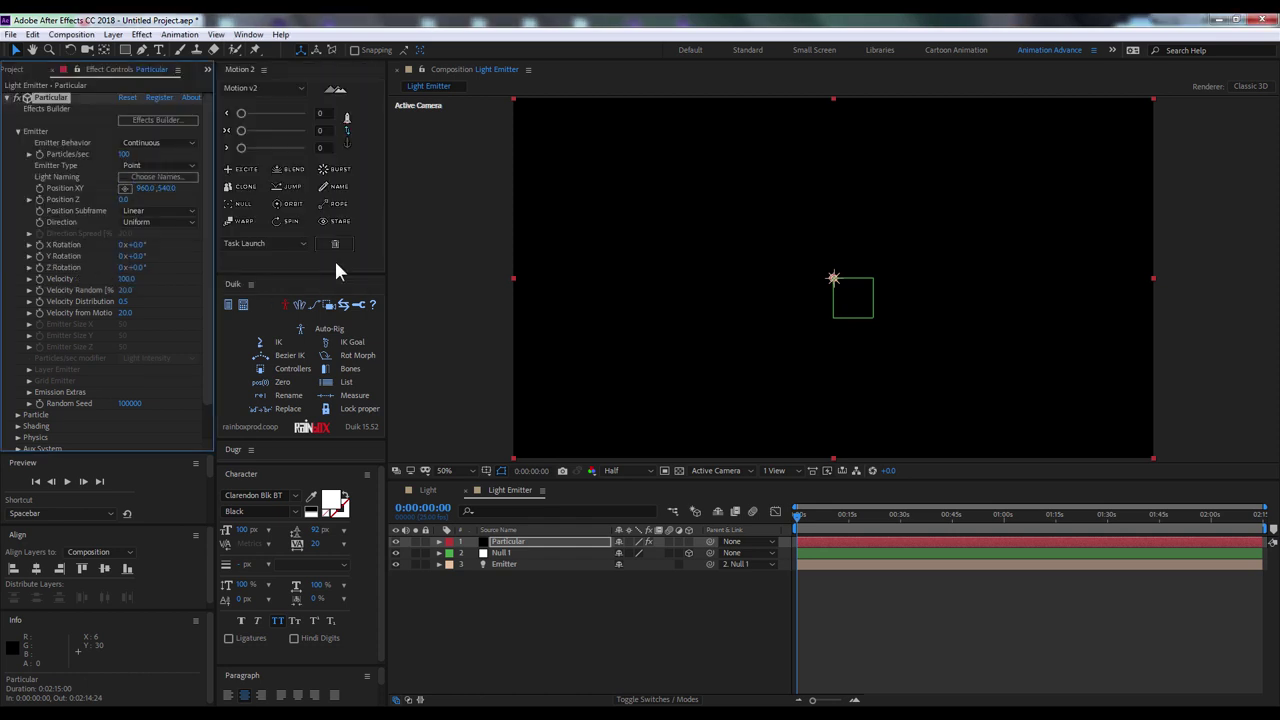
left_click(853, 700)
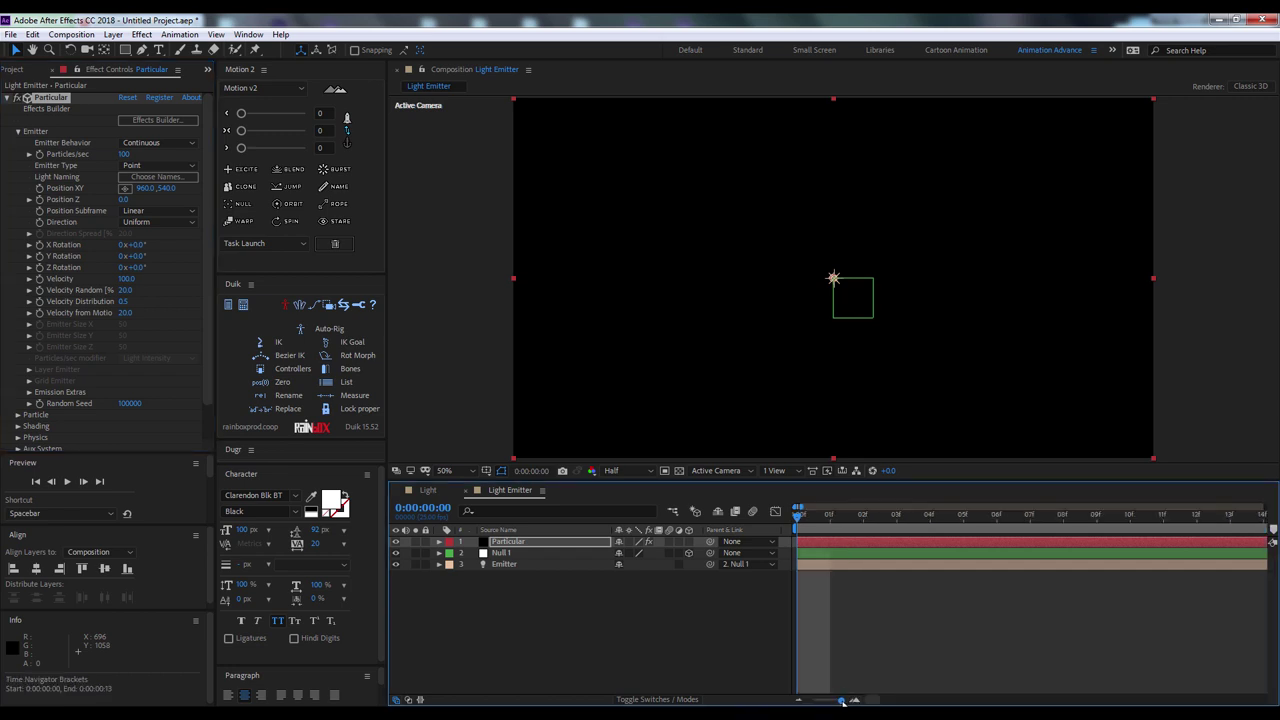
left_click_drag(842, 702, 835, 700)
left_click_drag(830, 514, 796, 530)
Reveal Null 1's Position, move it upward, and scrub to preview the emission
left_click(502, 553)
key("p")
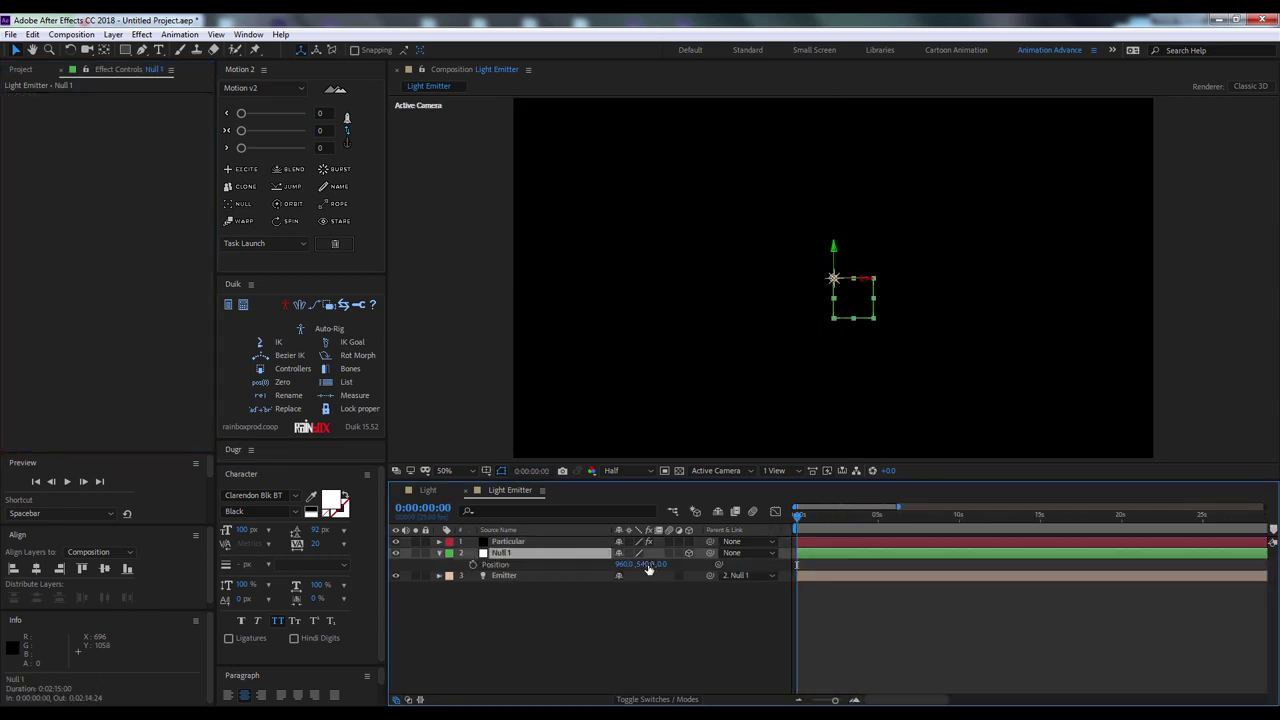
left_click_drag(648, 568, 560, 566)
left_click_drag(798, 516, 778, 538)
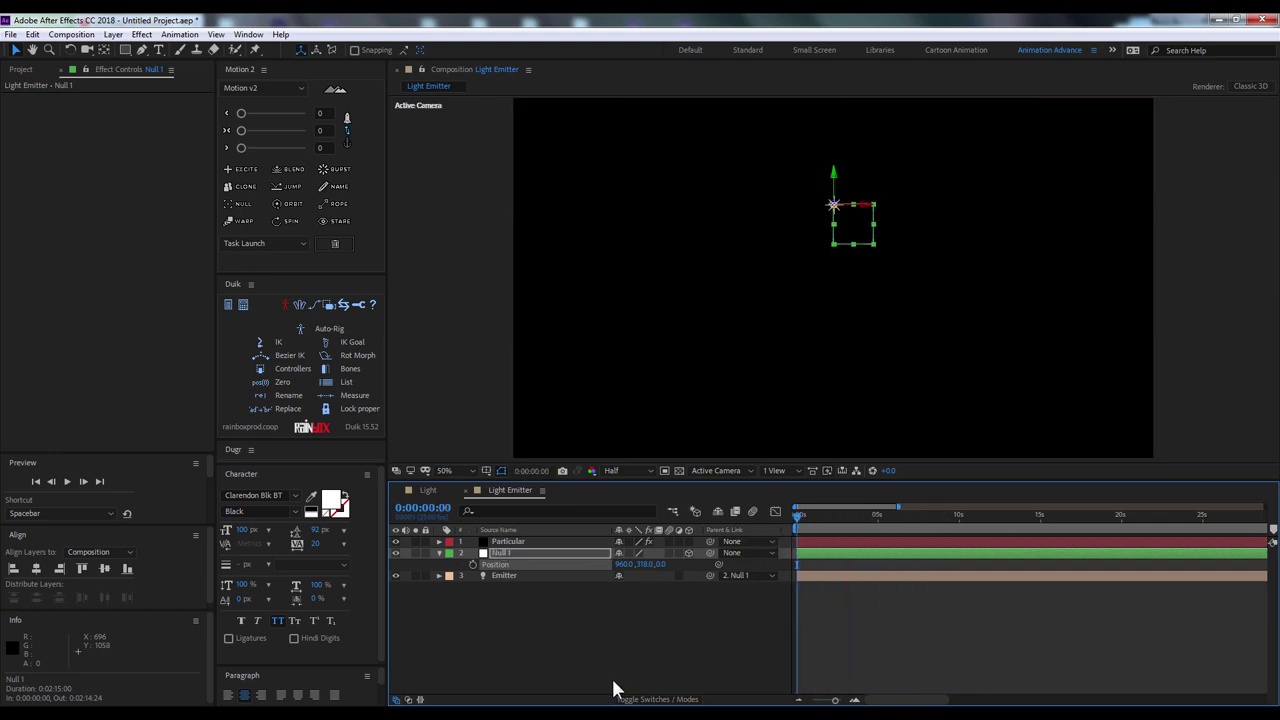
Put the Emitter layer above Null 1 and set Particular's Emitter Type to Light(s), keeping Continuous
left_click_drag(508, 576, 510, 538)
left_click(508, 553)
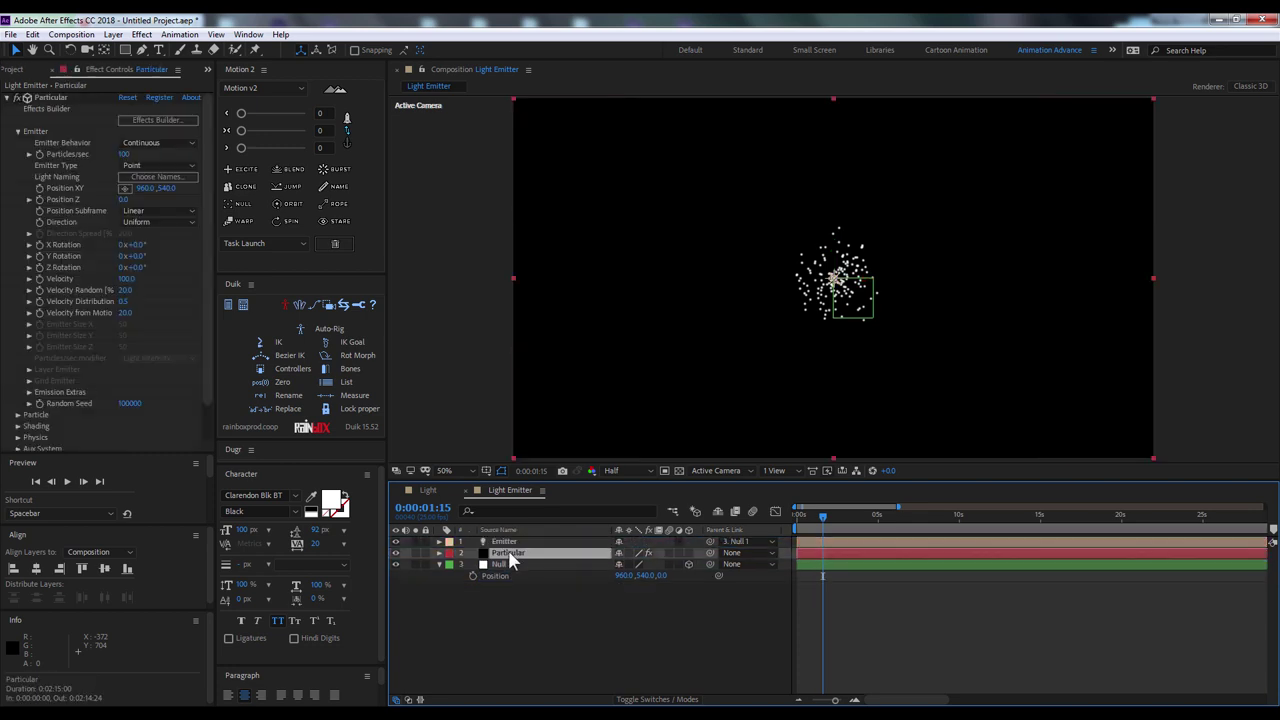
left_click(156, 143)
left_click(166, 189)
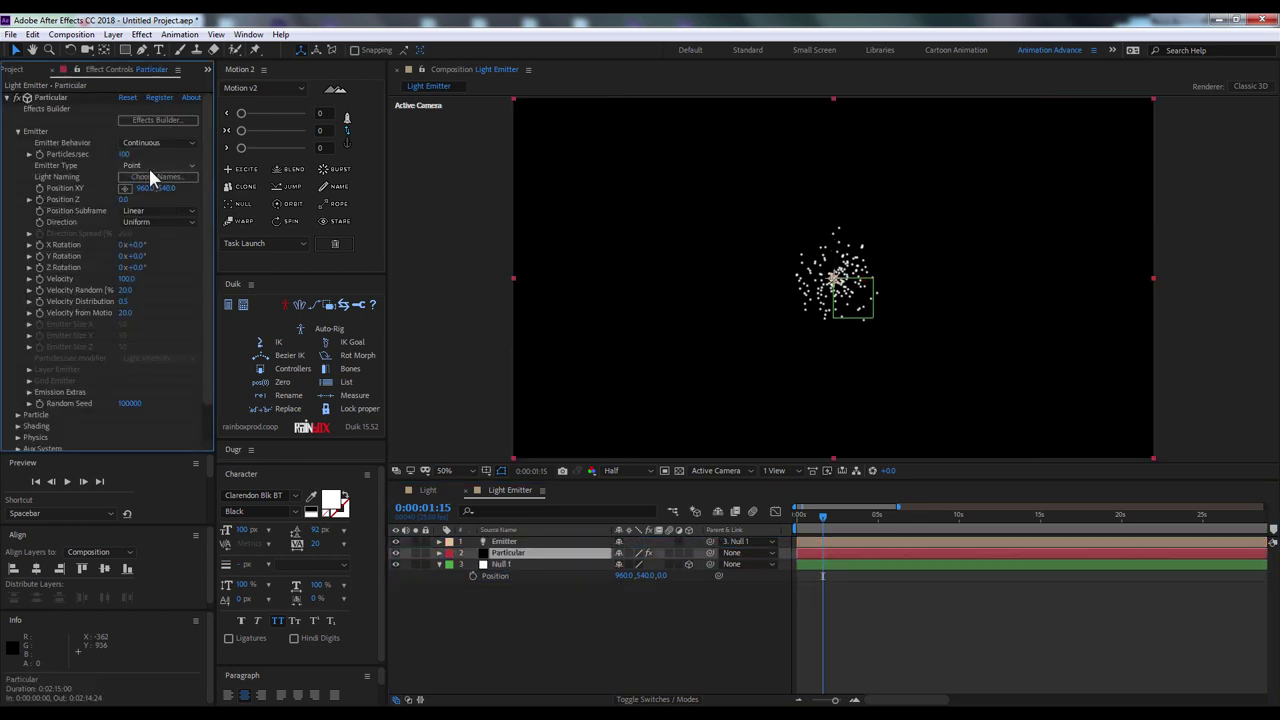
left_click(148, 165)
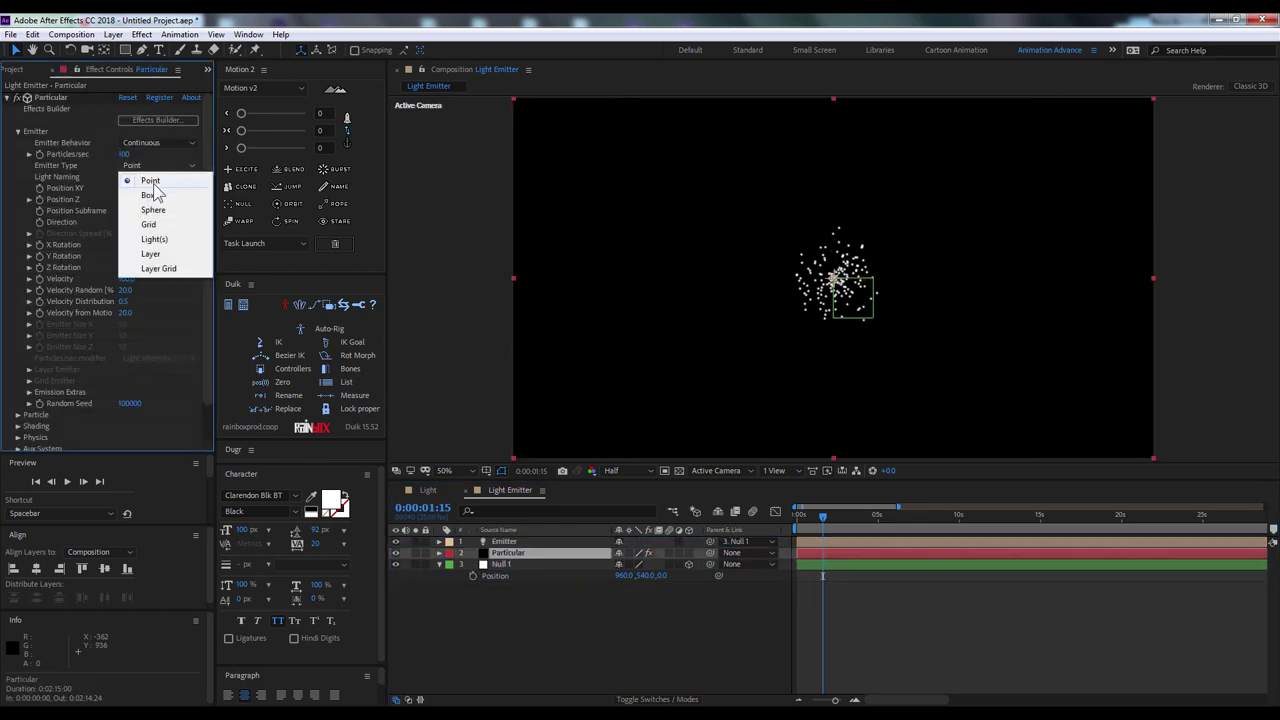
left_click(164, 244)
Move Null 1 down and left, scrub to preview, then return to the comp start
left_click(539, 638)
left_click(545, 564)
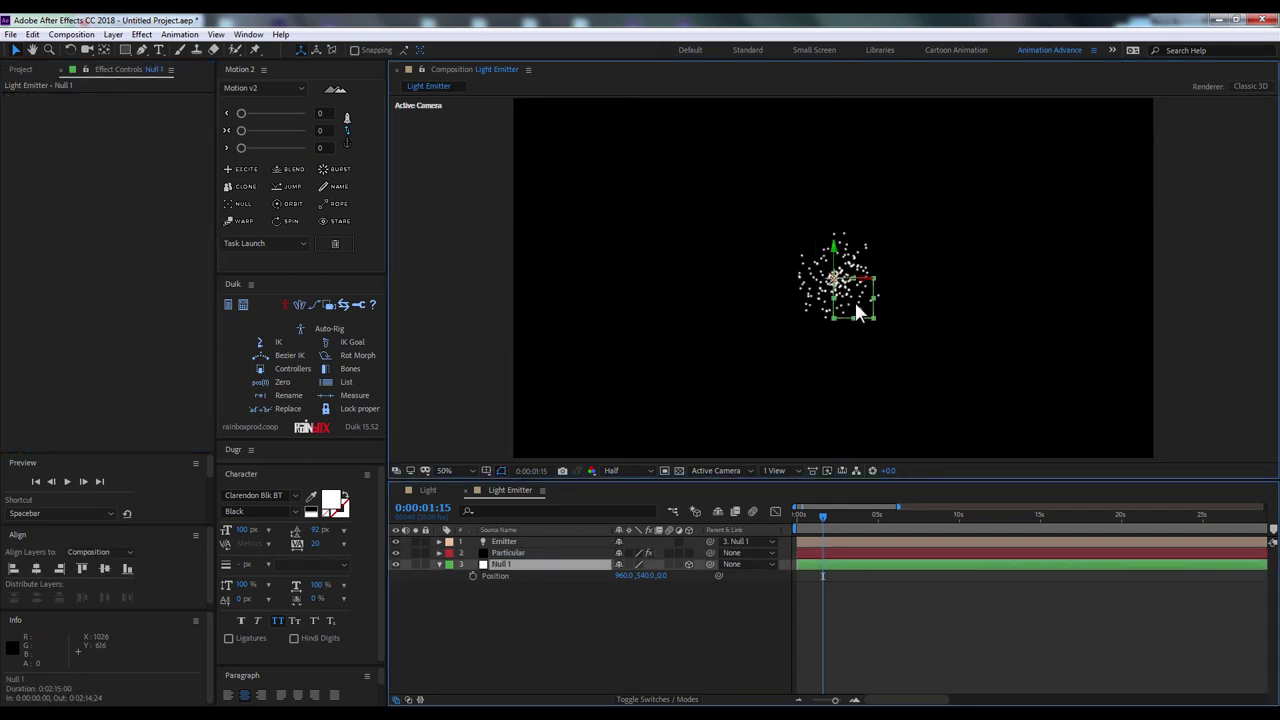
left_click_drag(857, 313, 819, 341)
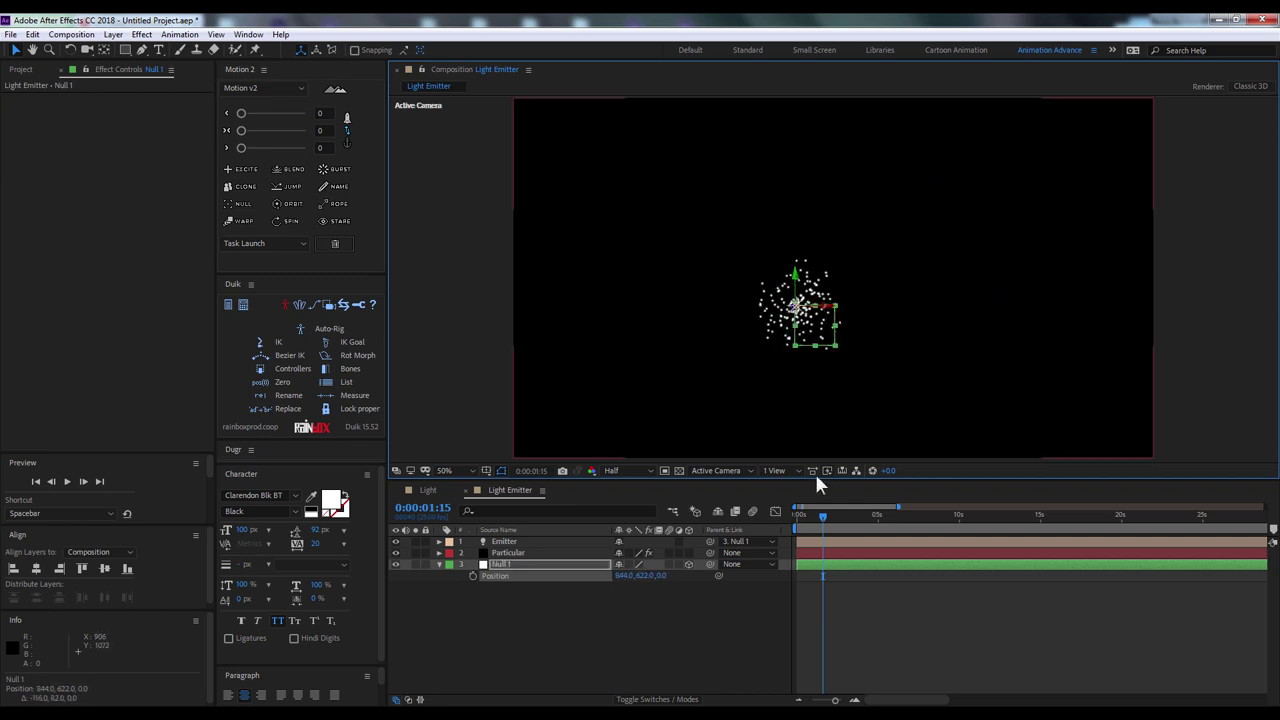
left_click_drag(822, 516, 916, 516)
left_click_drag(650, 575, 598, 564)
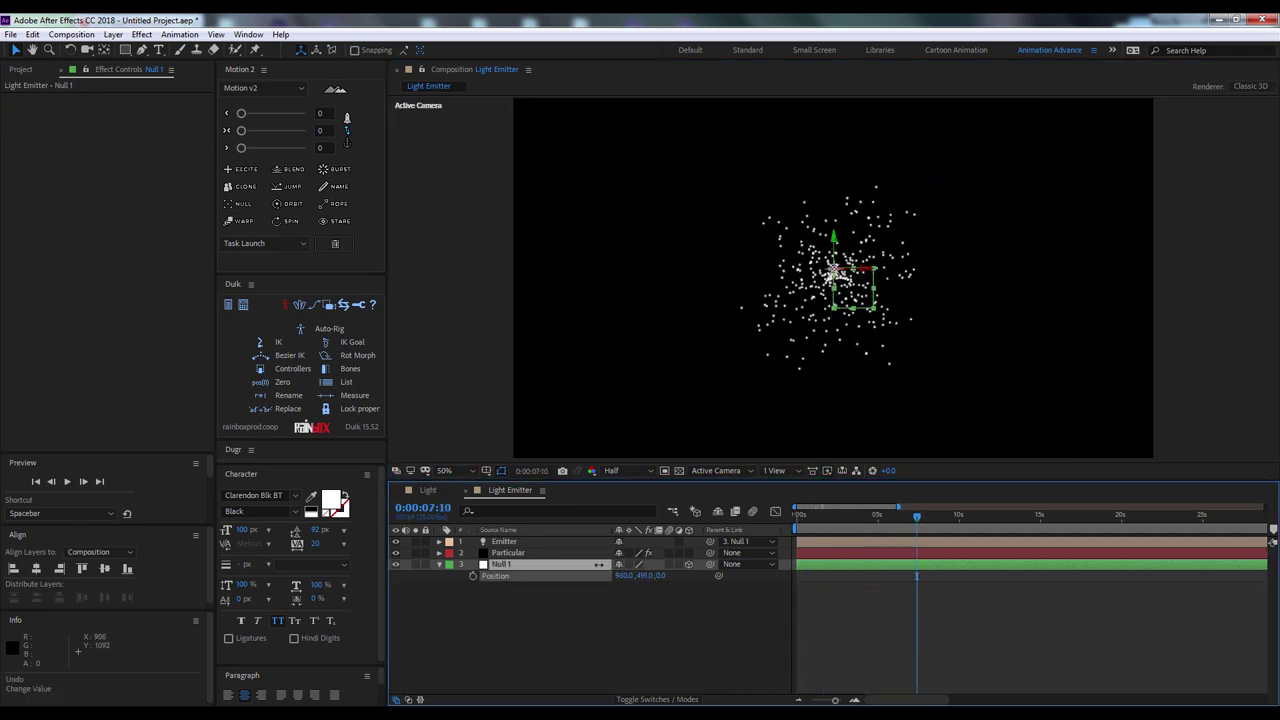
left_click_drag(916, 516, 873, 520)
key("equal")
key("equal")
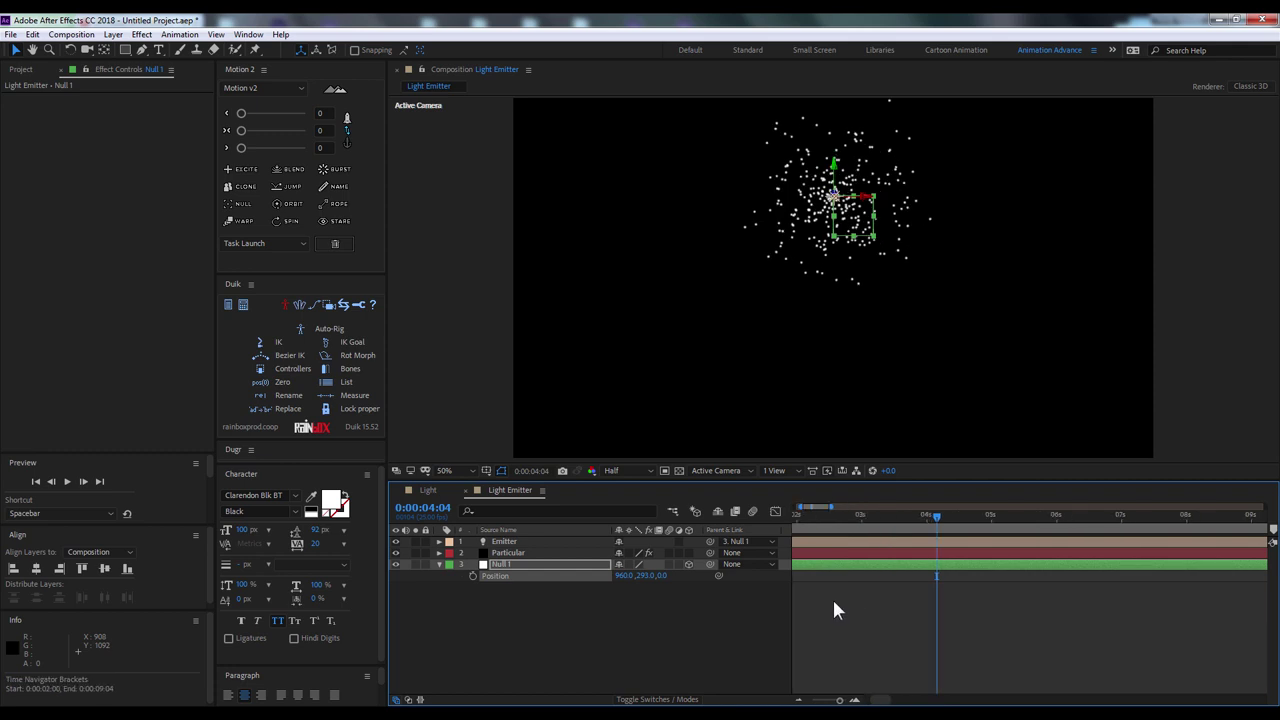
key("Home")
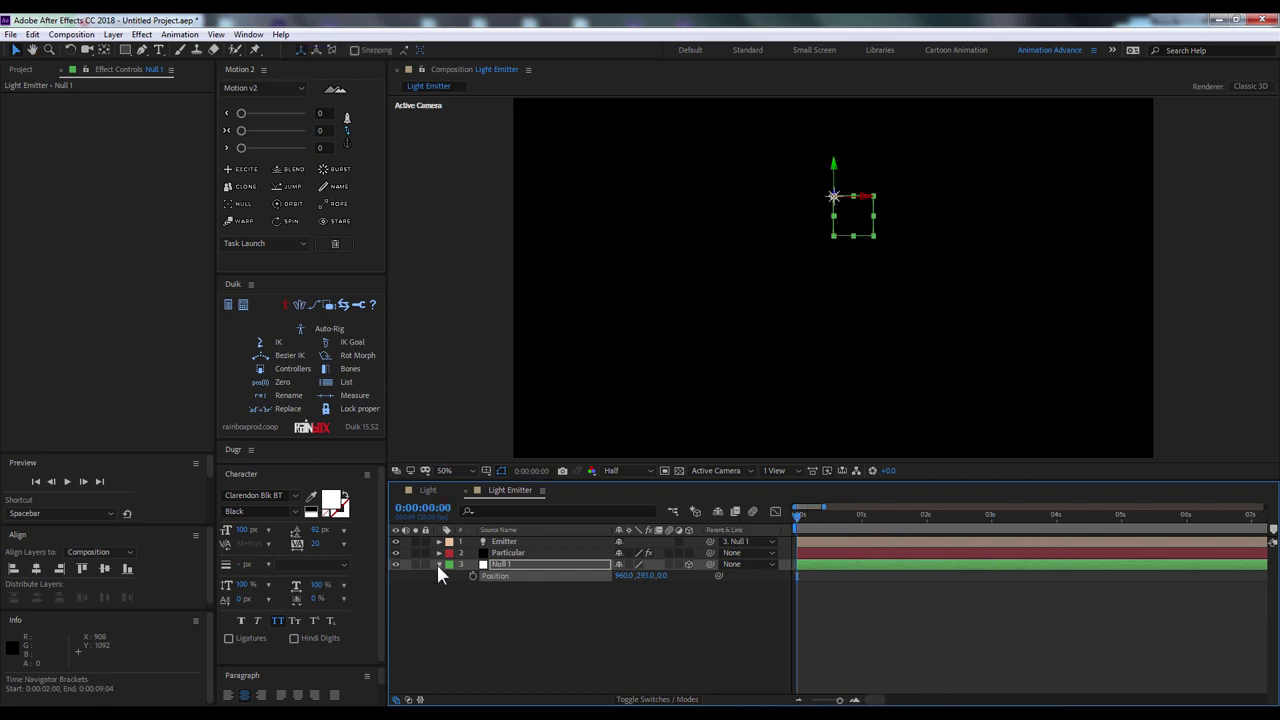
Try moving Null 1 left and right, undoing each, leaving its Position at 1536, 540, 0
left_click_drag(620, 575, 570, 575)
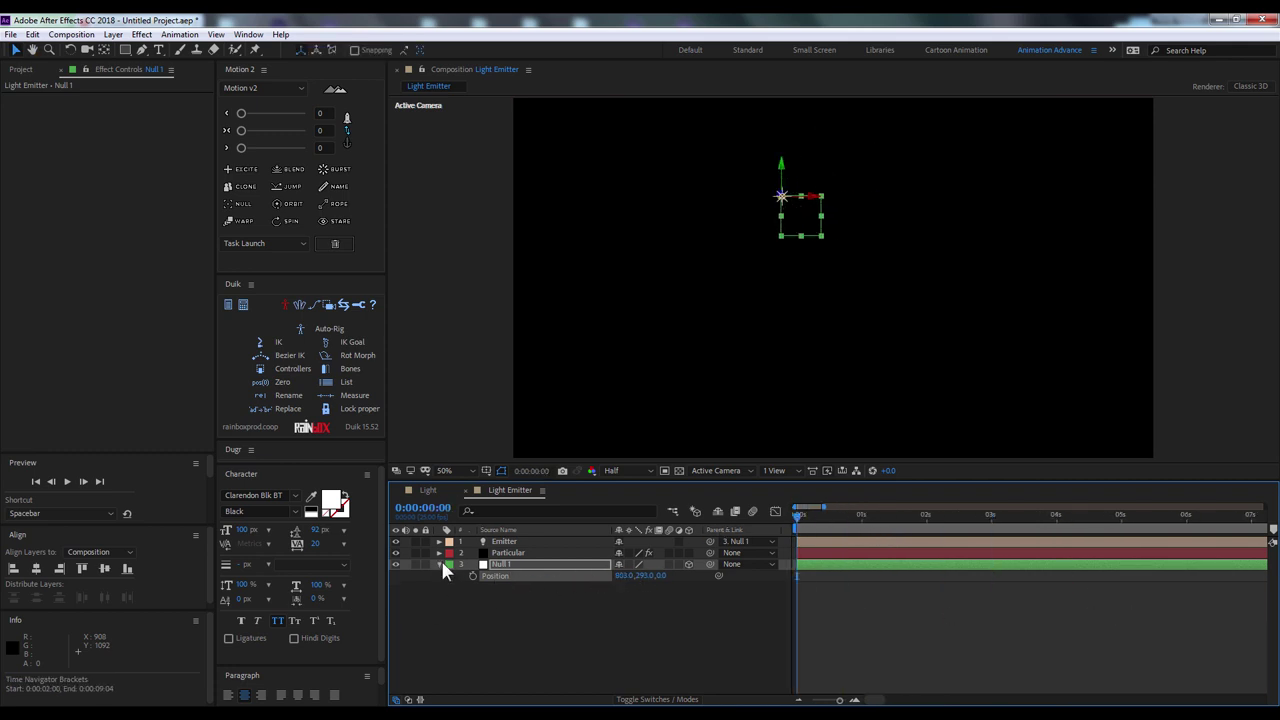
key("ctrl+z")
mouse_move(832, 520)
left_mouse_down()
mouse_move(921, 518)
mouse_move(797, 518)
left_mouse_up()
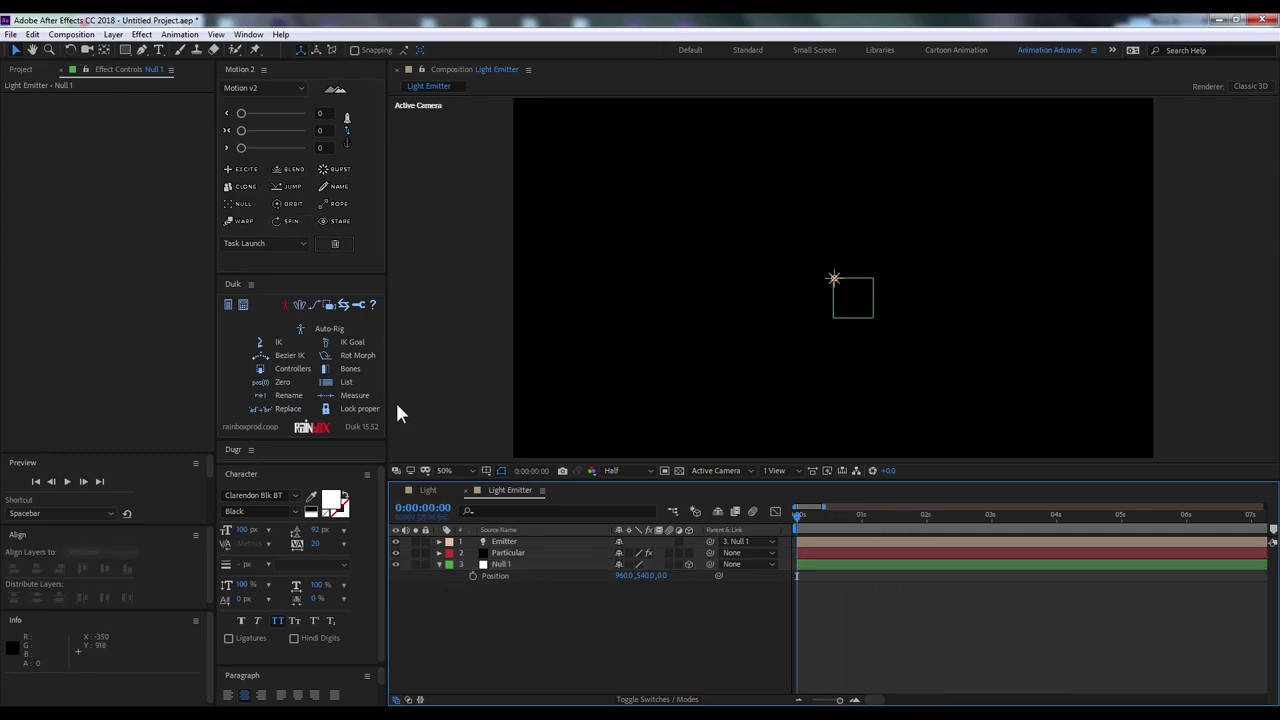
left_click(486, 565)
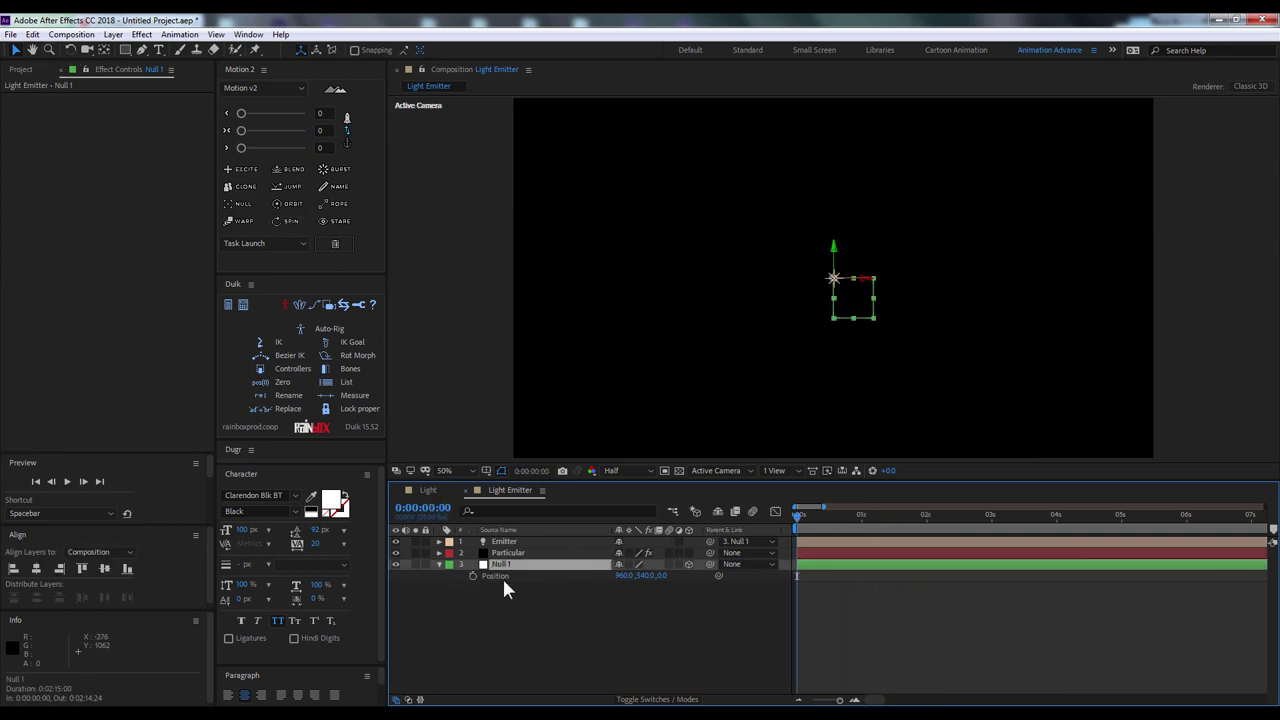
left_click_drag(861, 283, 1210, 290)
key("ctrl+z")
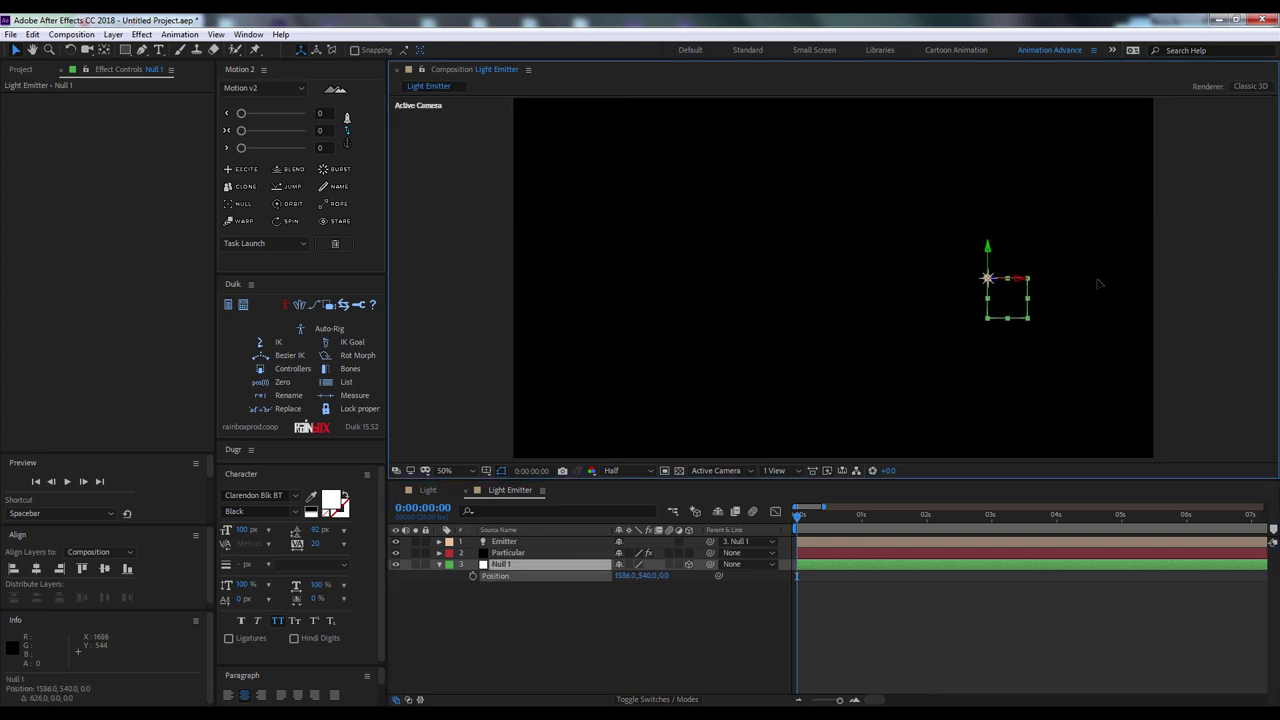
Keyframe Null 1's Position at the start and far to the left around three seconds
left_click(473, 576)
left_click_drag(823, 512, 991, 530)
left_click_drag(625, 576, 472, 576)
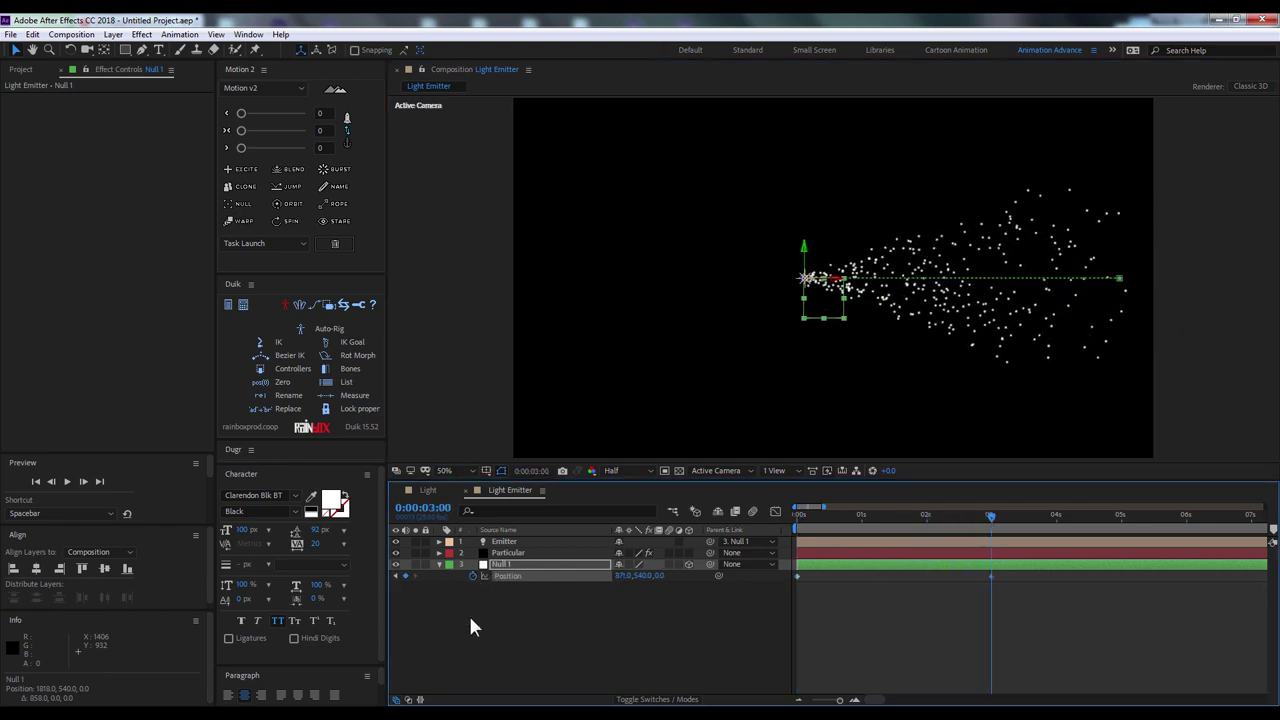
left_click_drag(623, 592, 603, 537)
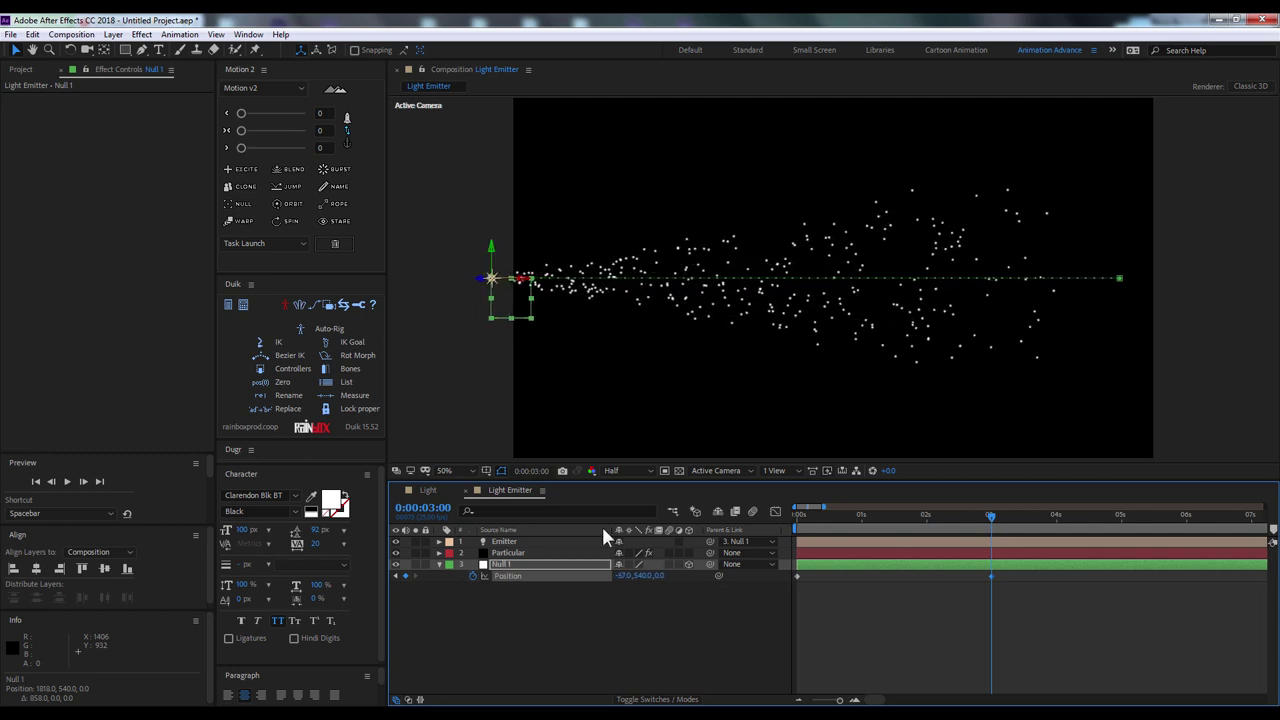
key("Home")
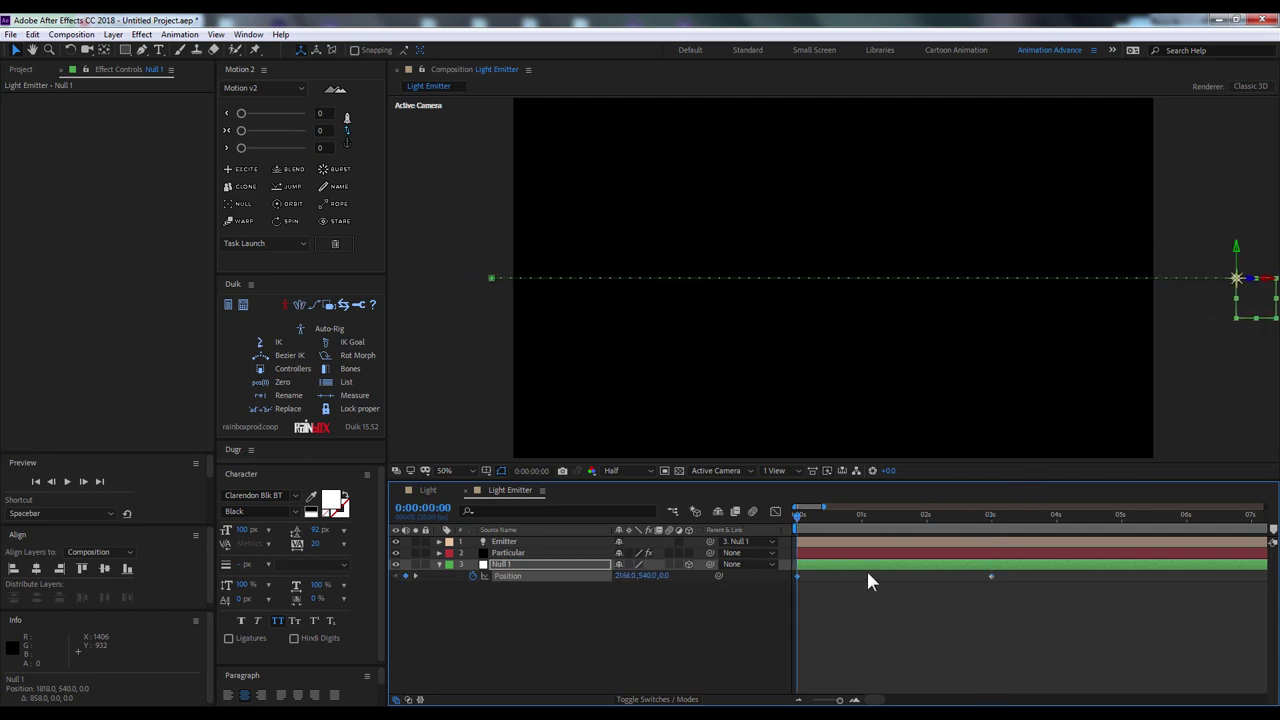
left_click(916, 604)
Move the end keyframe to four seconds with Null 1 at -331, 540, and preview the trail
left_click_drag(823, 528, 1060, 541)
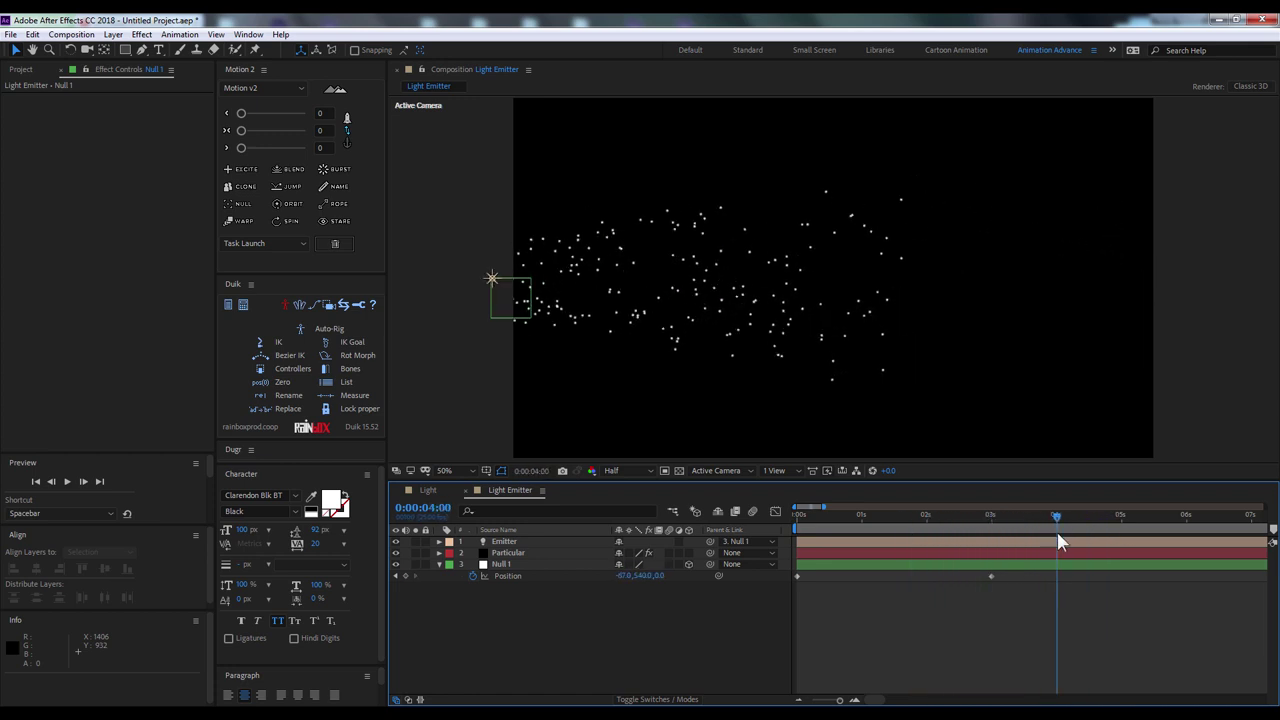
left_click_drag(991, 576, 1057, 576)
left_click_drag(624, 576, 560, 577)
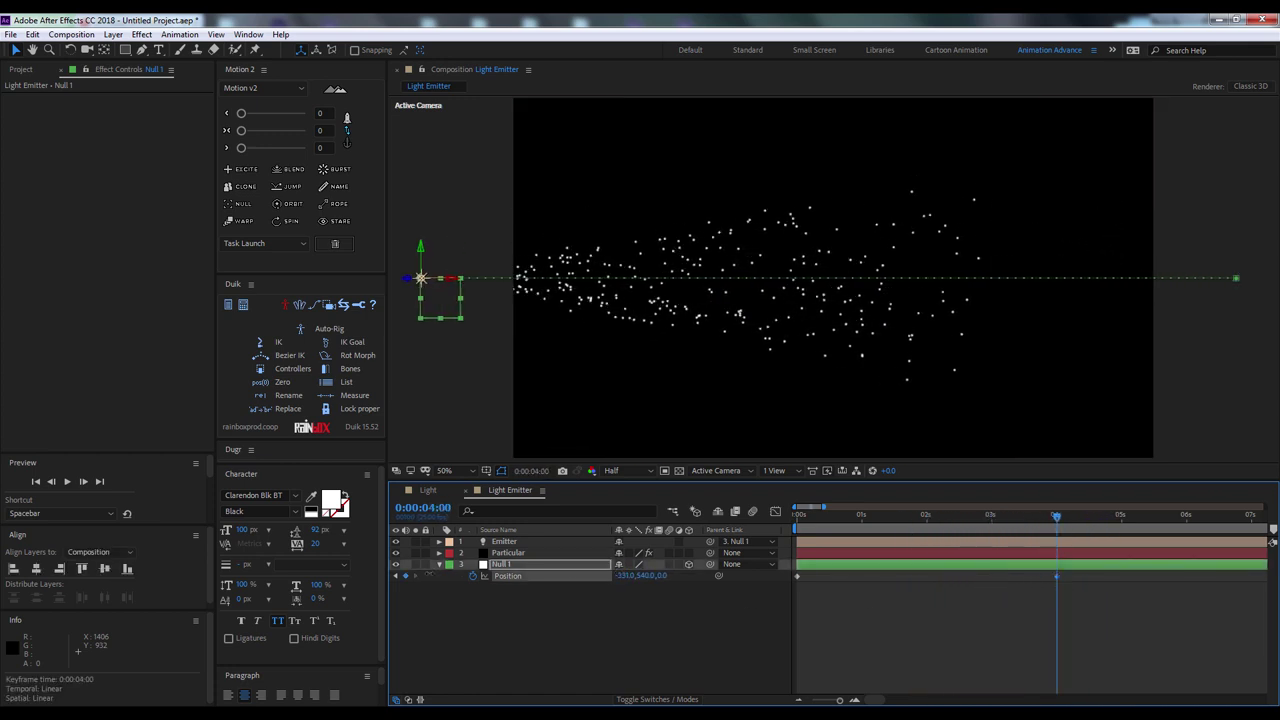
left_click_drag(897, 531, 1134, 541)
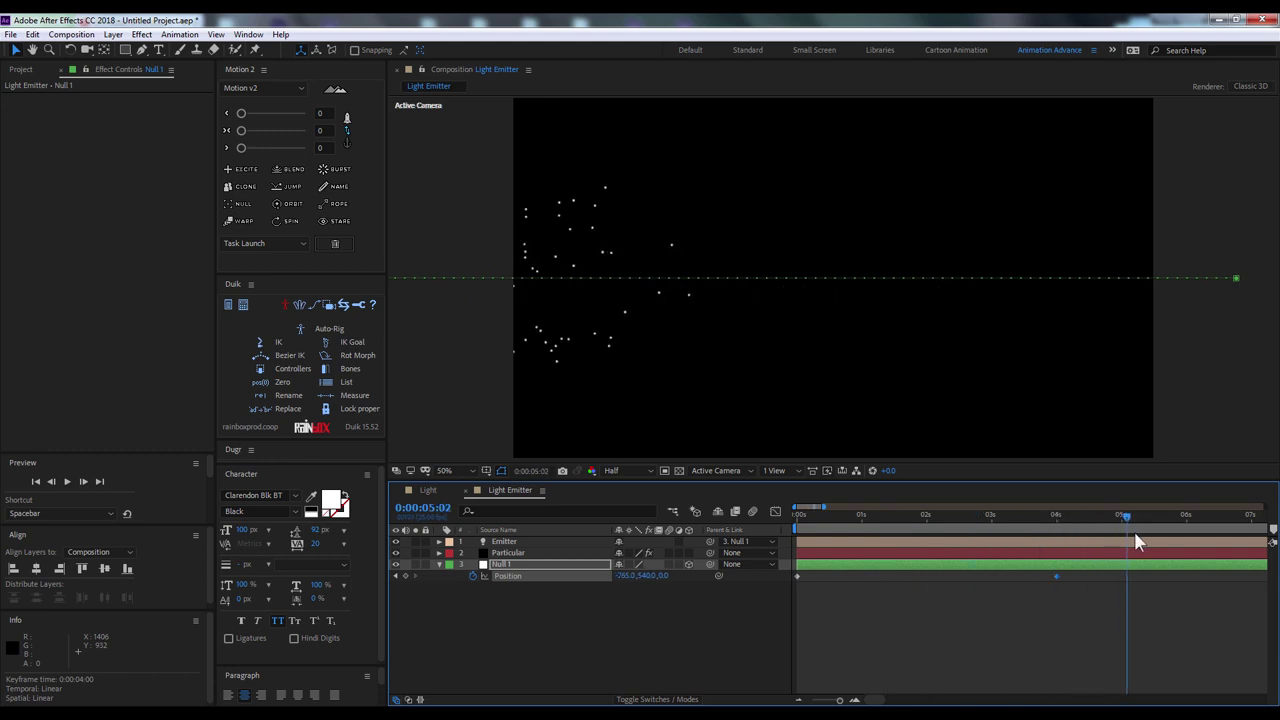
mouse_move(970, 537)
left_mouse_down()
mouse_move(941, 531)
mouse_move(961, 531)
left_mouse_up()
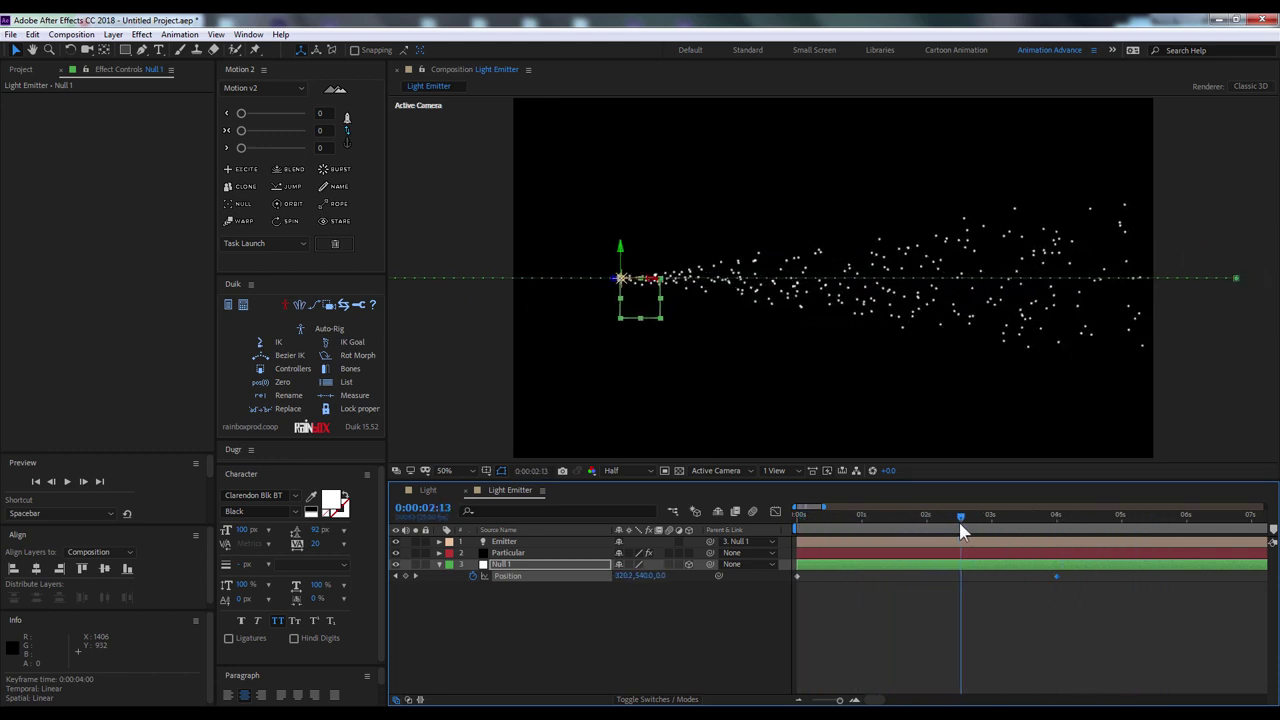
left_click(508, 554)
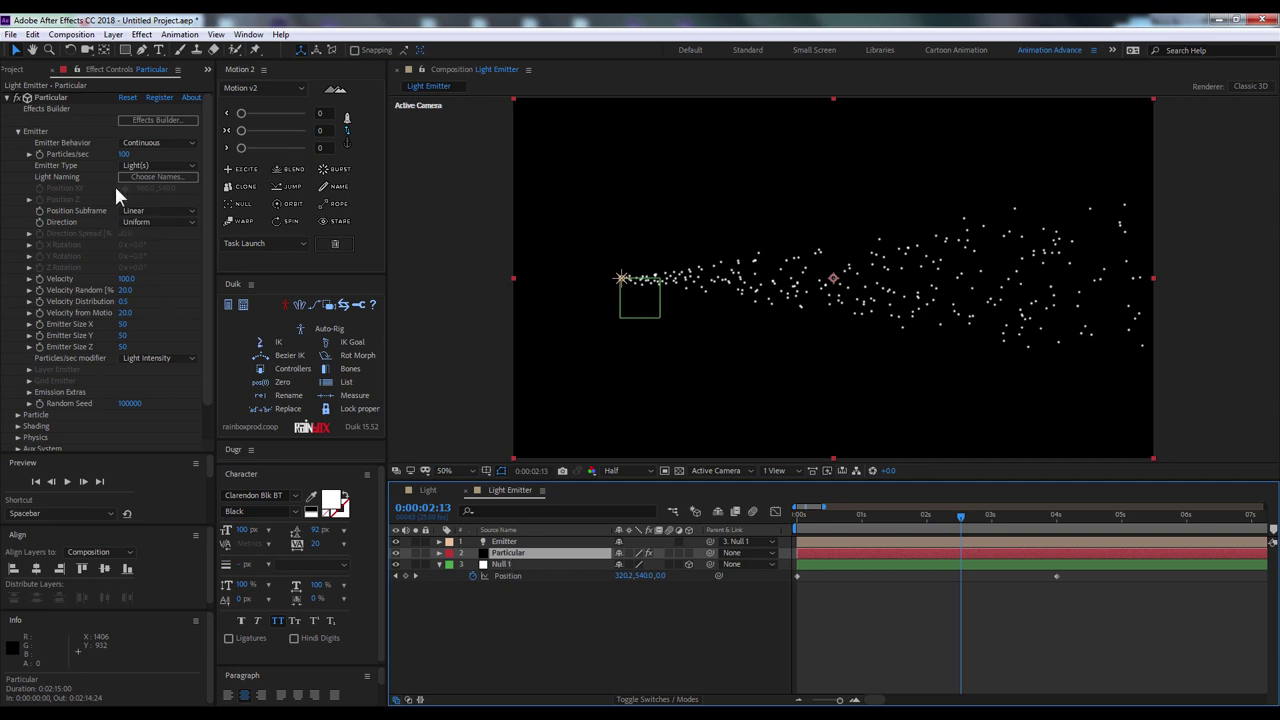
Set Particular's Velocity to 200 and scrub to check the stream
left_click(129, 279)
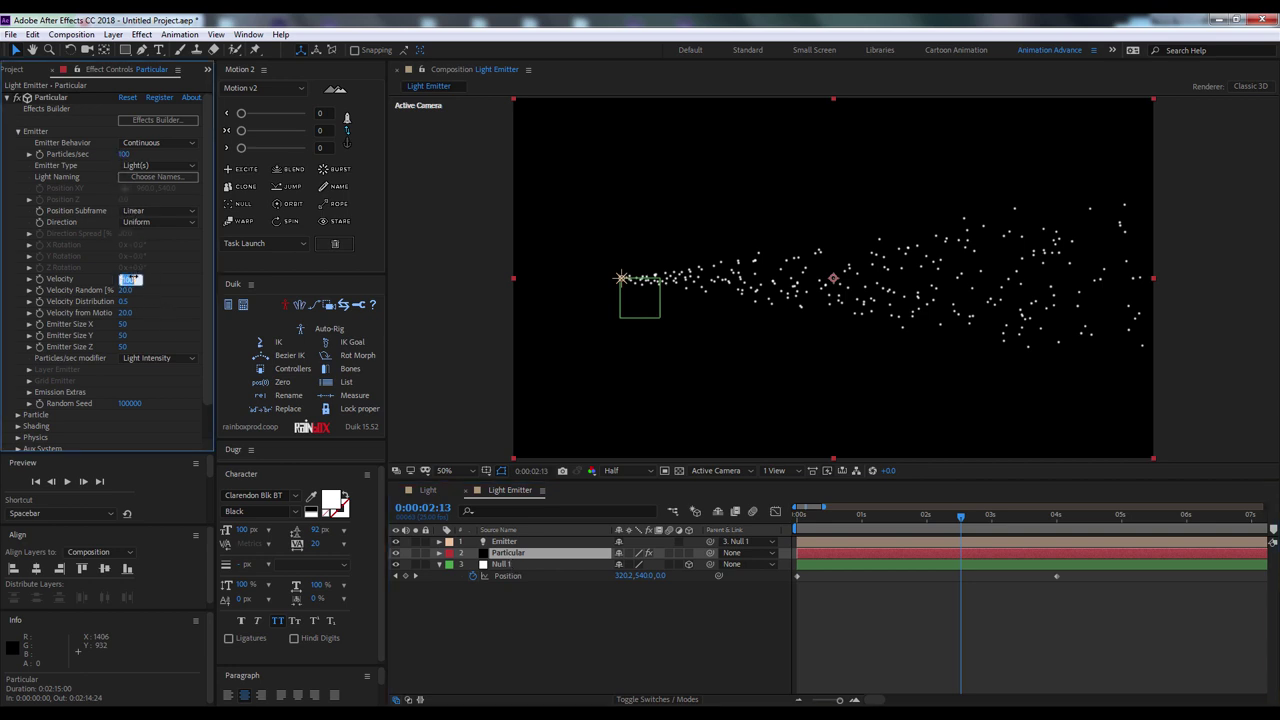
type("200")
key("Return")
left_click_drag(830, 515, 977, 545)
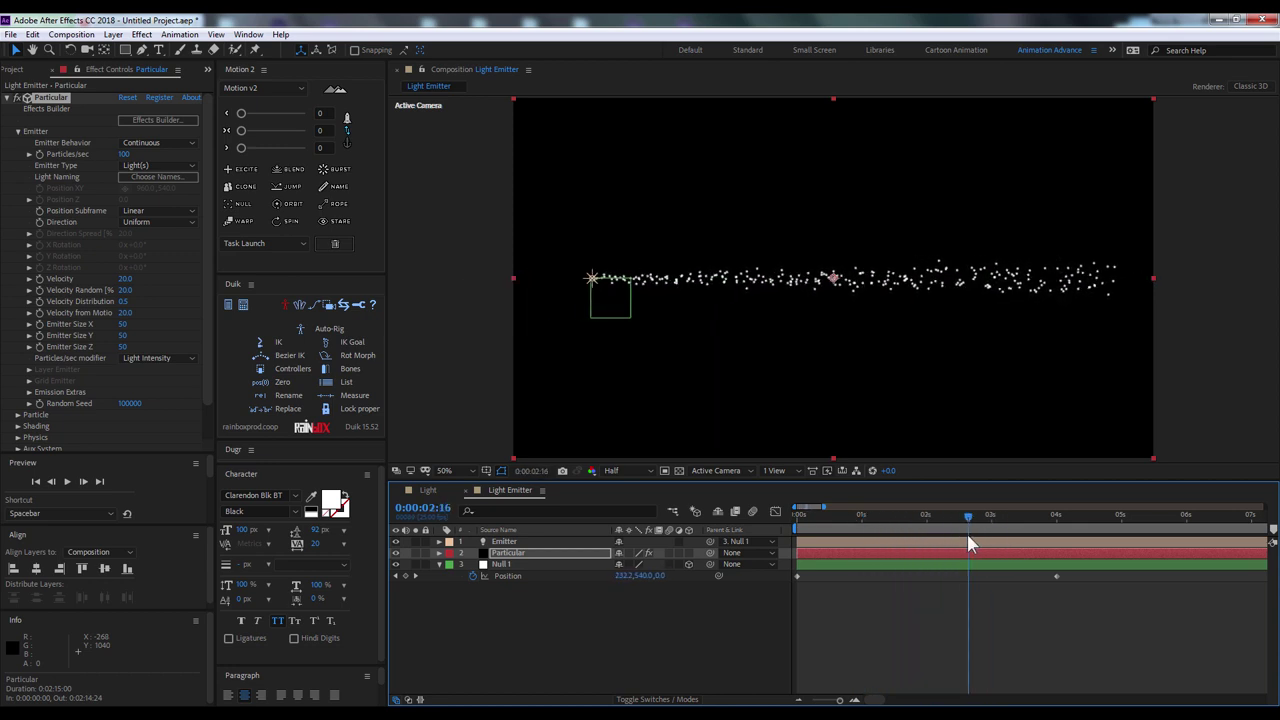
Set Velocity Random to 0, Emitter Size to 1, and Direction to Bi-Directional
left_click(124, 290)
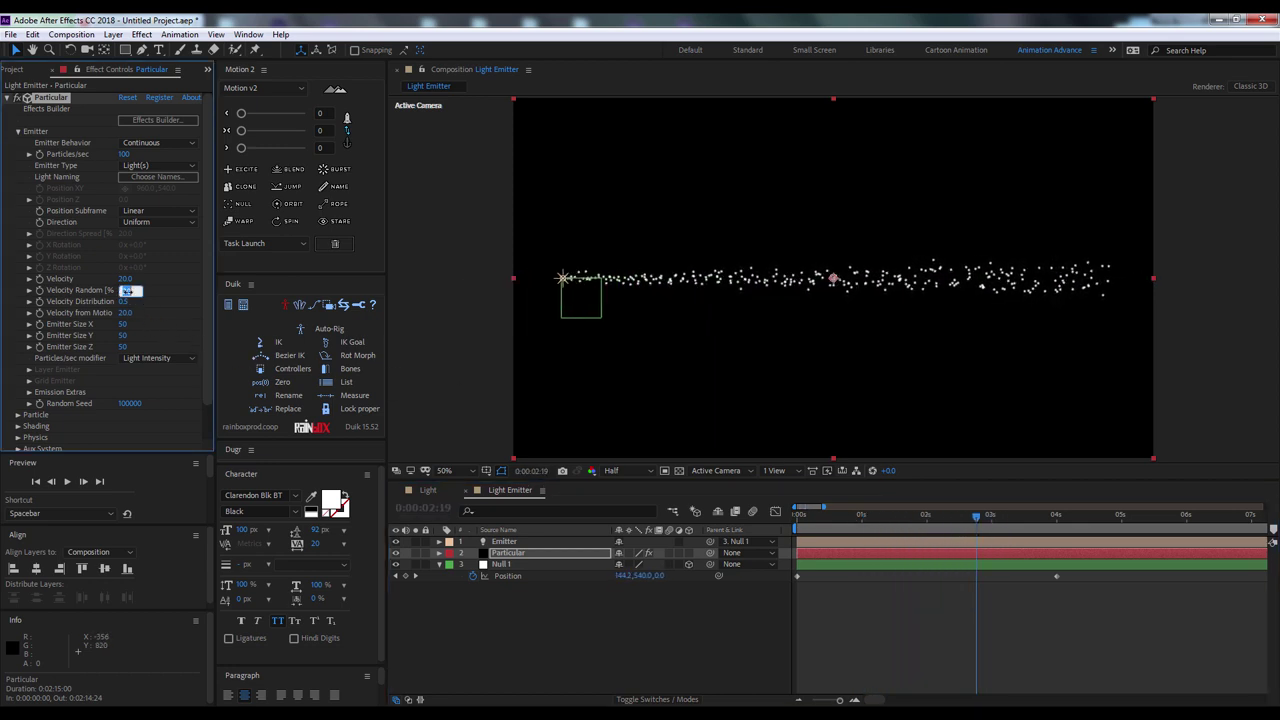
type("0")
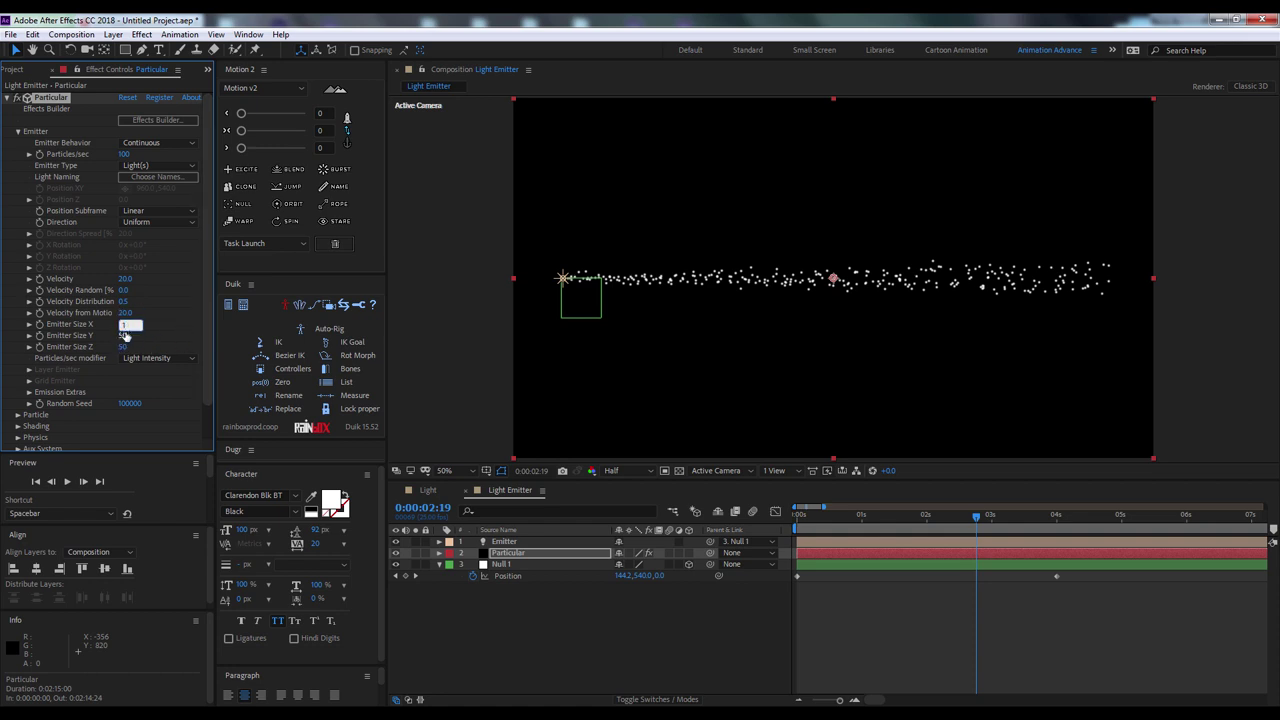
key("Tab")
type("1")
key("Tab")
type("1")
left_click(149, 221)
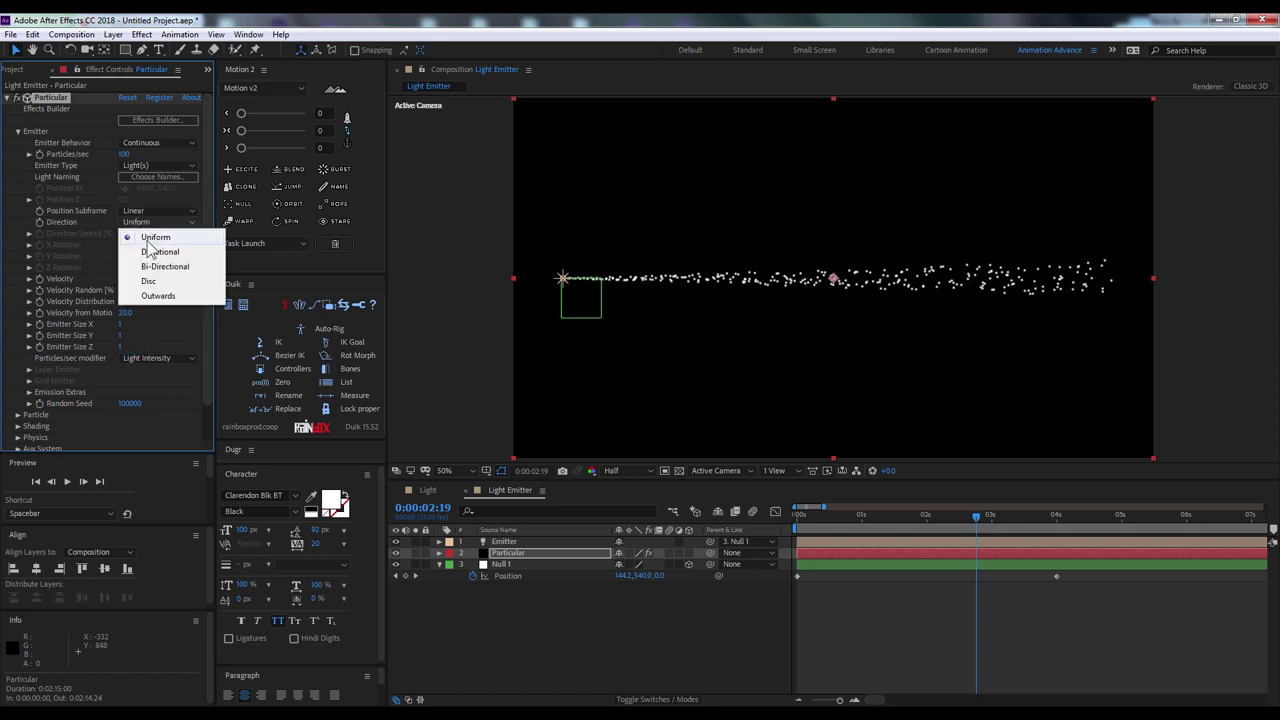
left_click(157, 267)
mouse_move(800, 516)
left_mouse_down()
mouse_move(901, 535)
mouse_move(1046, 530)
mouse_move(873, 530)
mouse_move(1041, 542)
left_mouse_up()
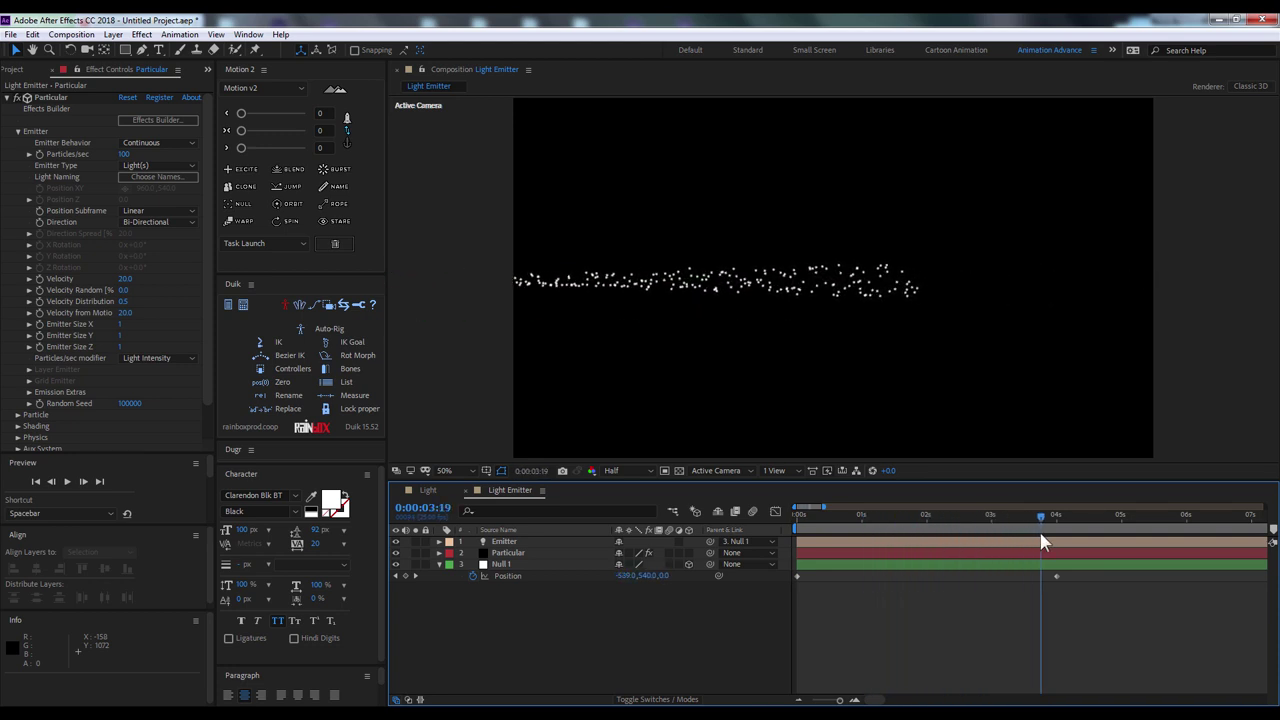
Raise Velocity to 30, set Particles/sec to 1000, and play a preview
left_click_drag(125, 283, 194, 281)
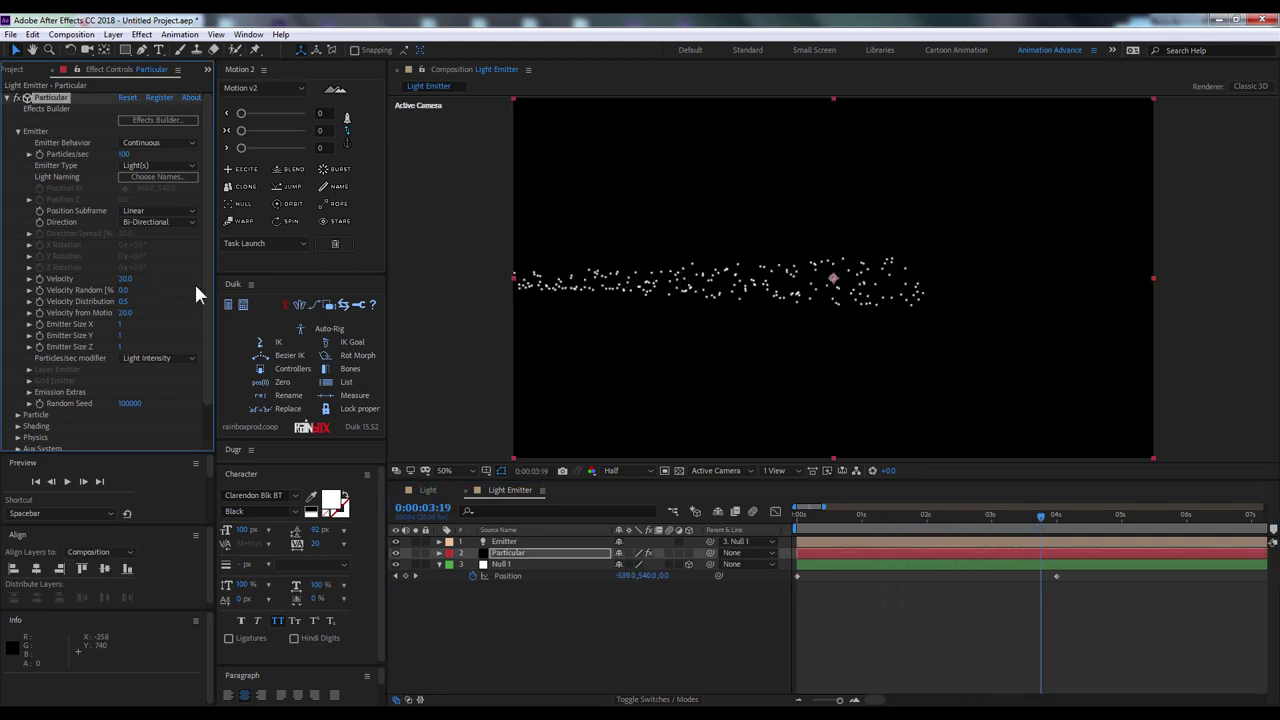
left_click_drag(817, 529, 955, 529)
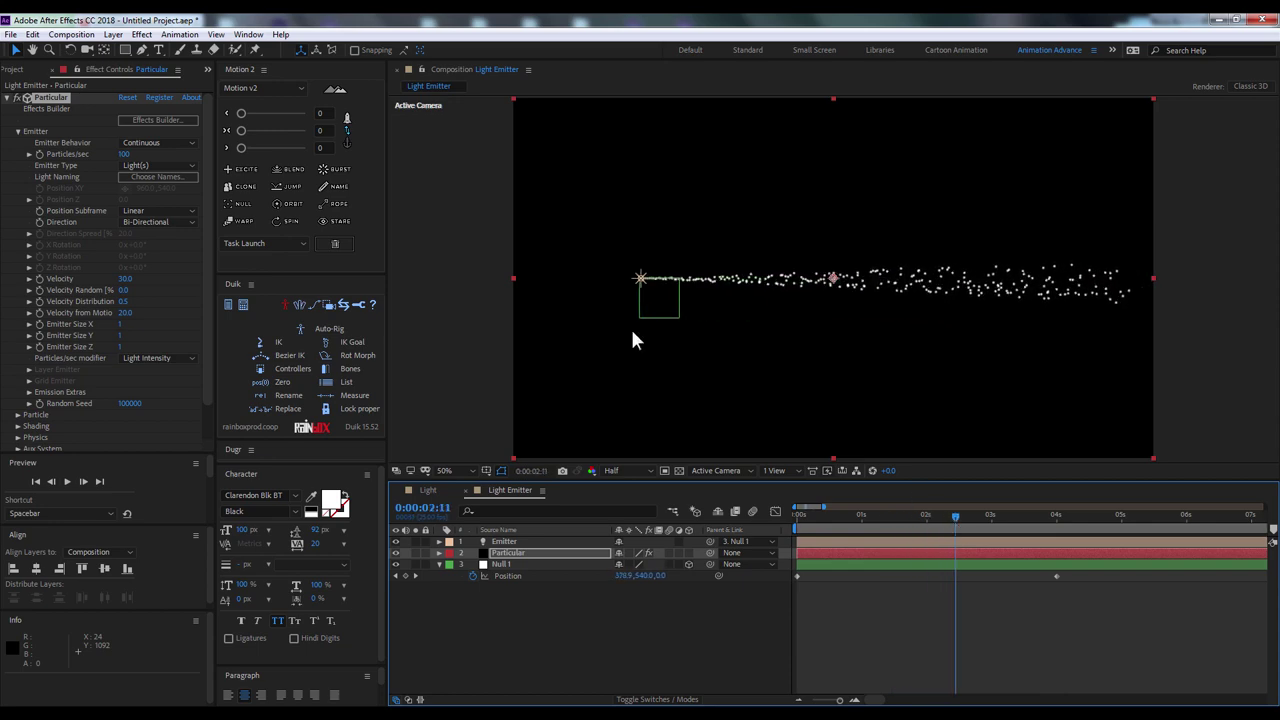
left_click(127, 155)
type("1000")
key("Return")
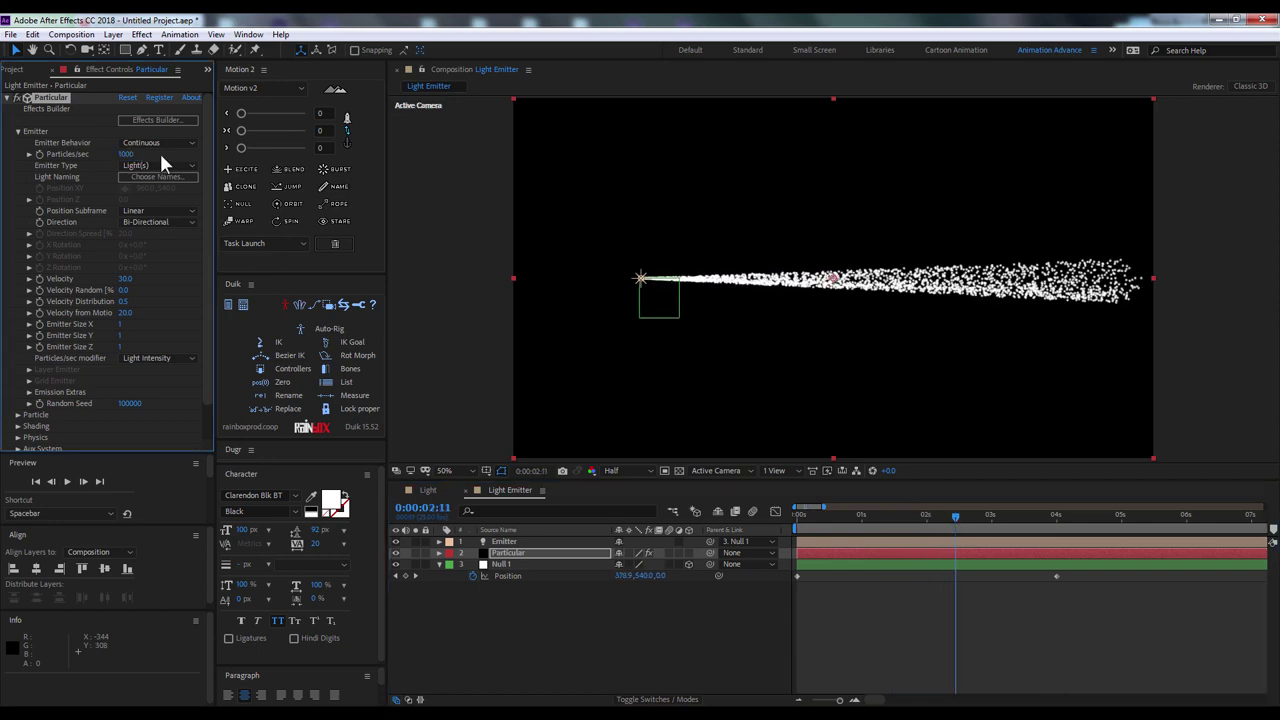
left_click_drag(824, 514, 937, 514)
key("space")
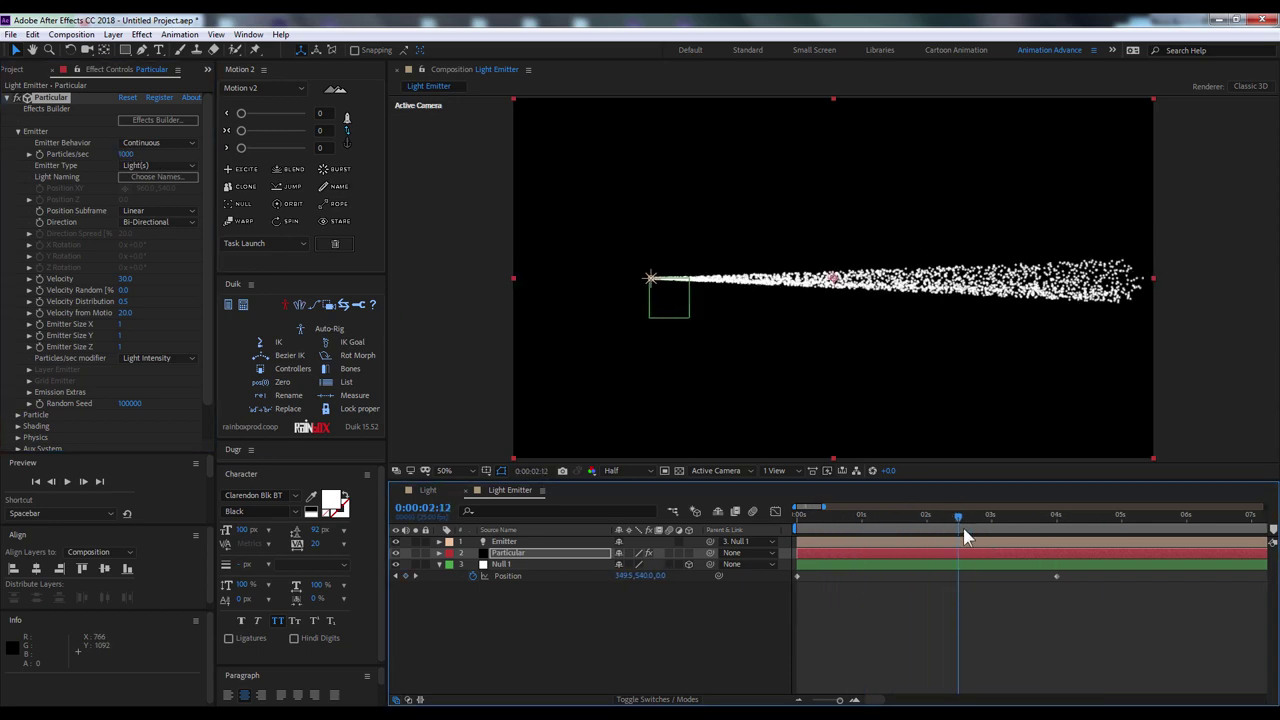
scroll(120, 289, "down", 2)
Inspect the Particle group's Size over Life and Opacity over Life curves
scroll(120, 289, "up", 5)
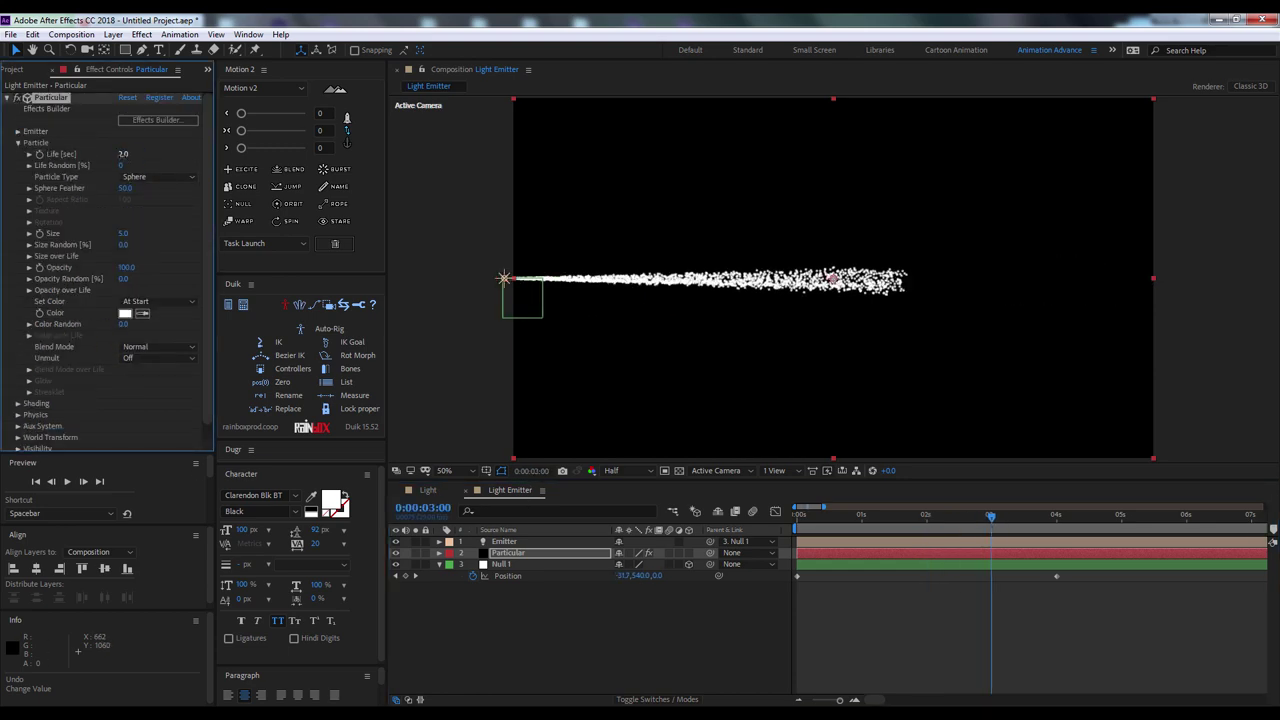
left_click(17, 131)
left_click(17, 142)
left_click_drag(214, 300, 320, 300)
left_click(29, 256)
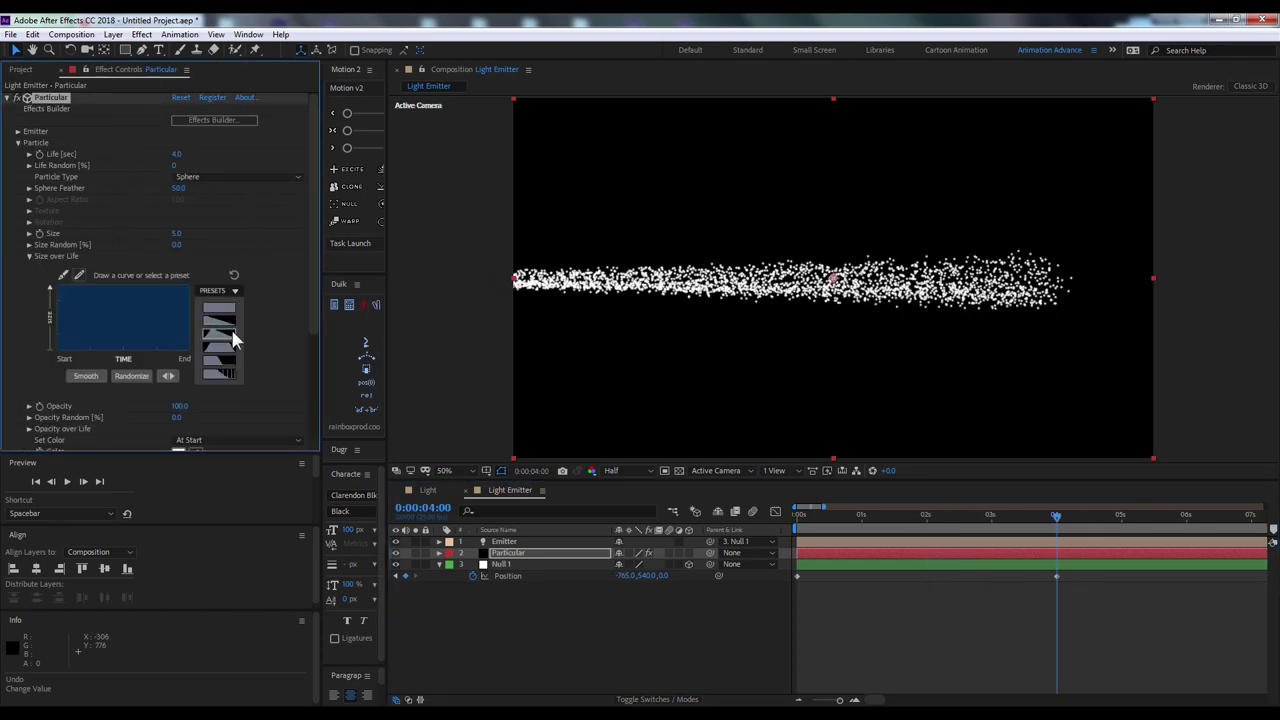
left_click(29, 256)
left_click(28, 290)
left_click(28, 290)
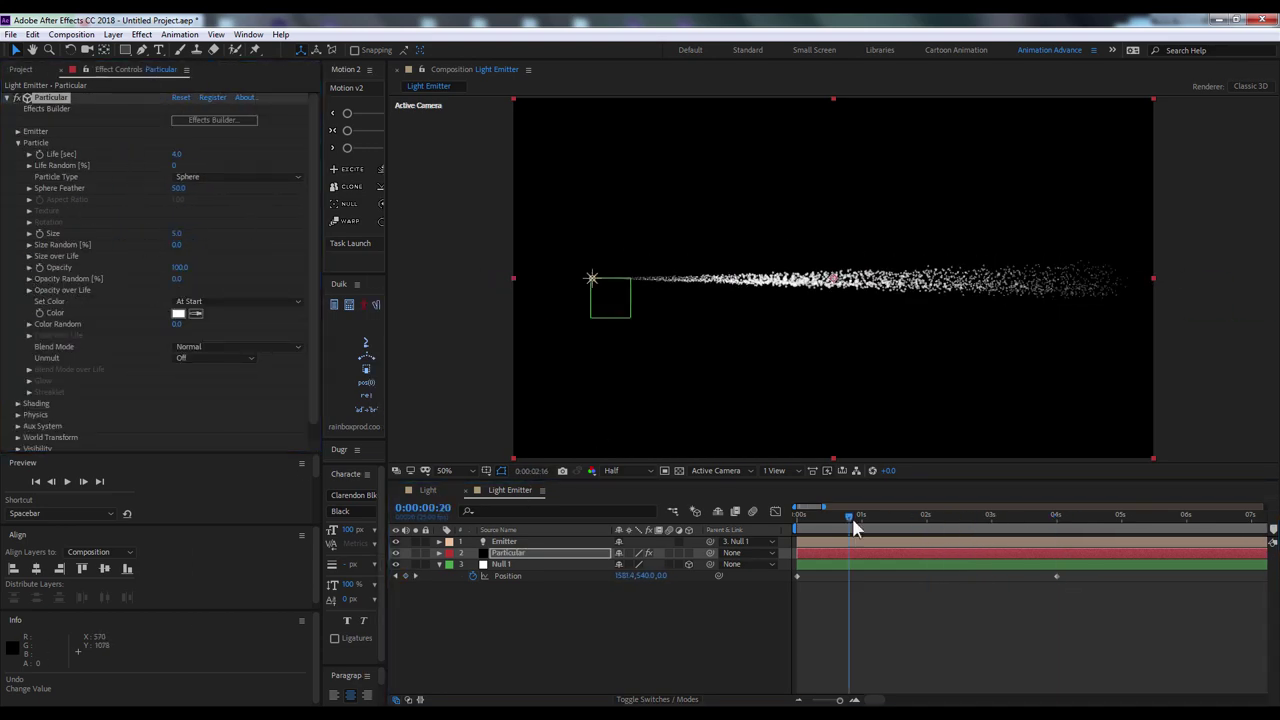
left_click(17, 131)
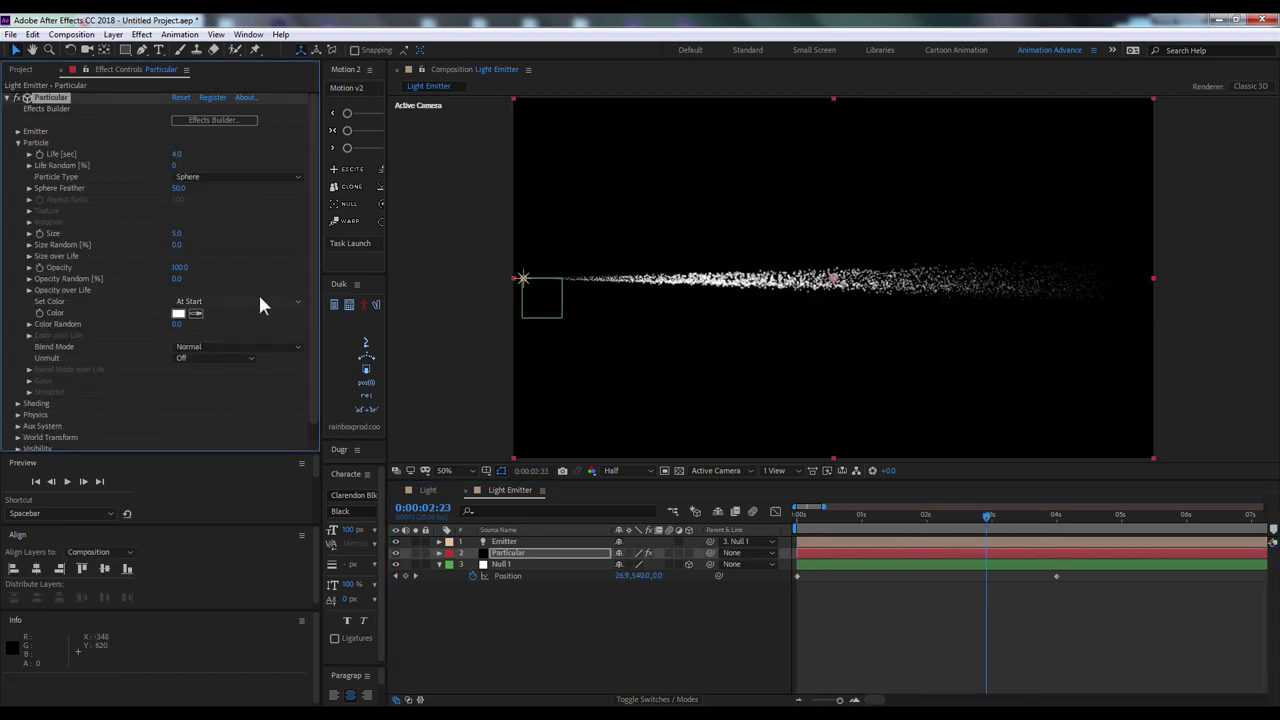
left_click(17, 131)
left_click(17, 142)
Raise Physics Gravity to 50 and try the Bounce model before reverting to Air
left_click(17, 165)
left_click_drag(178, 188, 504, 310)
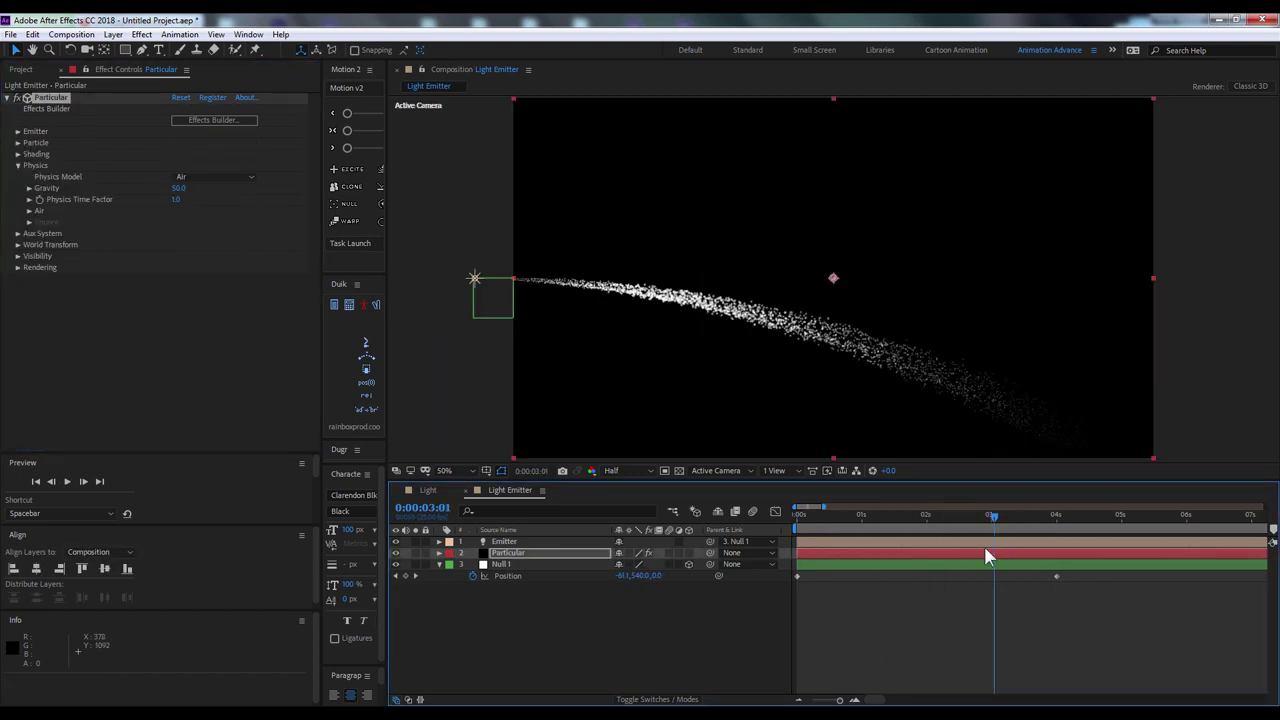
left_click(215, 176)
left_click(200, 204)
left_click(215, 176)
left_click(200, 192)
left_click(17, 165)
Enable Aux System emission at 20 particles per second, open its air physics, and preview
left_click(17, 176)
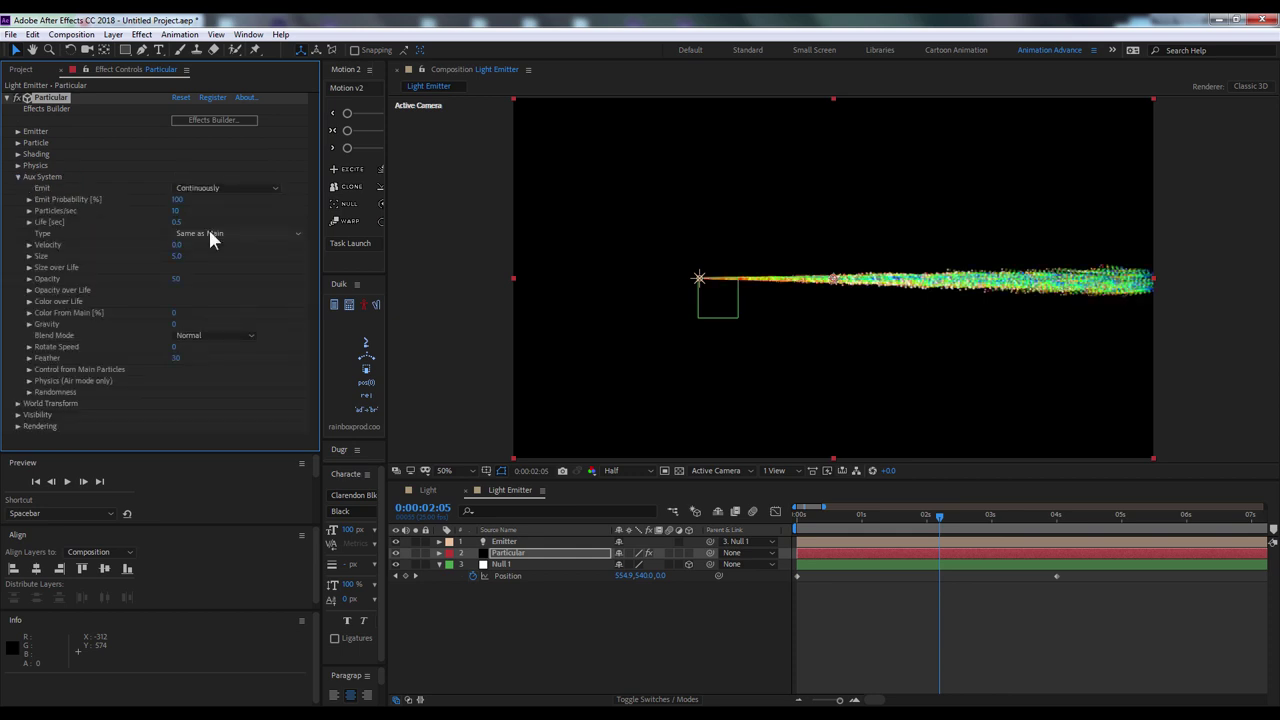
left_click(928, 525)
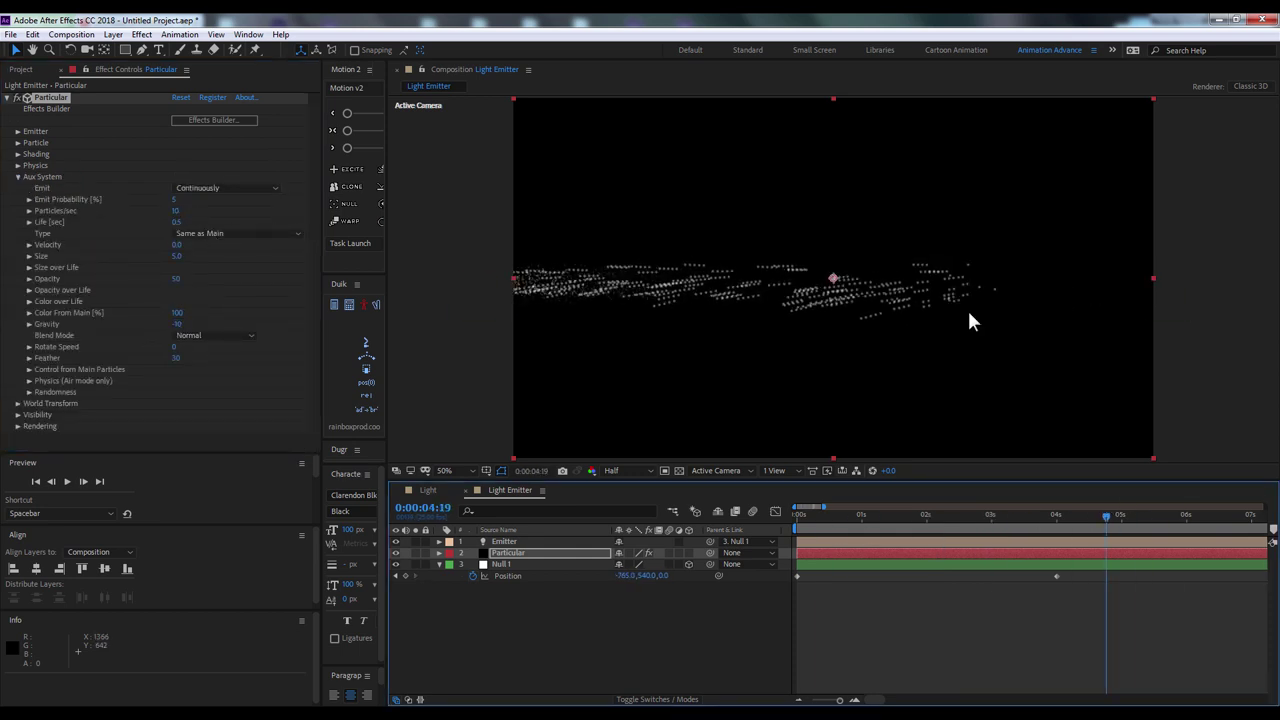
left_click(180, 200)
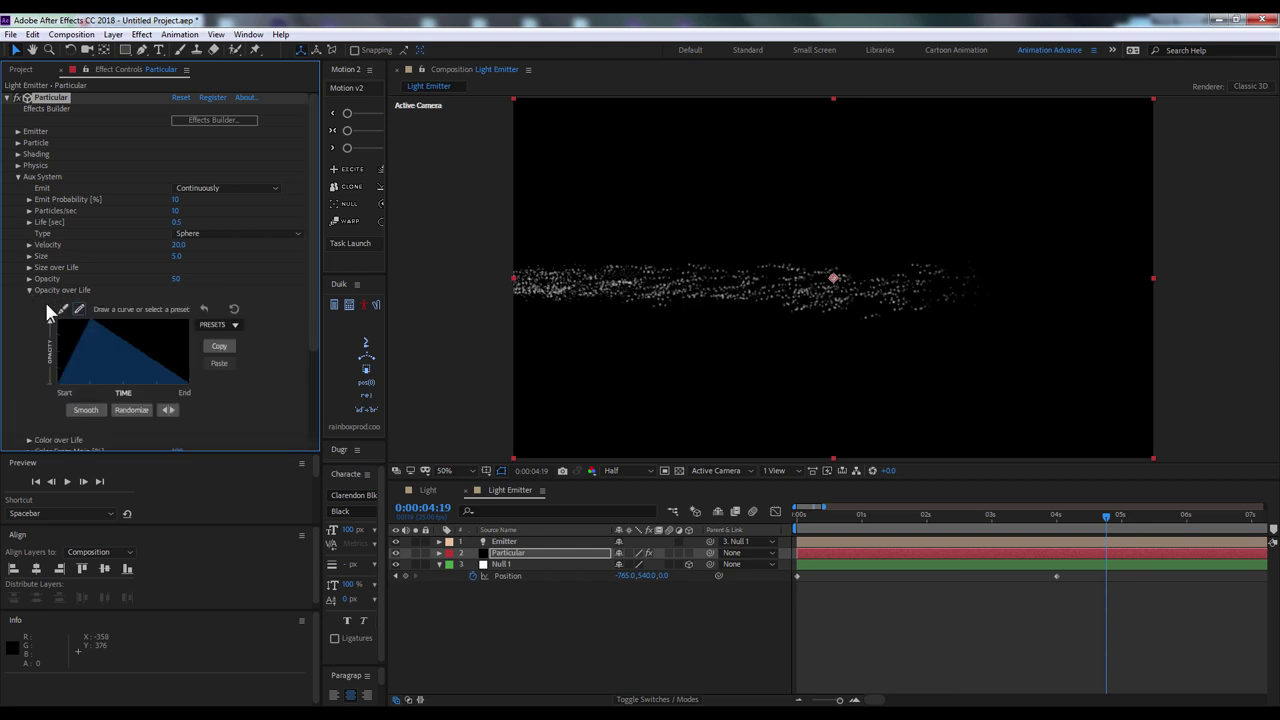
key("space")
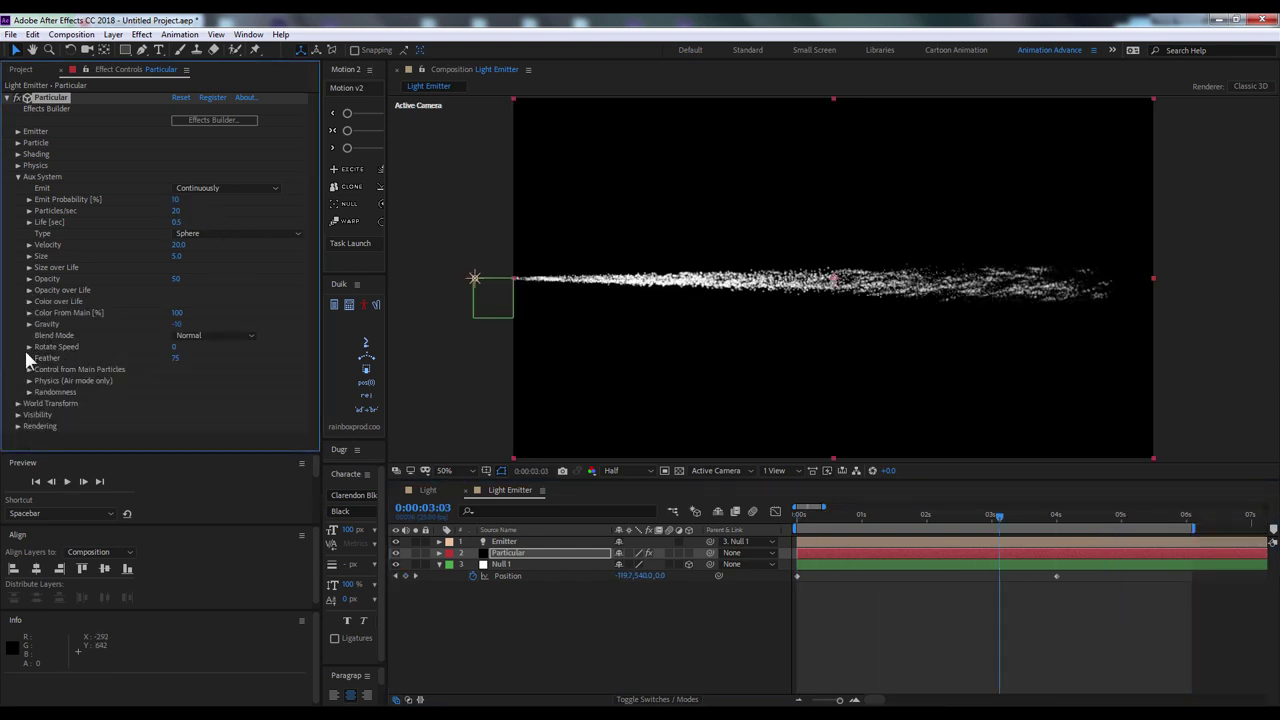
left_click(29, 381)
key("space")
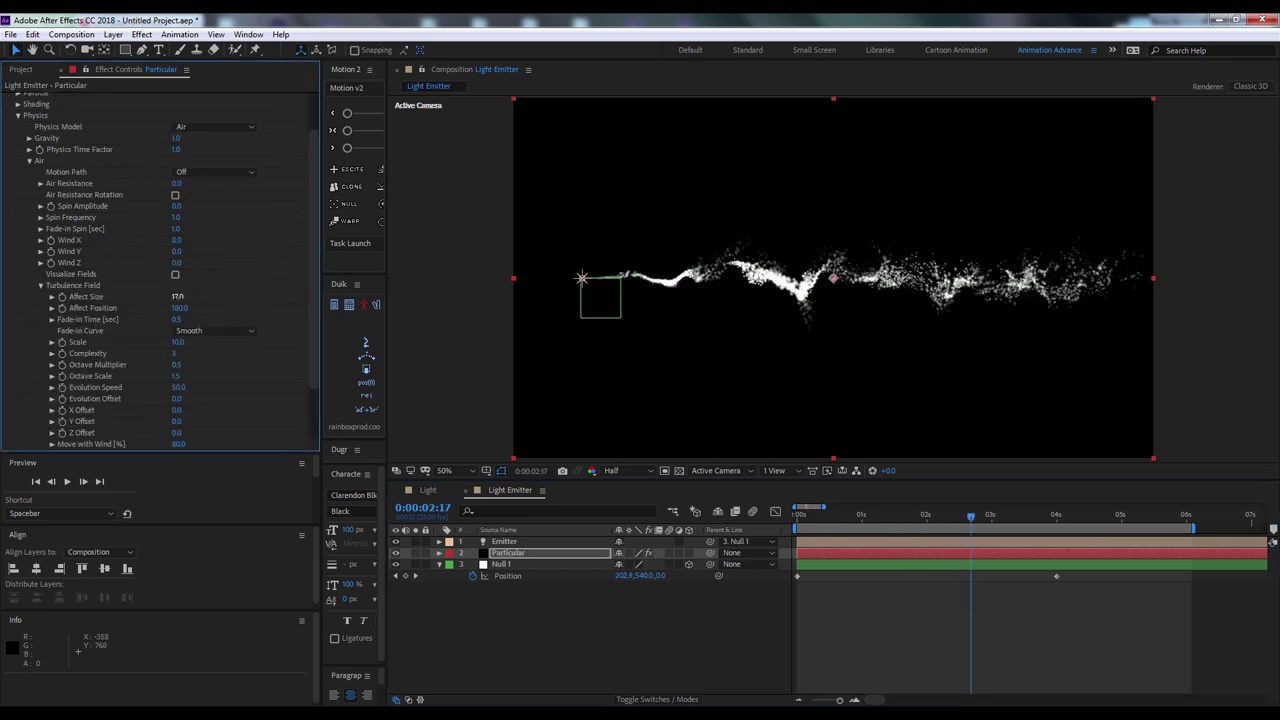
scroll(150, 300, "up", 10)
left_click(858, 638)
key("space")
Set the Aux System Wind Affect to 5, Emit Probability to 30 and Particles/sec to 50
right_click(472, 604)
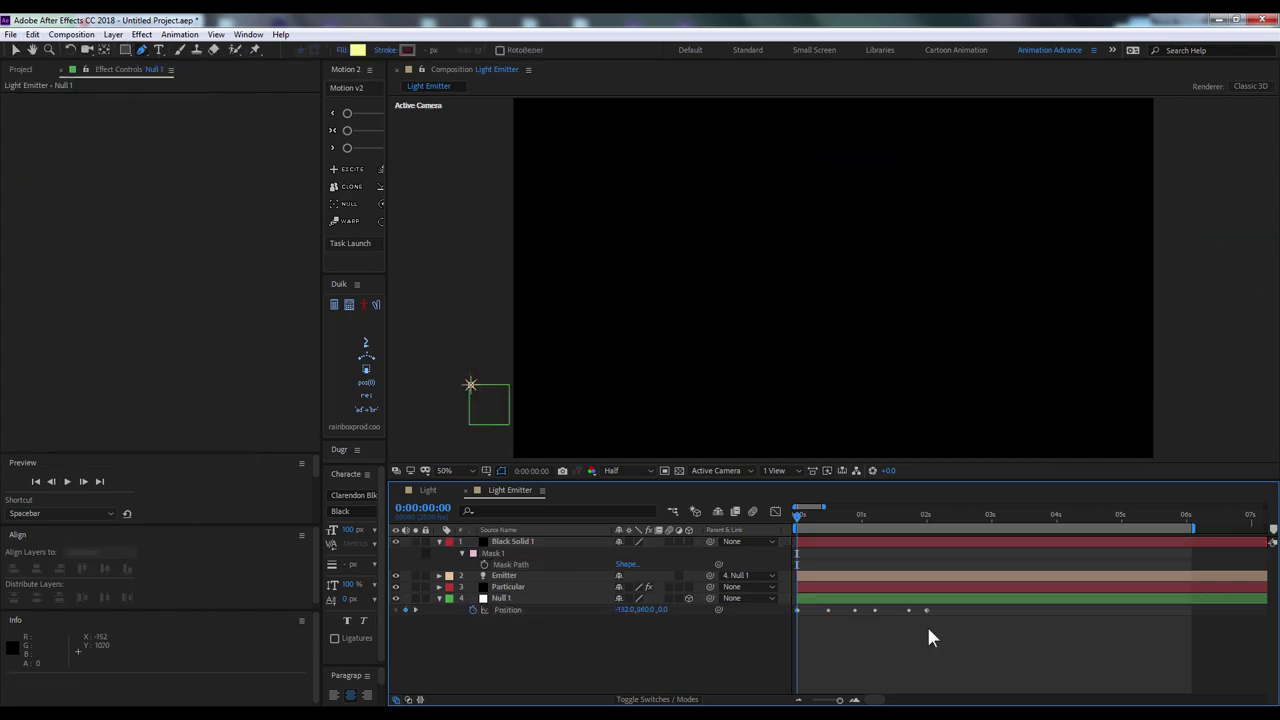
scroll(192, 378, "down", 10)
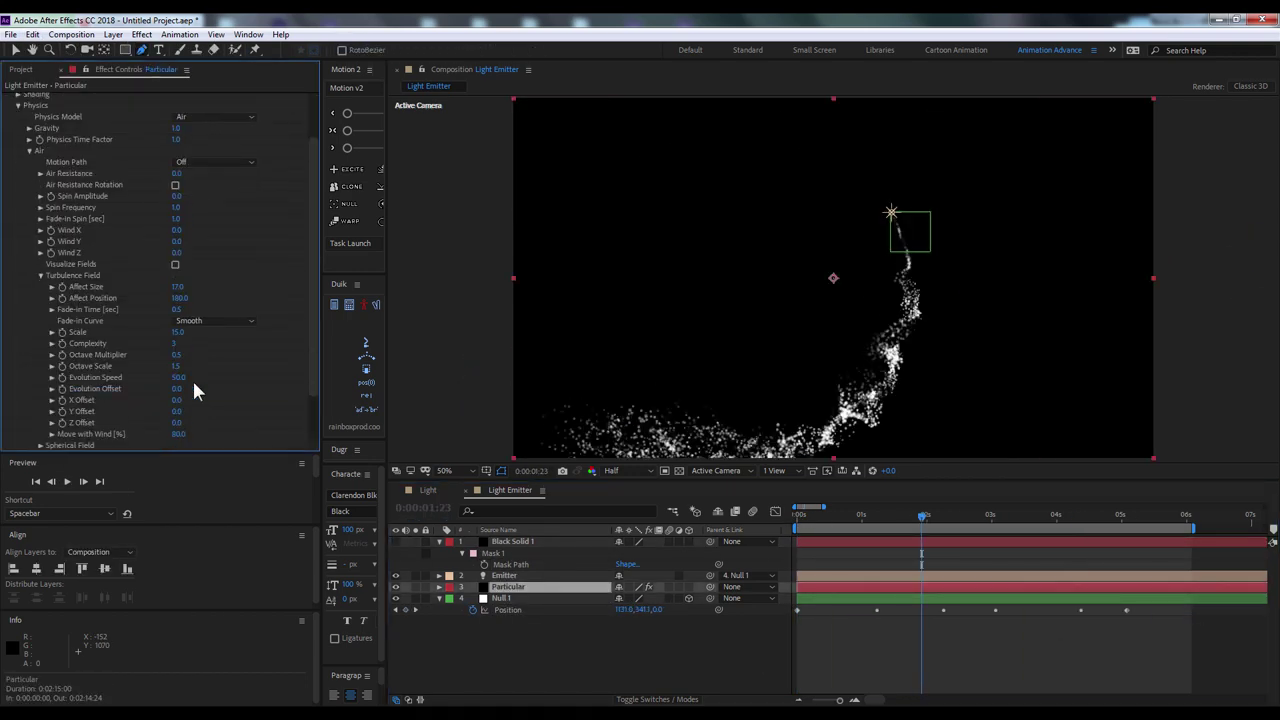
scroll(227, 234, "down", 10)
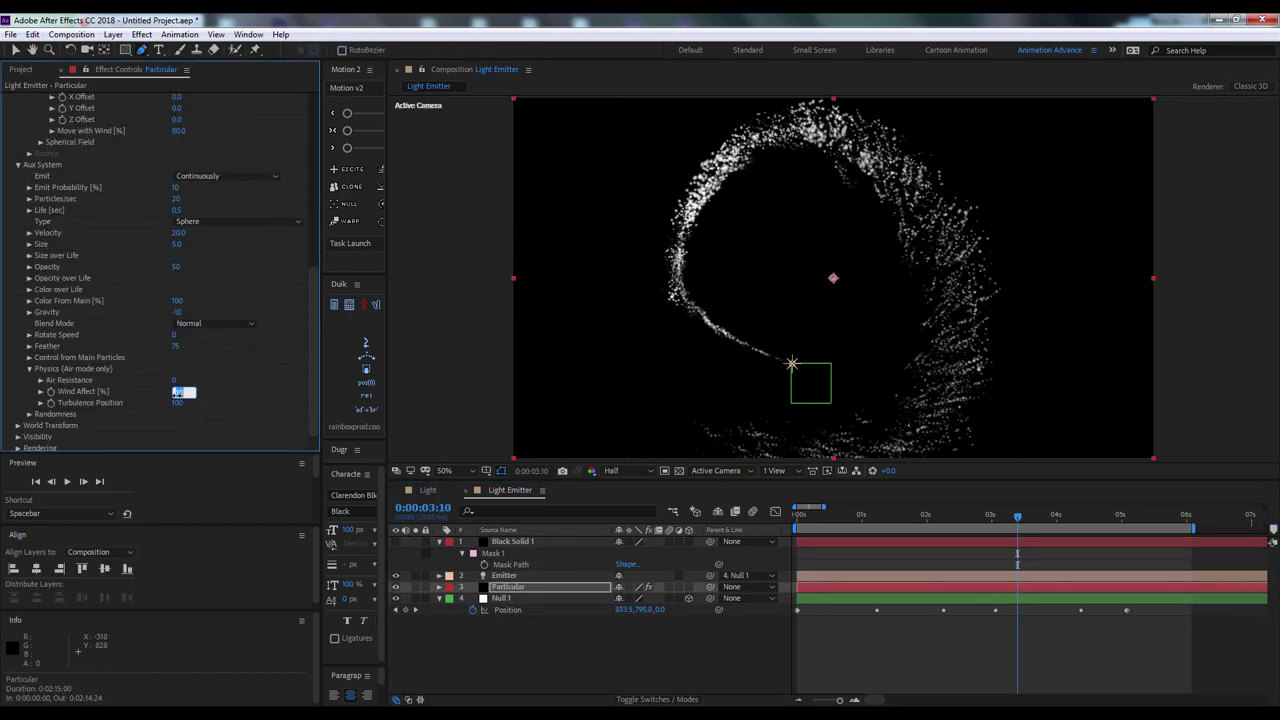
type("5")
key("Return")
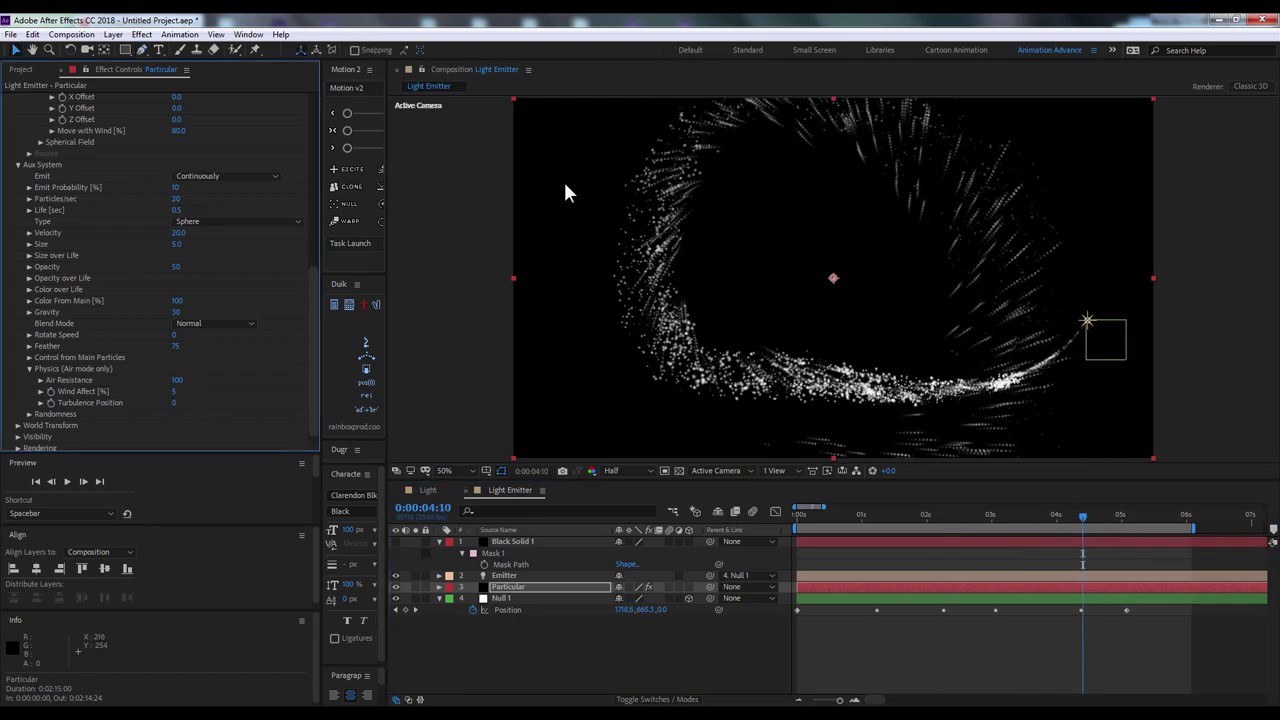
key("Tab")
type("50")
key("Return")
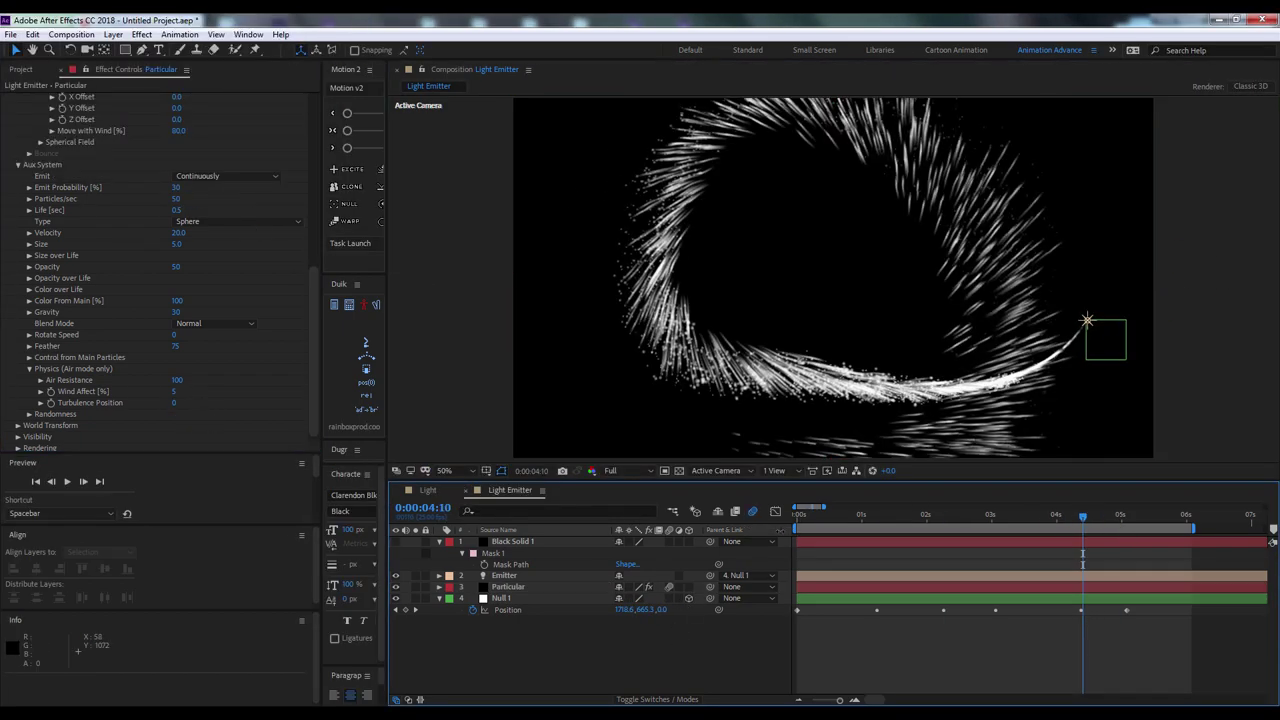
Render the comp preview at Full resolution, advance to 4:09 and check the particle Life value
left_click(1017, 514)
key("space")
left_click(183, 350)
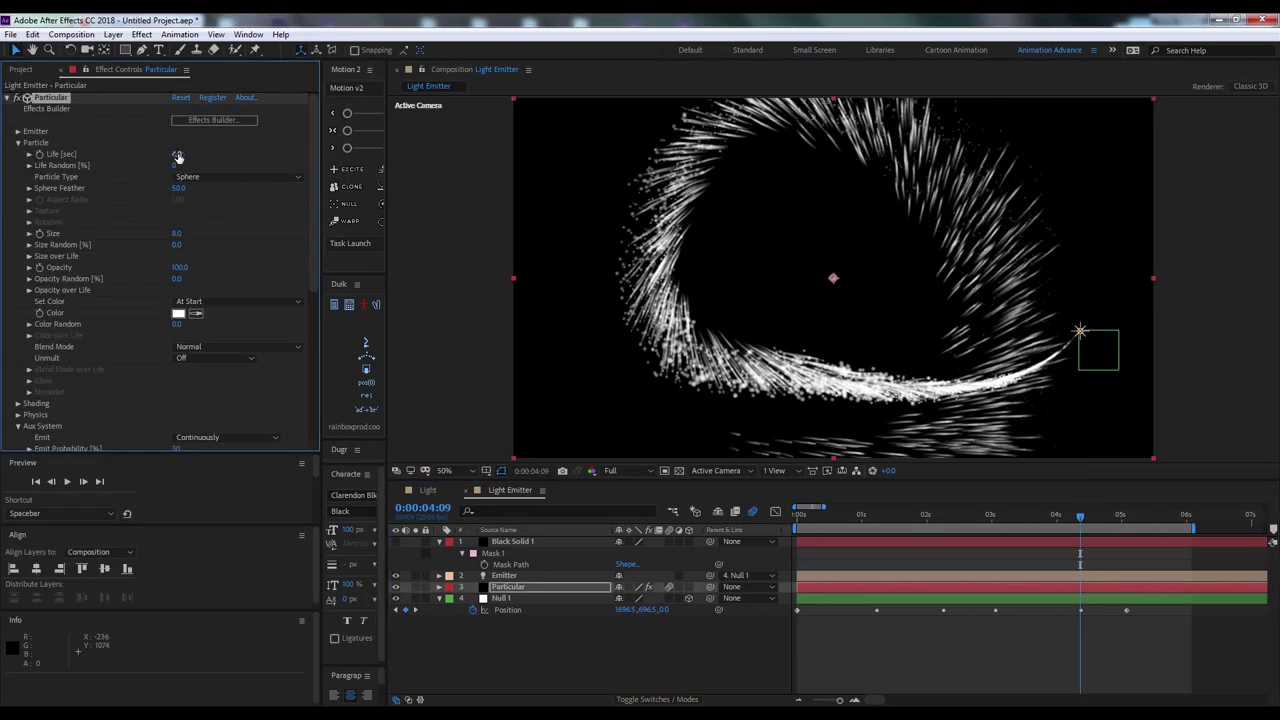
scroll(183, 350, "up", 1)
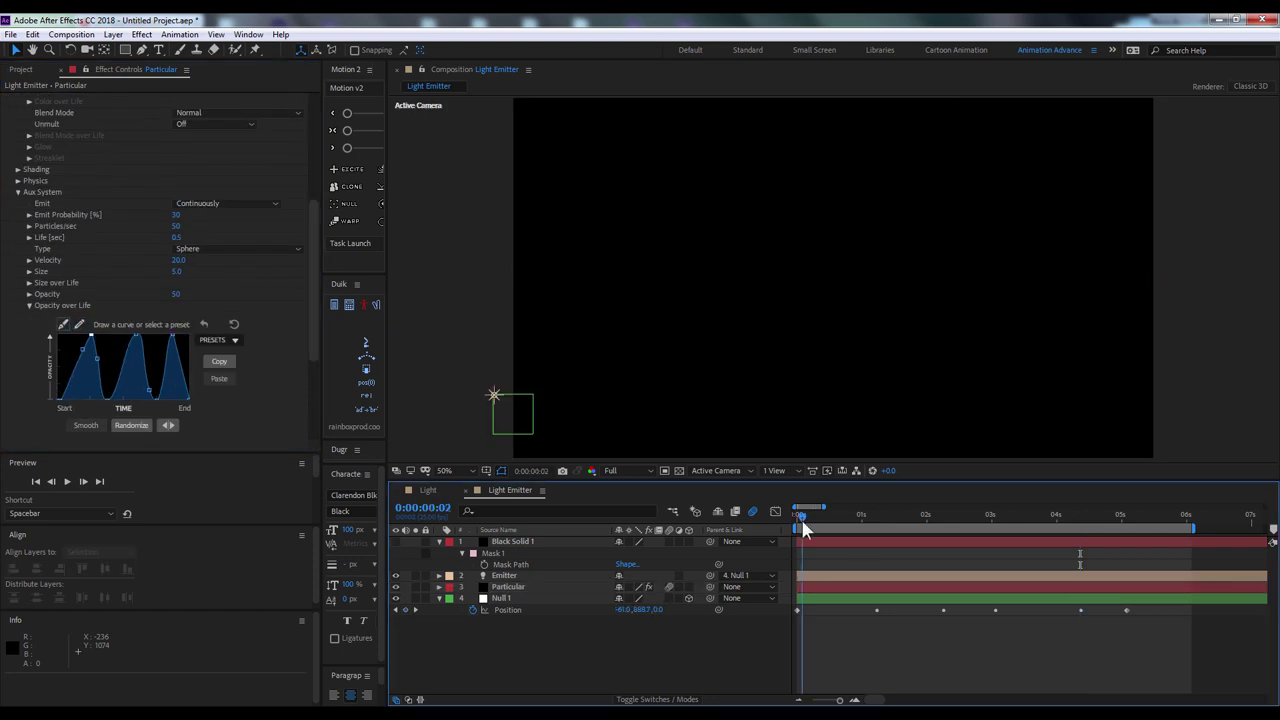
Collapse the Particle settings, scrub to 3:01 with Null 1 selected, and RAM preview zoomed out
left_click(17, 126)
left_click_drag(797, 514, 993, 514)
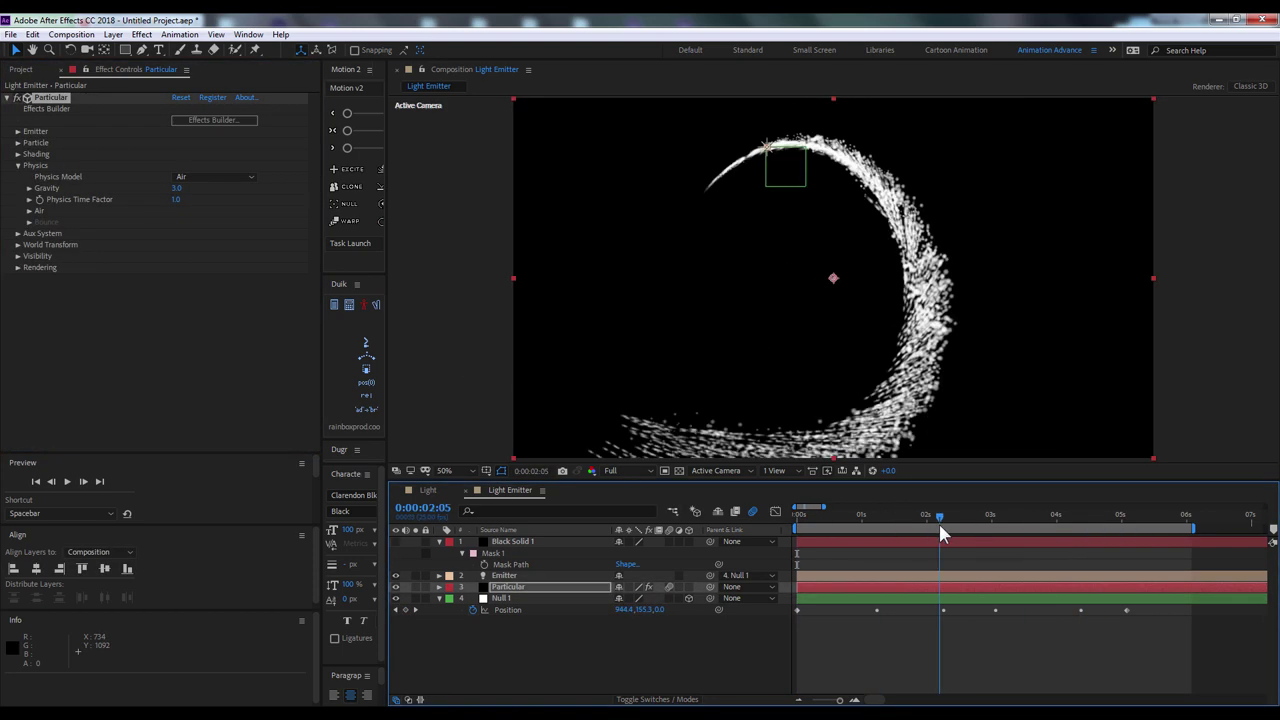
left_click(993, 610)
key("space")
key("comma")
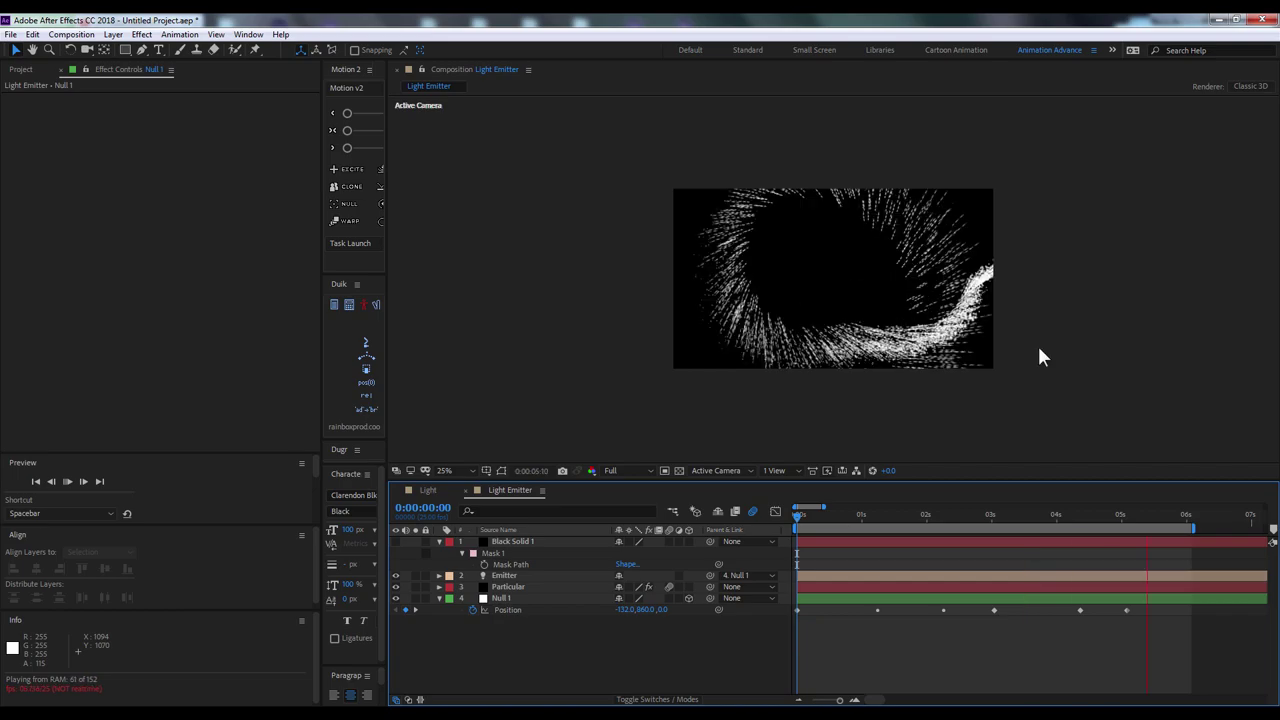